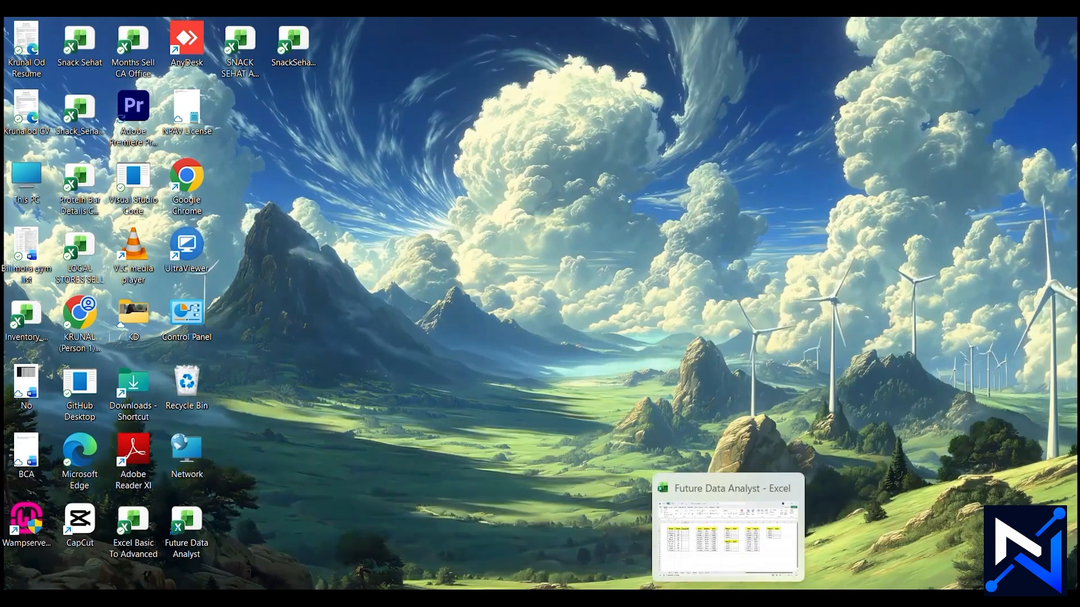
Switch to the Future Data Analyst workbook in Excel and enter =IF(C4>40,"Pass","Fail") in D4
left_click(725, 598)
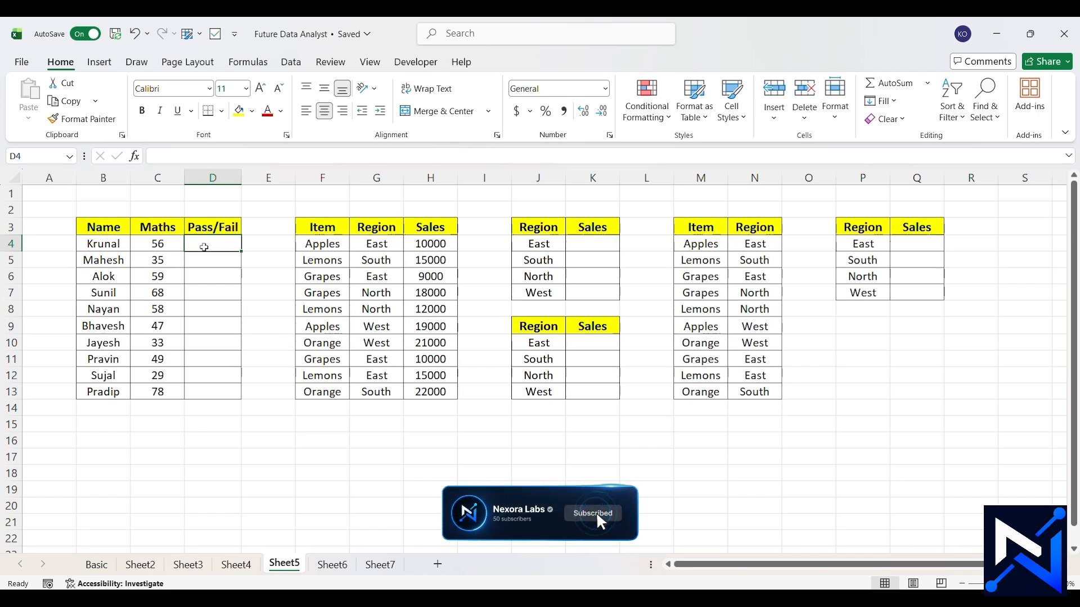
type("=if")
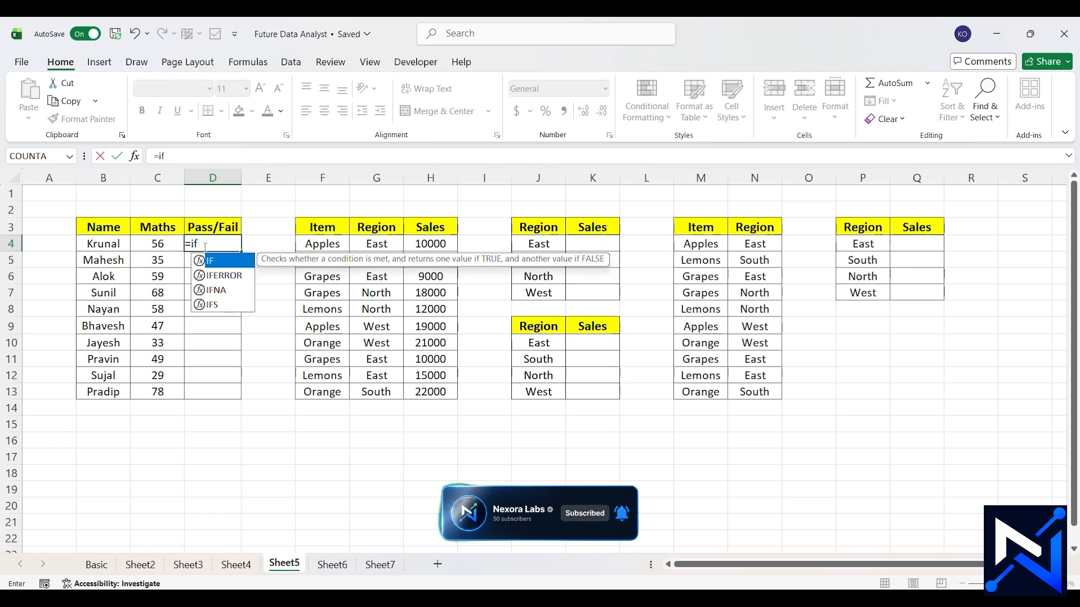
key("Tab")
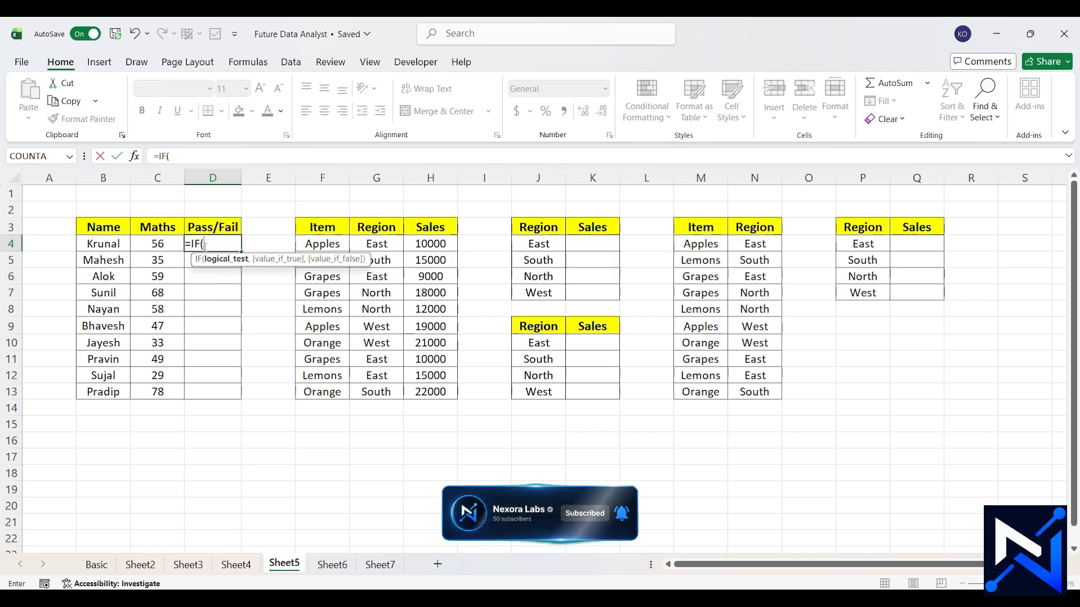
left_click(165, 243)
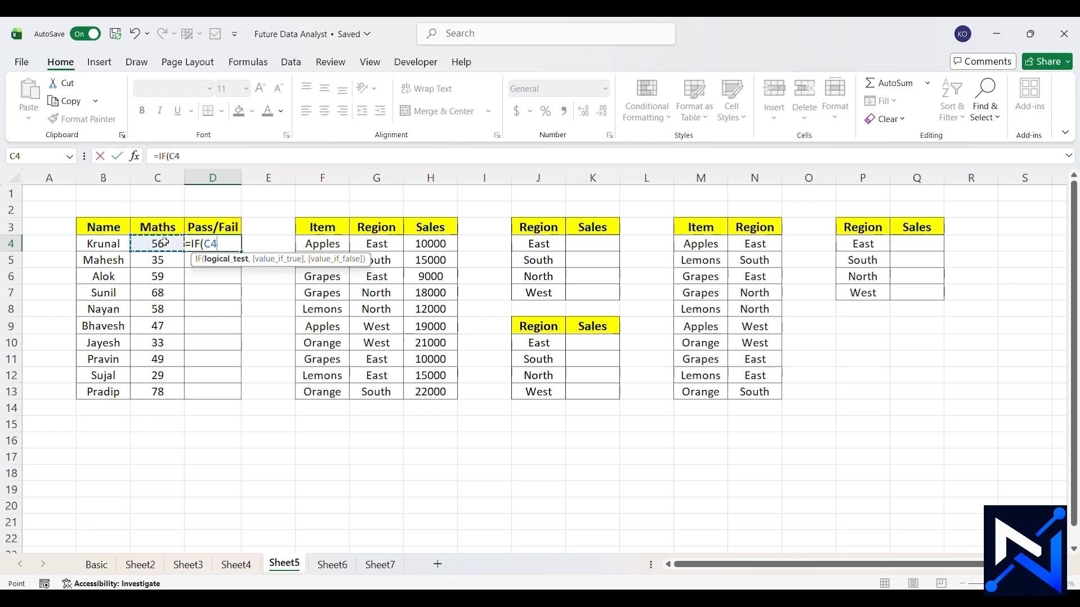
type(">40,")
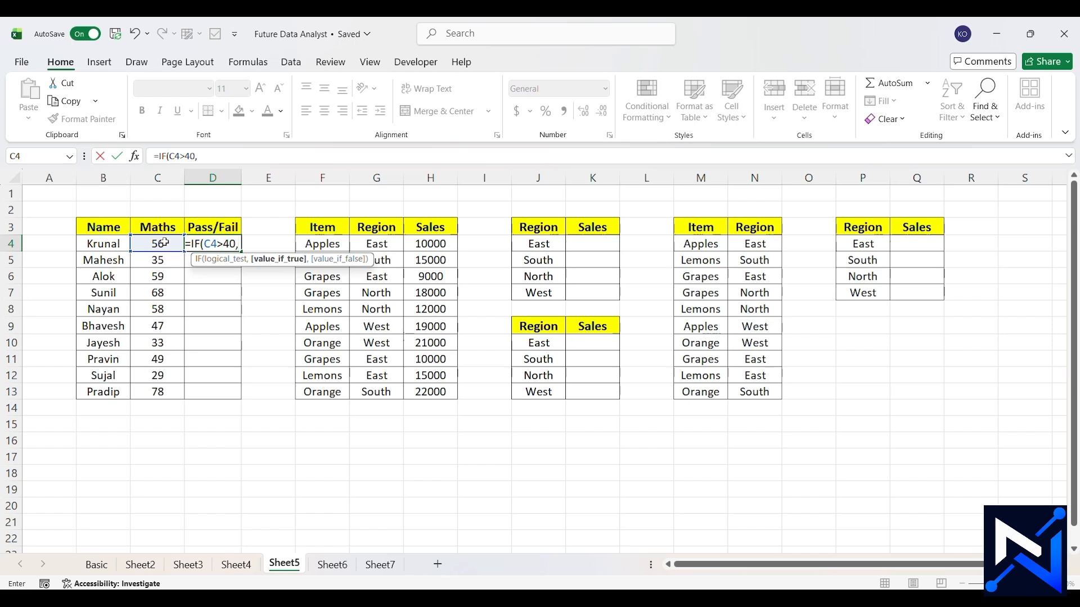
type("\"")
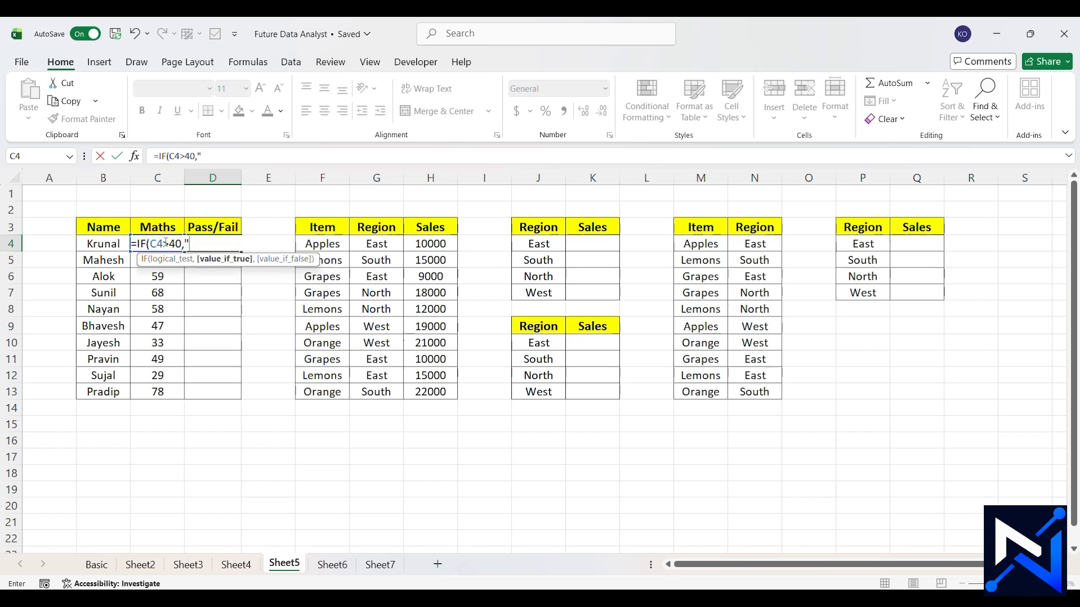
type("Pass\",\"")
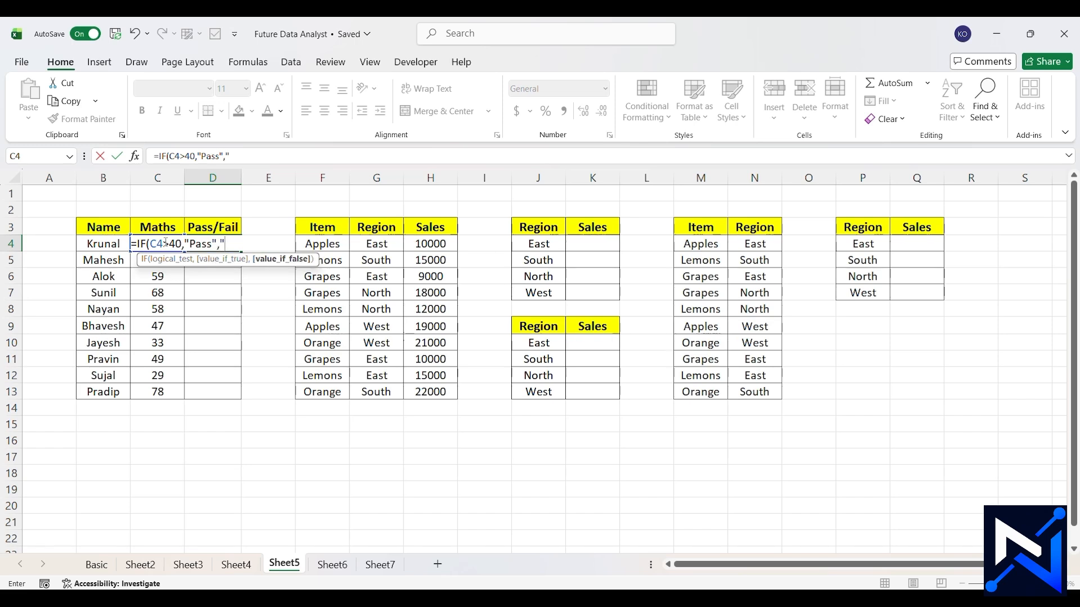
type("Fail\"")
key("Return")
Fill the Pass/Fail formula down from D4 through D13 and check the results against the Maths marks
left_click(166, 242)
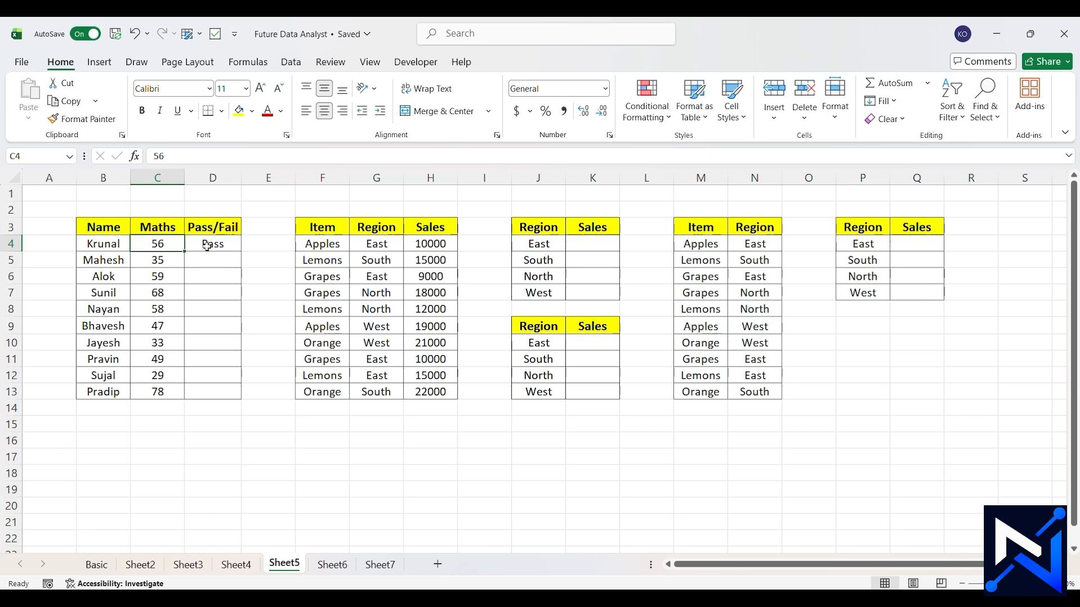
left_click_drag(208, 245, 230, 397)
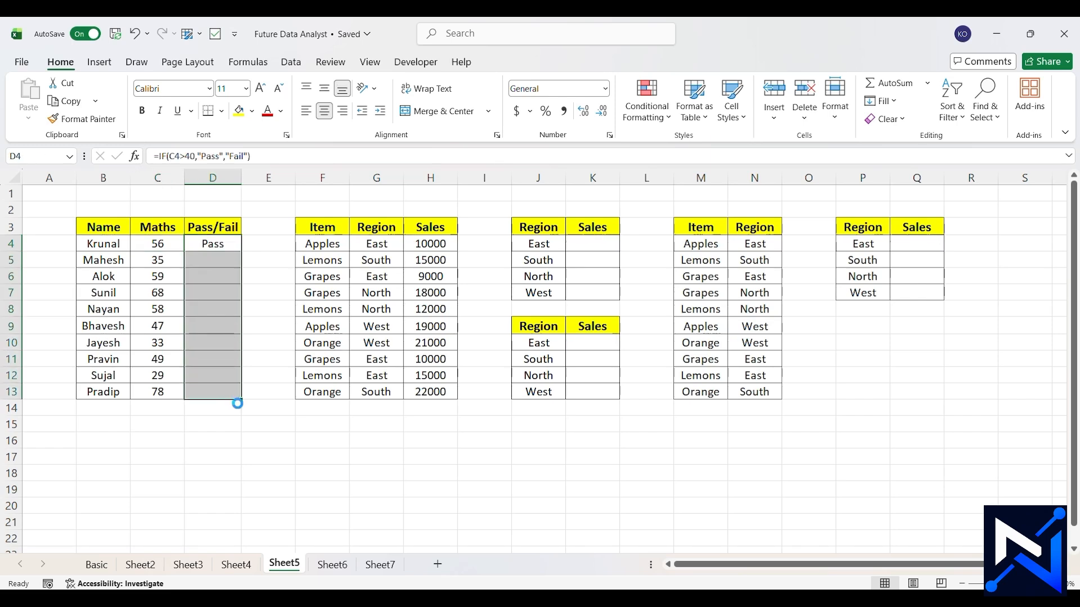
key("ctrl+d")
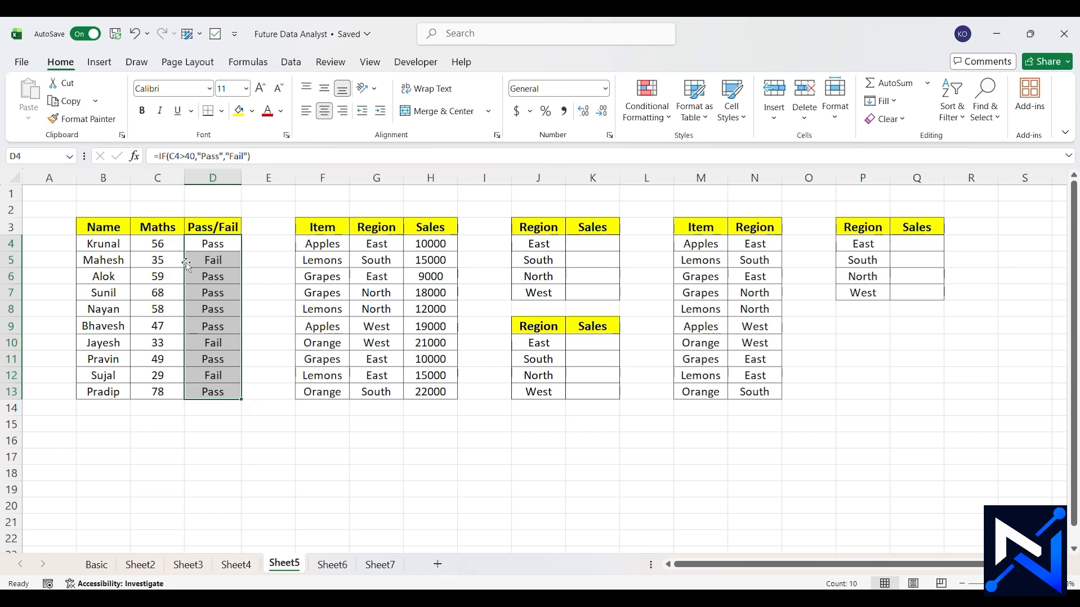
left_click(174, 260)
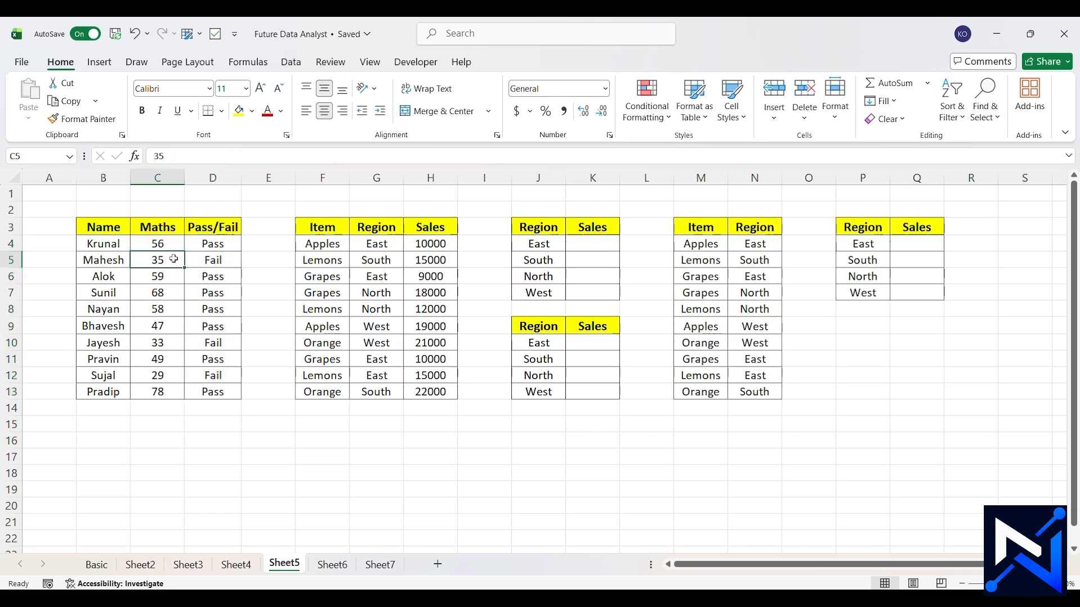
left_click(214, 260)
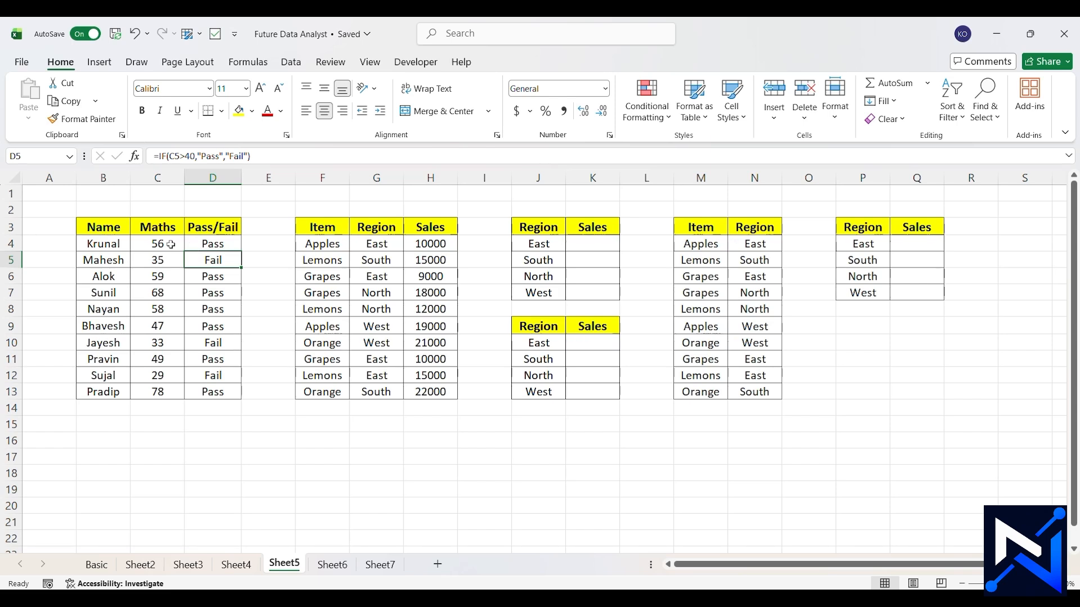
left_click(204, 243)
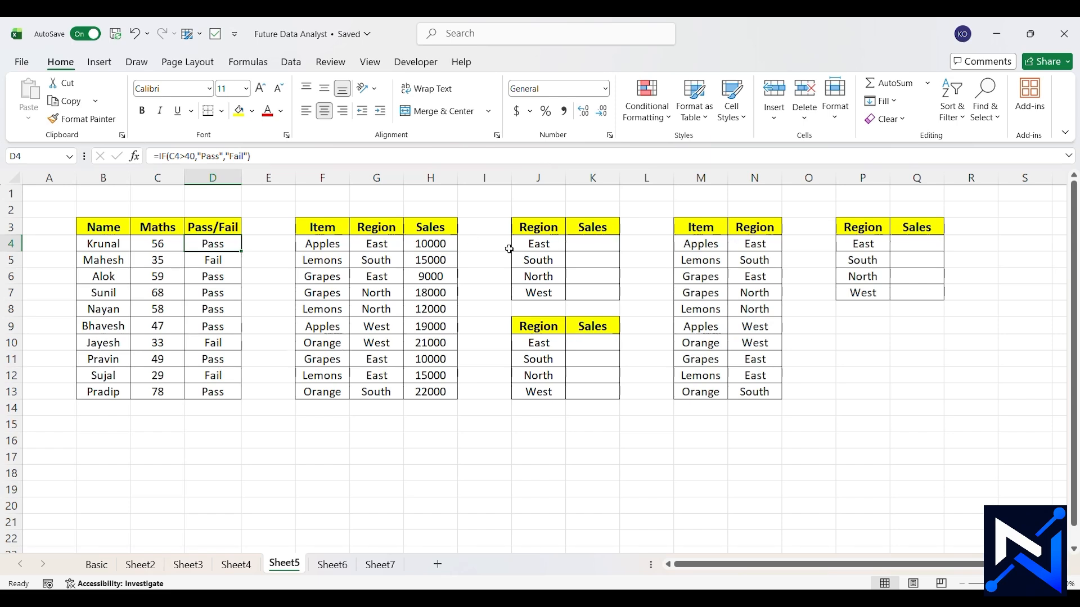
left_click(596, 242)
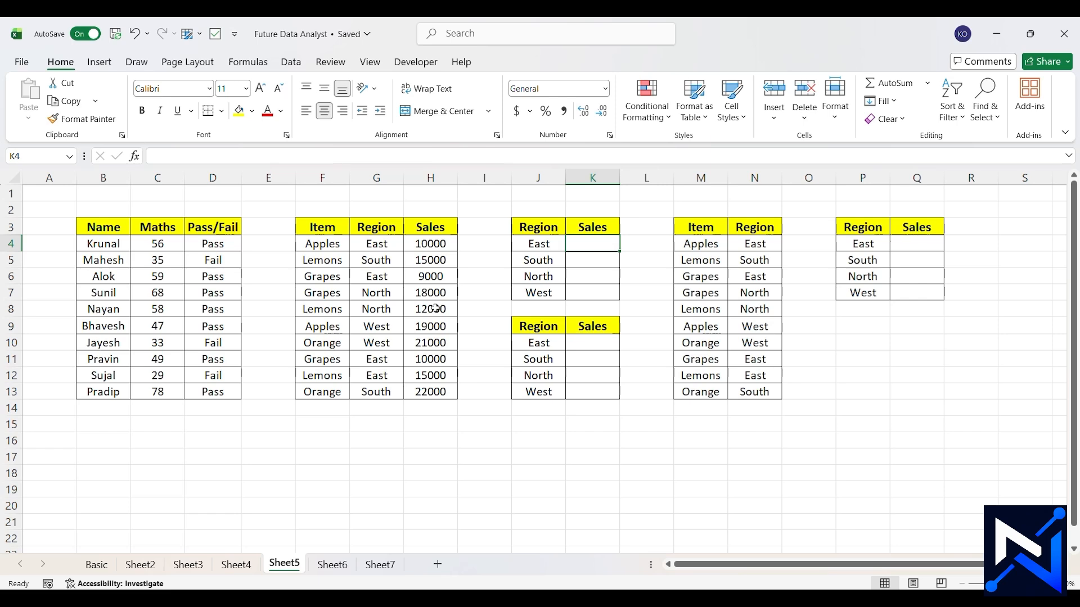
left_click(440, 418)
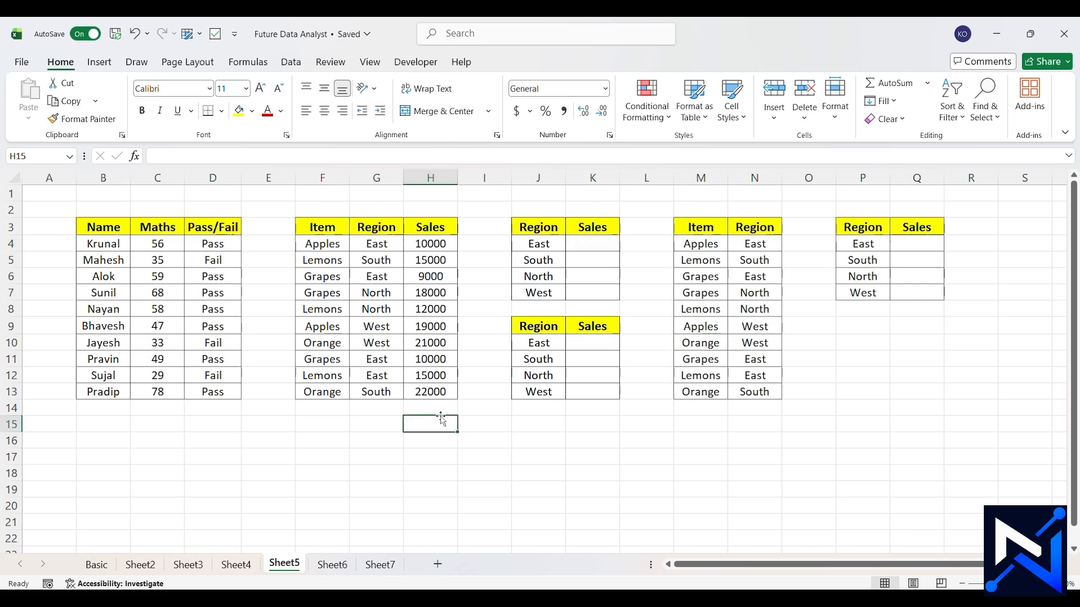
left_click(594, 246)
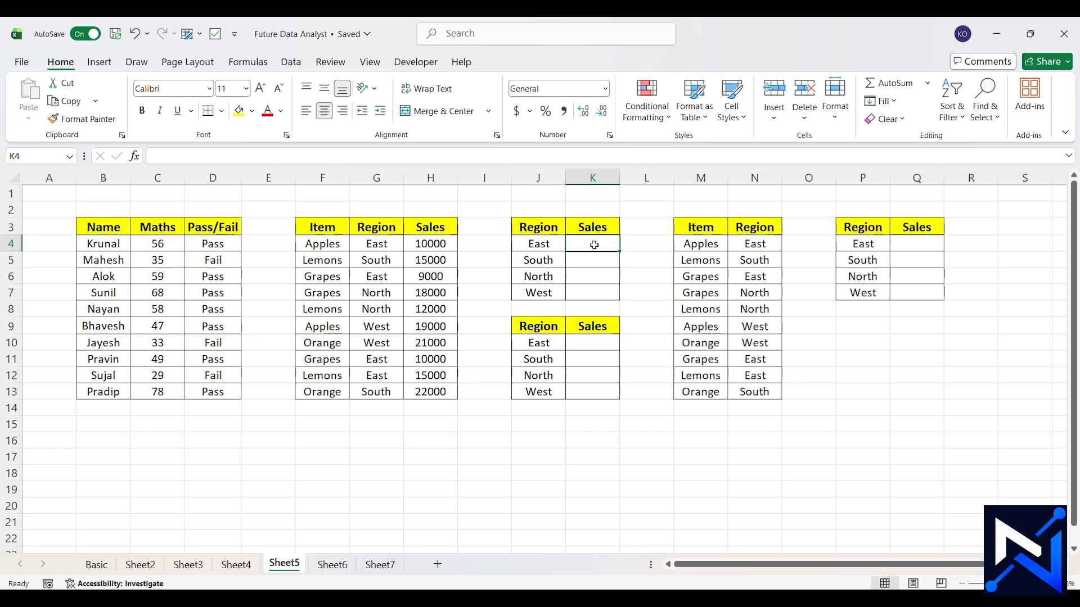
left_click(429, 244)
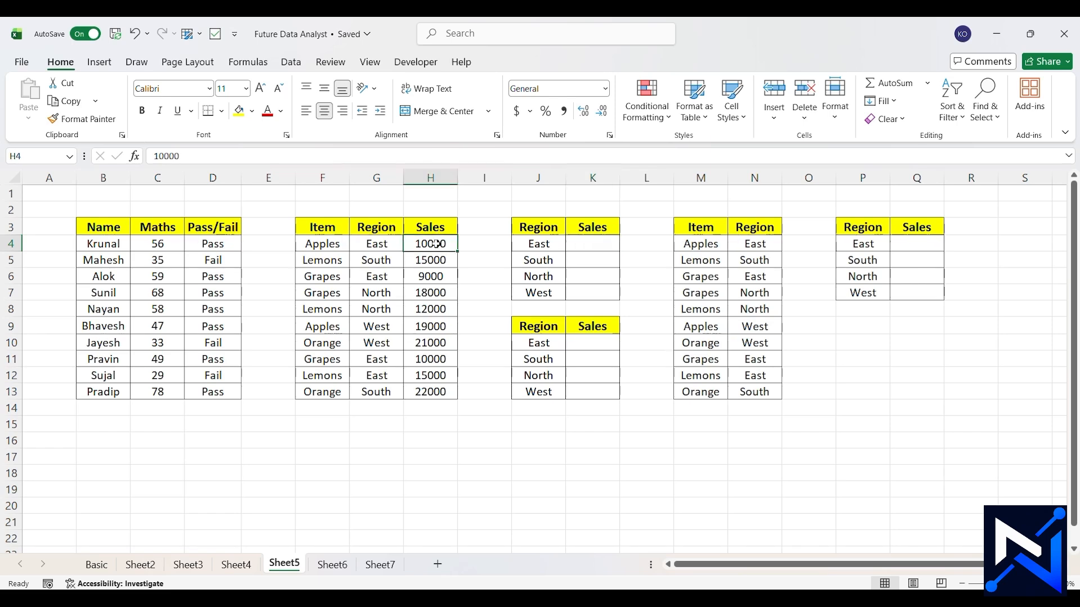
Enter =SUMIF(G4:G13,J4,H4:H13) in K4 to total the sales for the East region
left_click(593, 245)
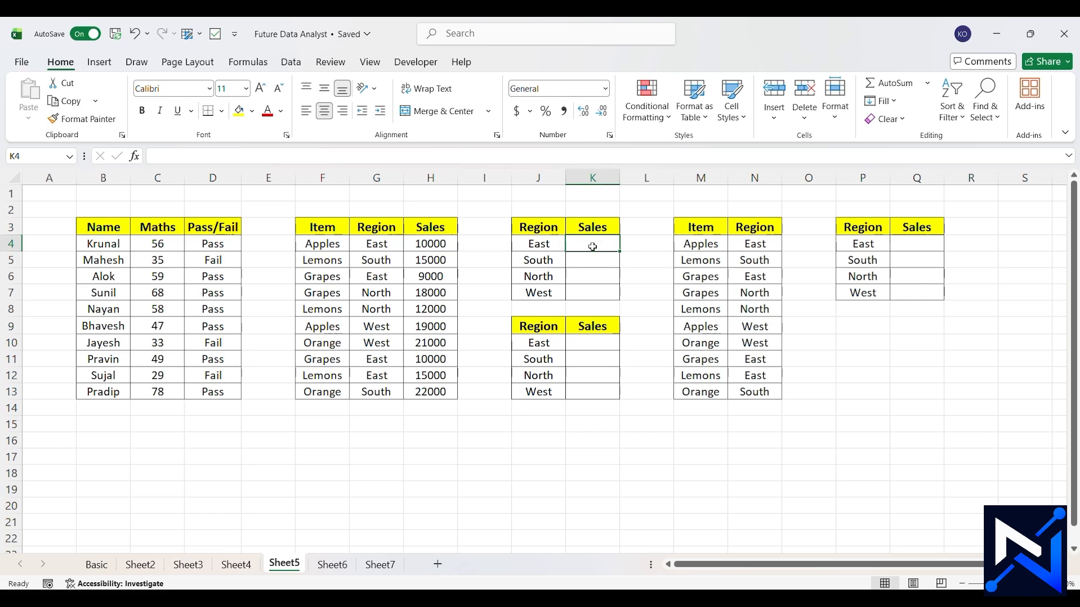
type("=sumif")
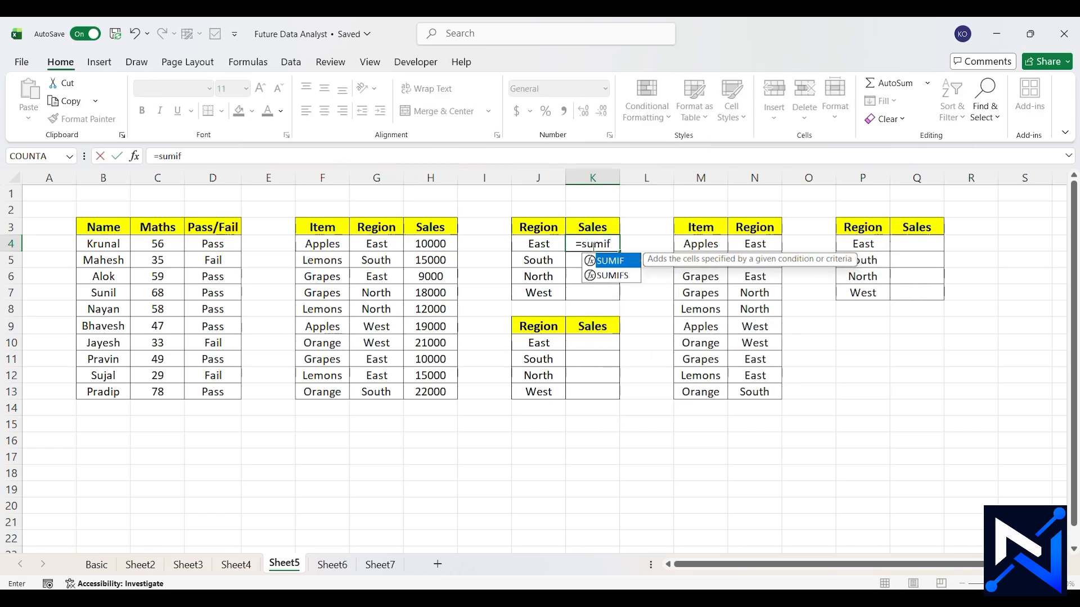
key("Tab")
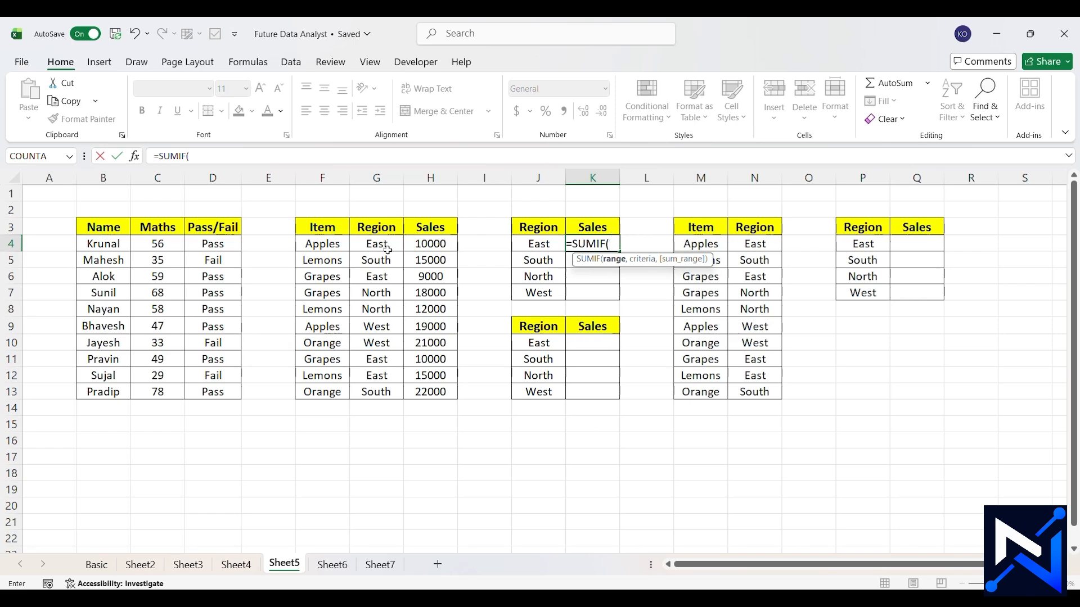
left_click_drag(383, 244, 398, 395)
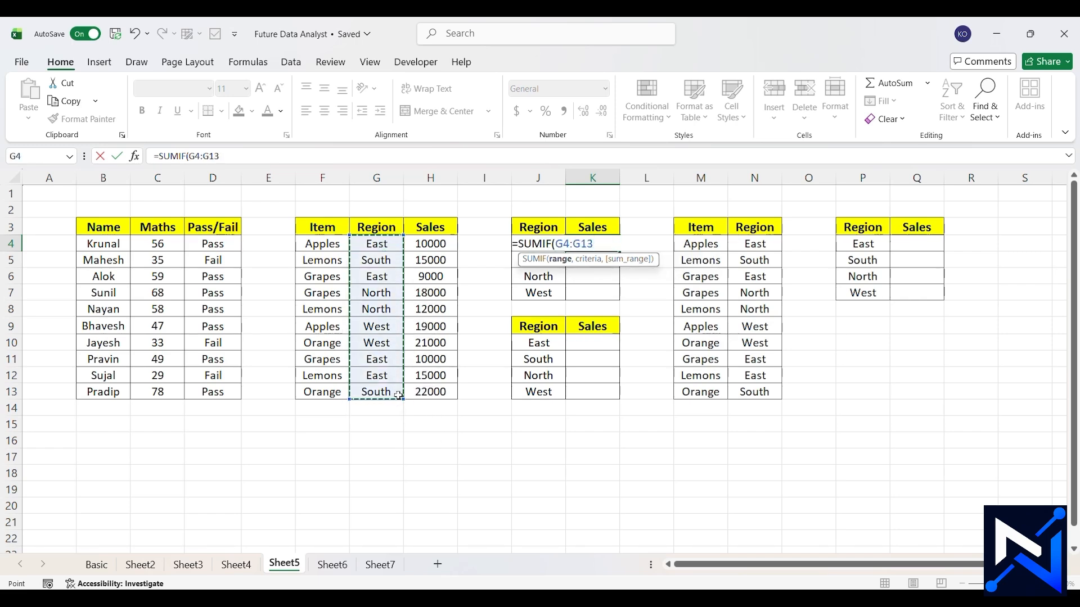
type(",")
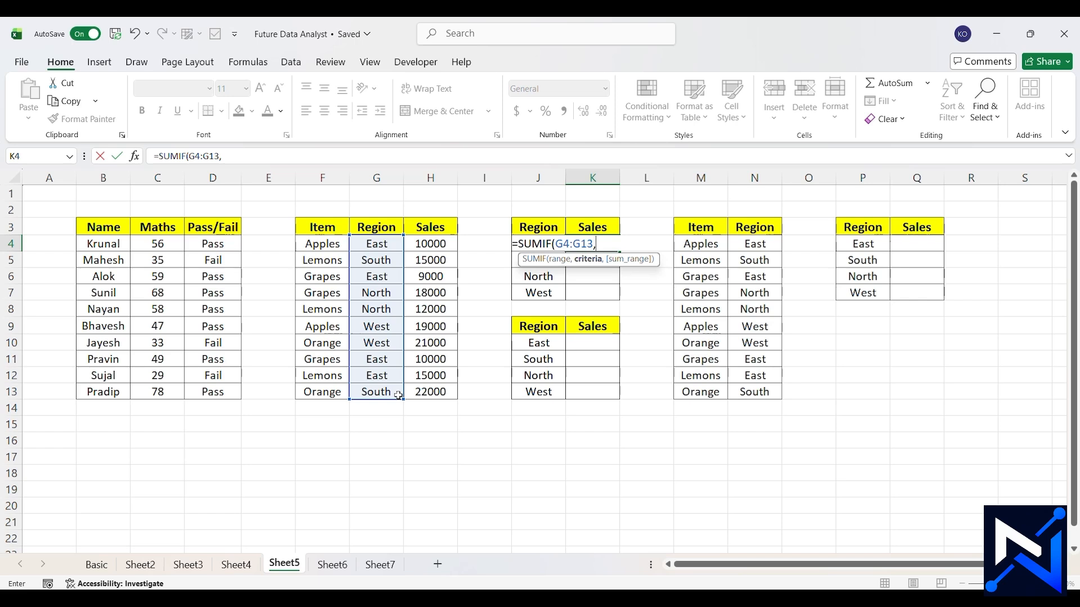
left_click(529, 231)
key("Down")
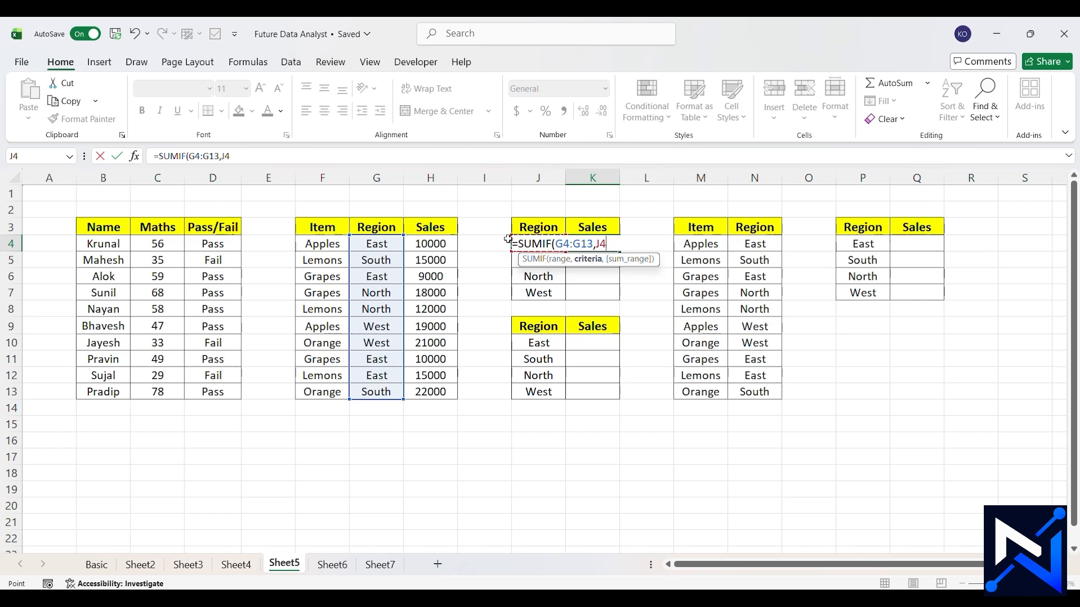
type(",")
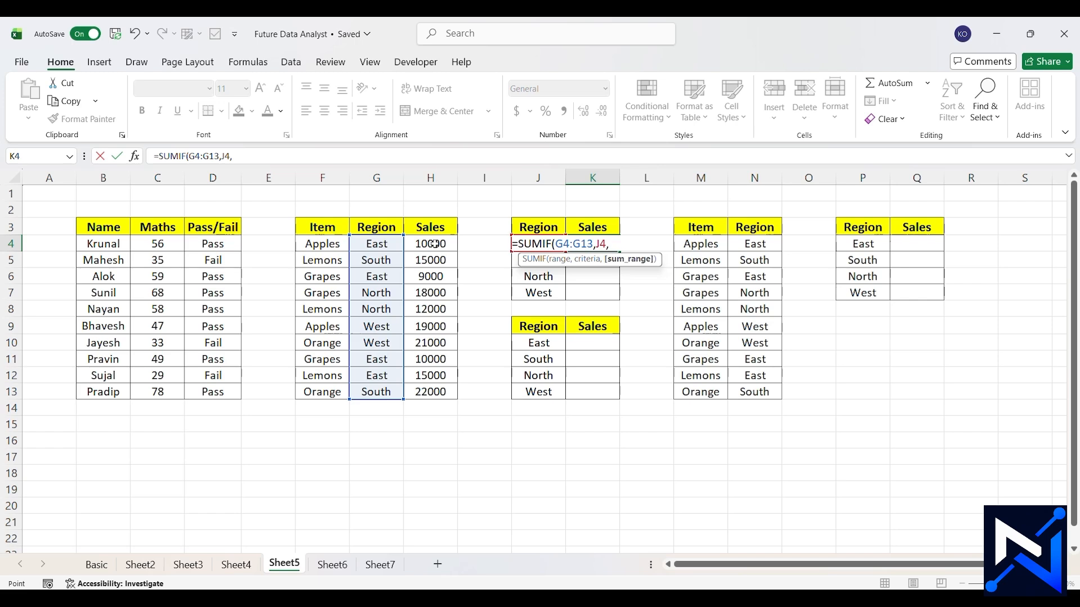
left_click_drag(434, 244, 446, 395)
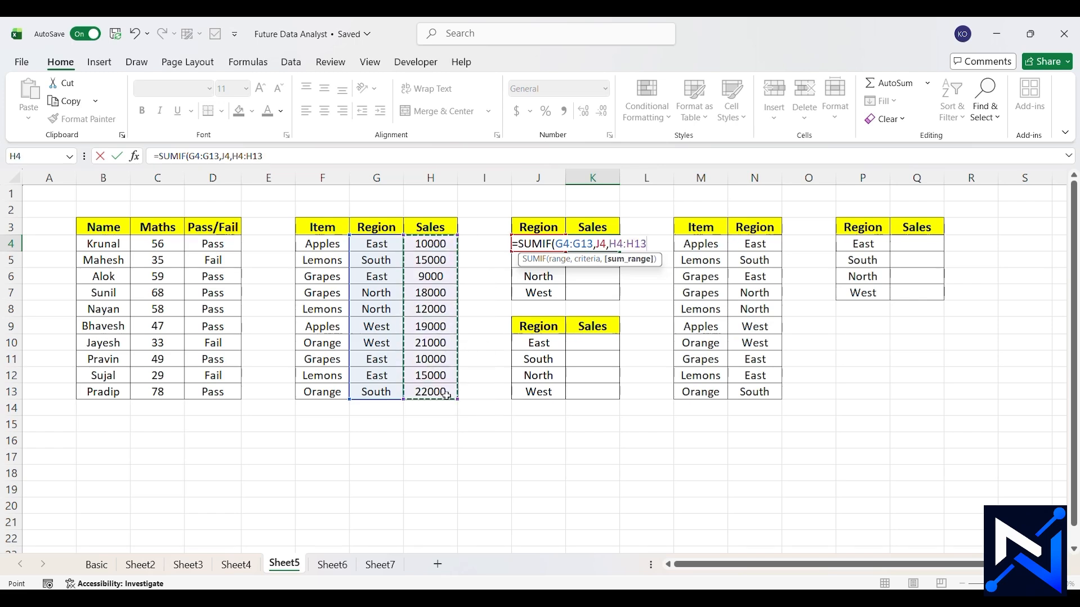
type(")")
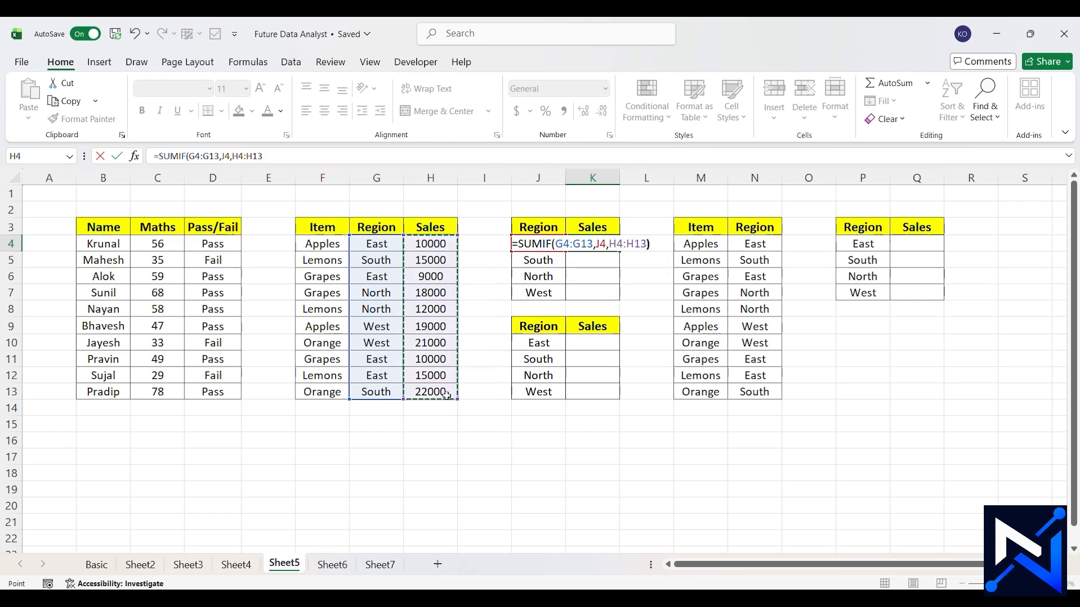
key("Return")
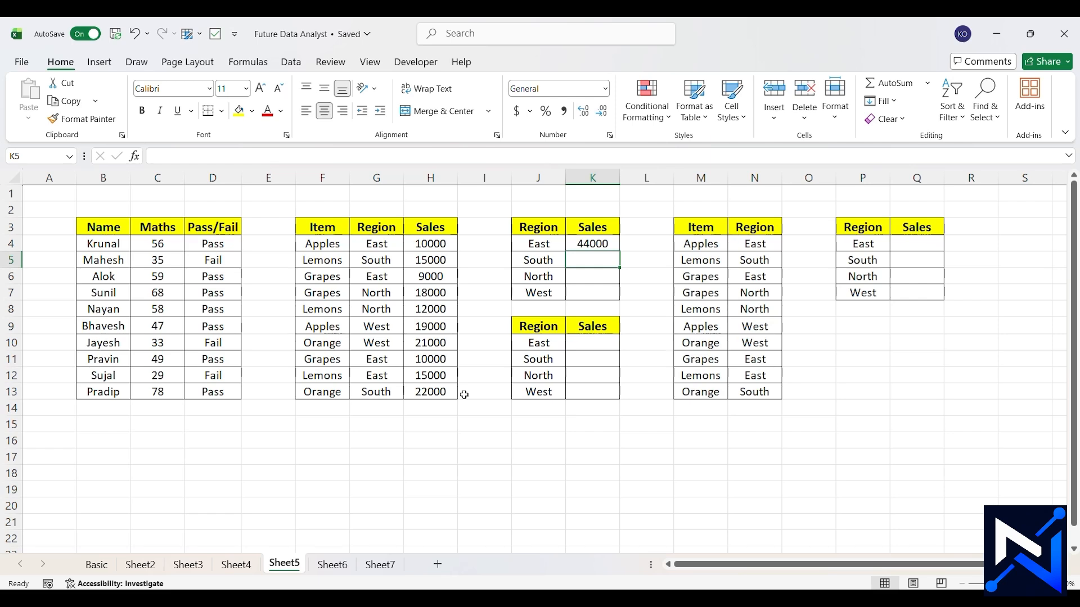
Fill the SUMIF formula from K4 down through K7 for the South, North and West regions
left_click(574, 243)
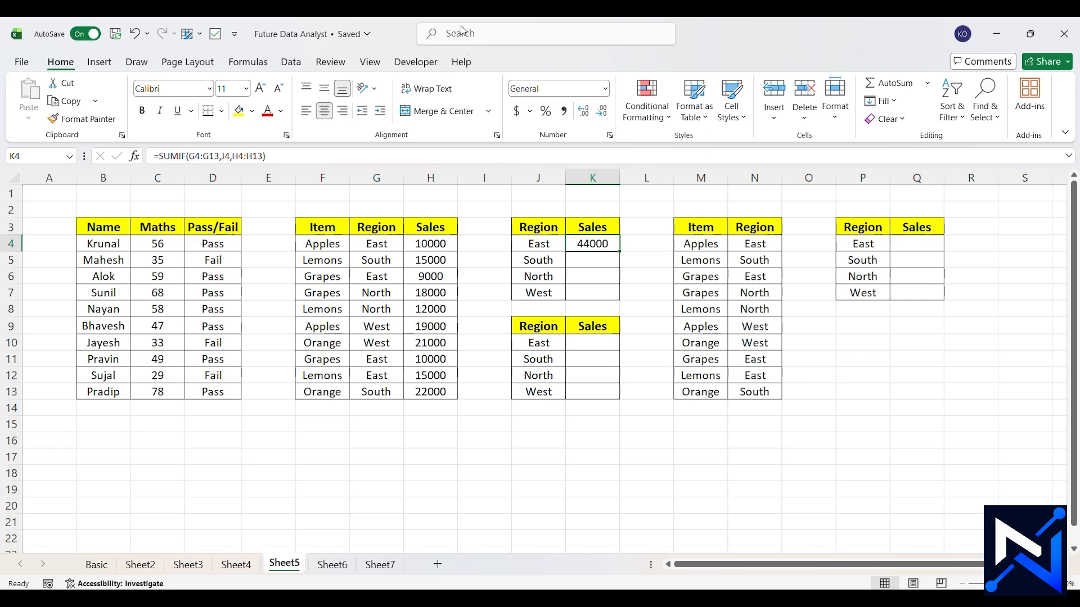
left_click(463, 45)
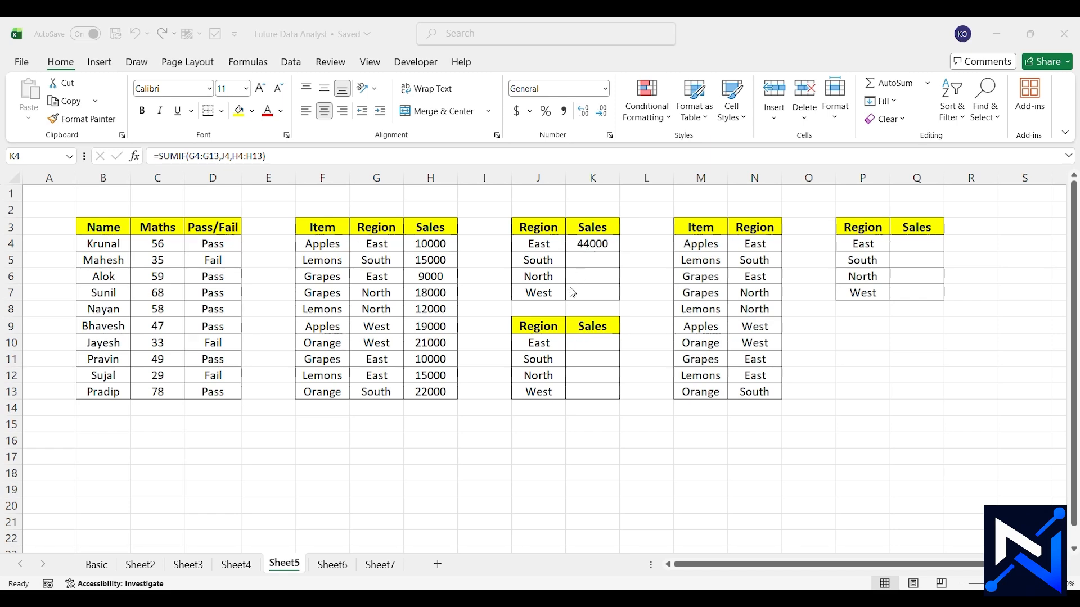
left_click(591, 244)
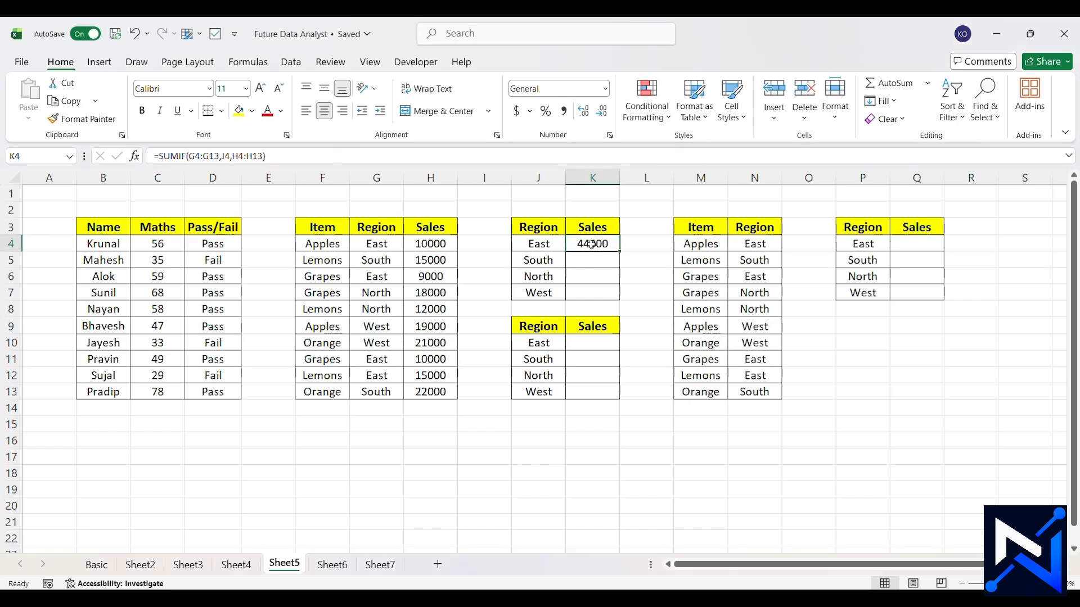
left_click_drag(592, 244, 590, 288)
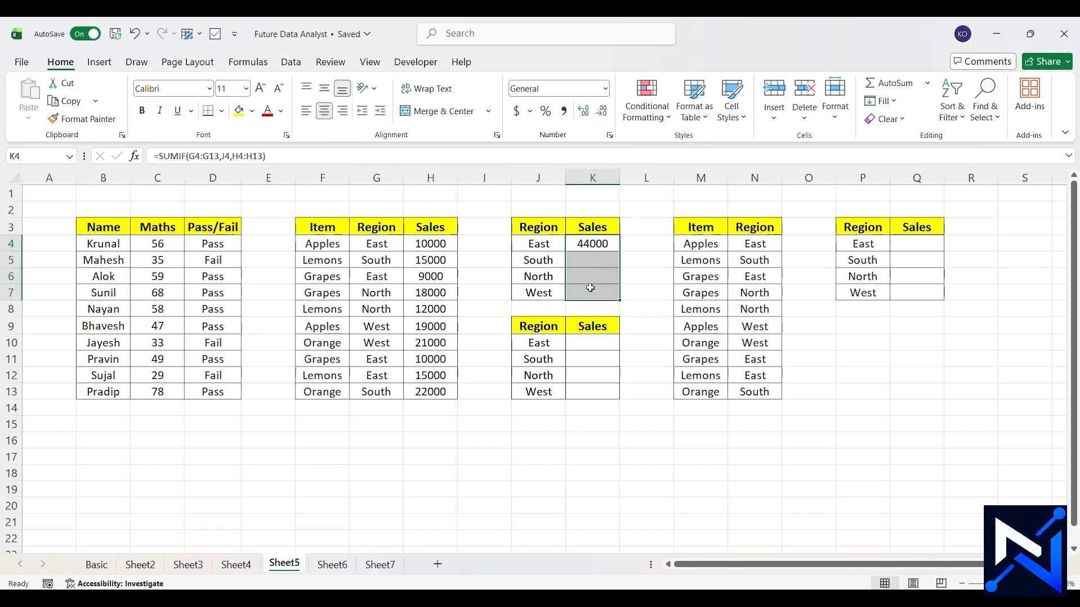
key("ctrl+d")
left_click(559, 260)
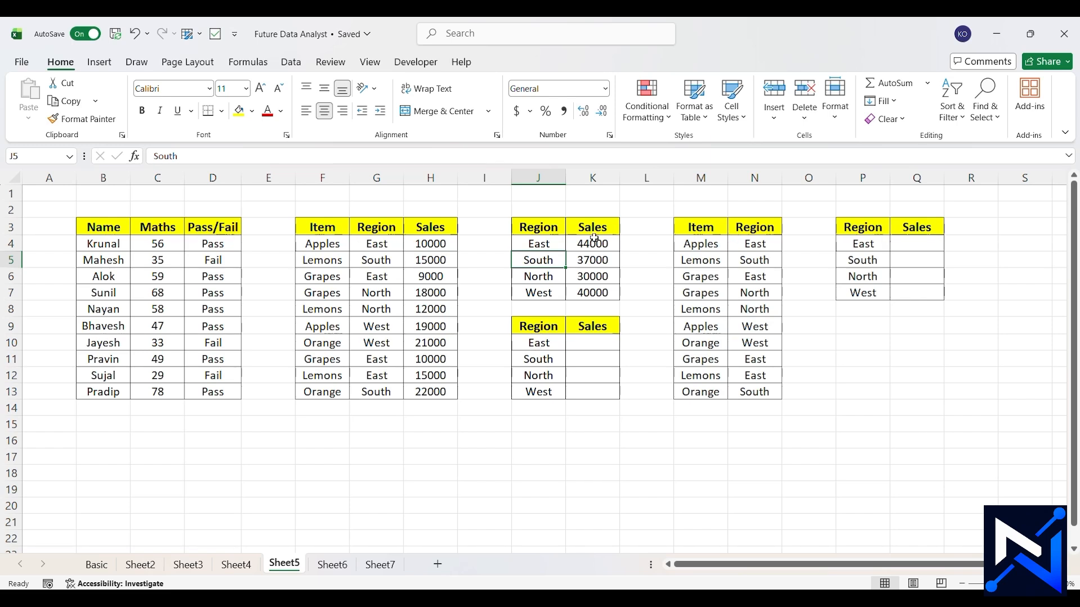
Enter =AVERAGEIF(G4:G13,J10,H4:H13) in K10 to average the sales for the East region
left_click(600, 347)
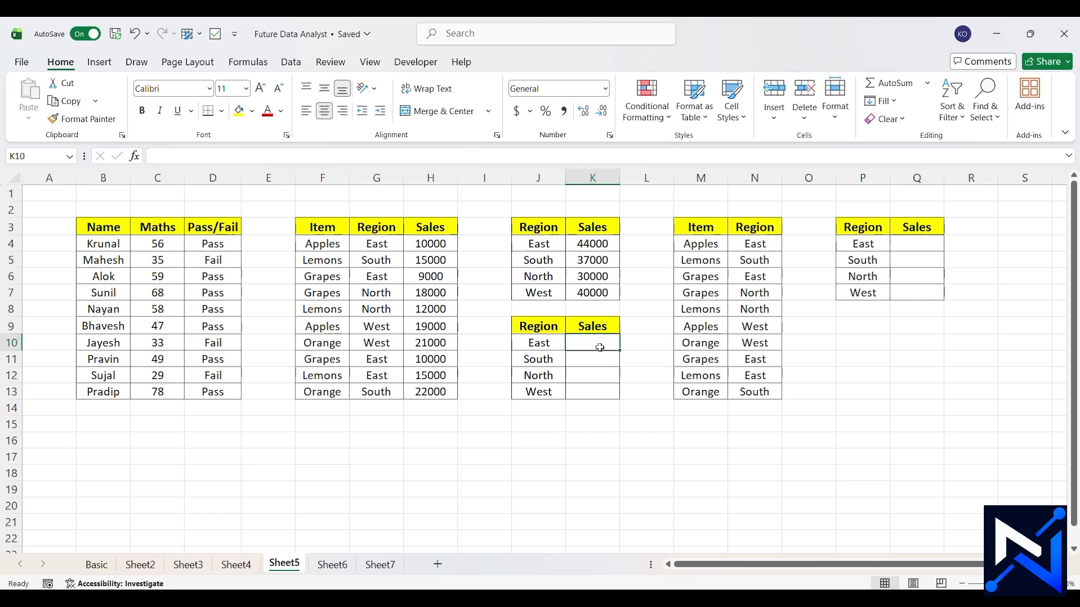
type("=ave")
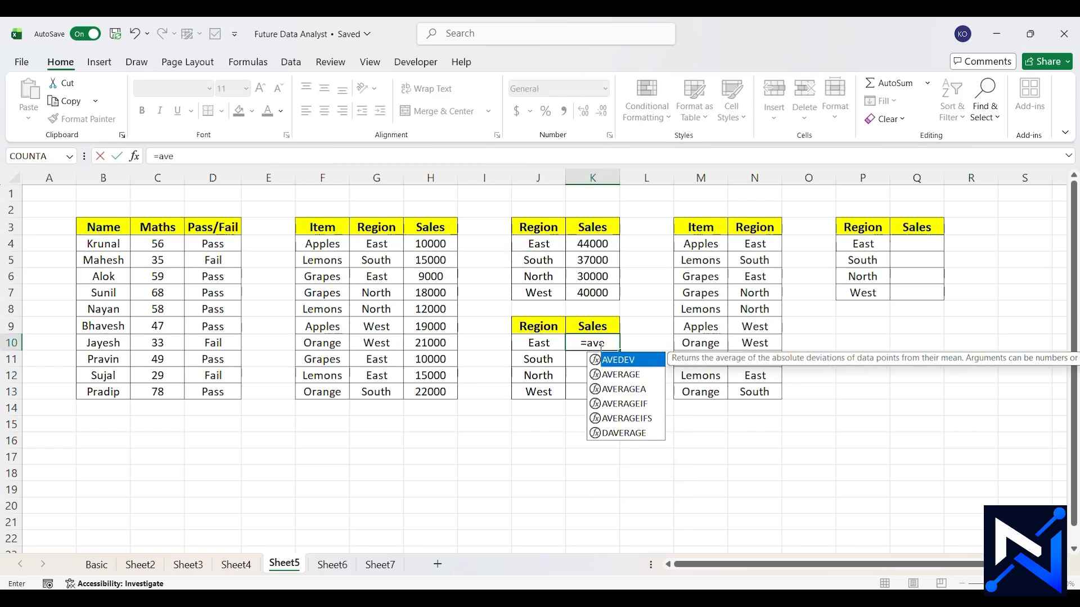
type("ra")
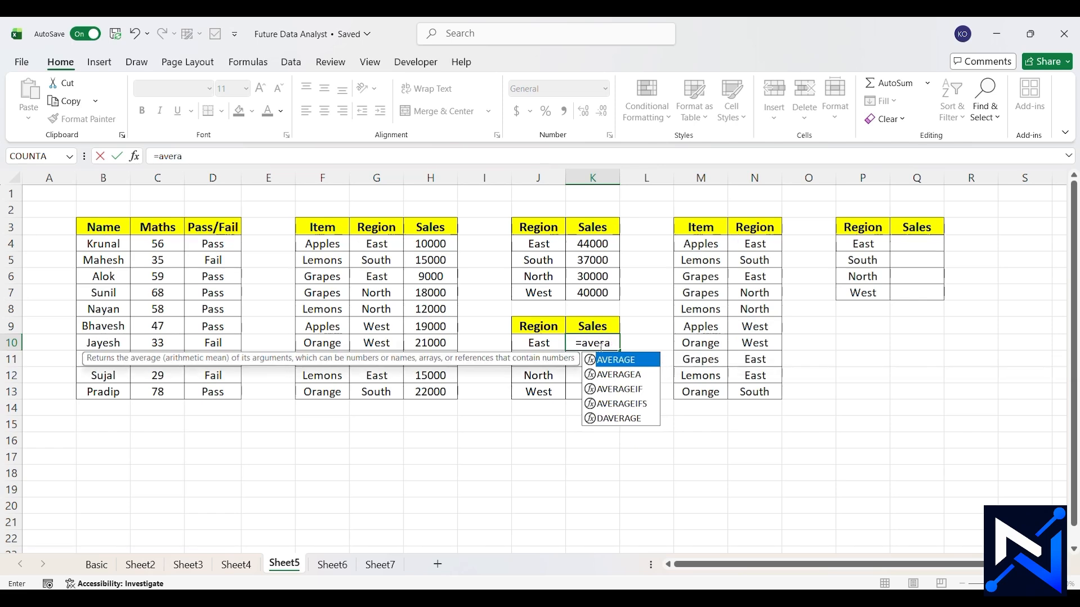
type("geif")
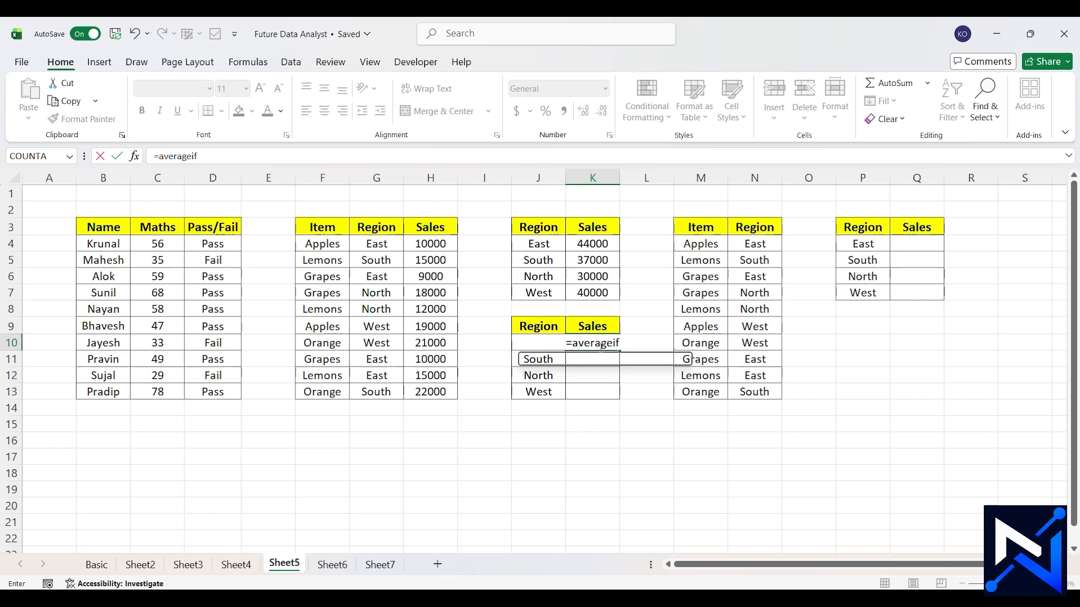
key("Tab")
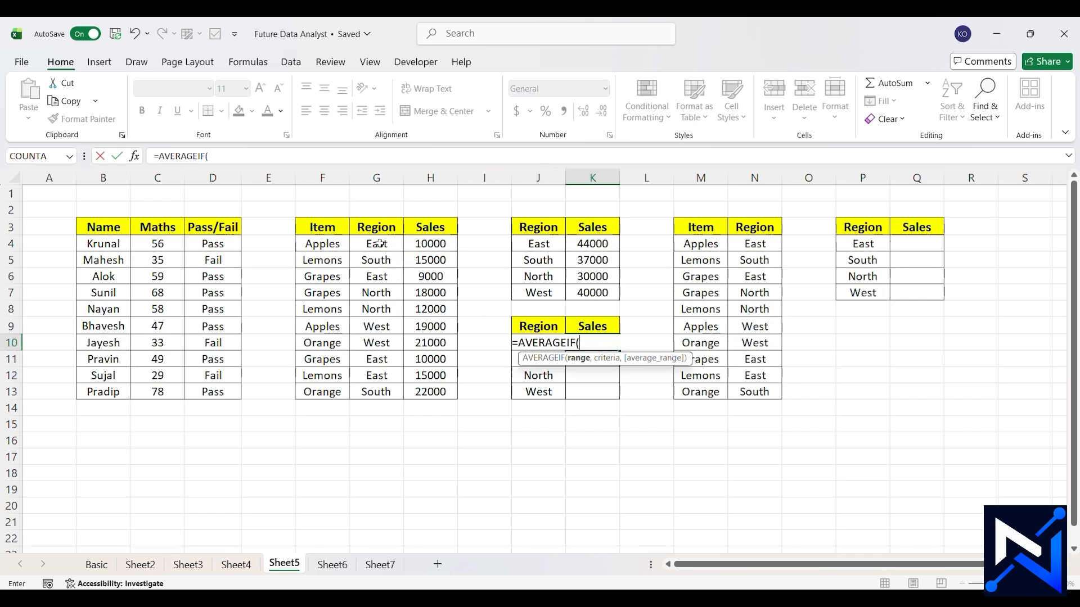
left_click_drag(379, 243, 386, 385)
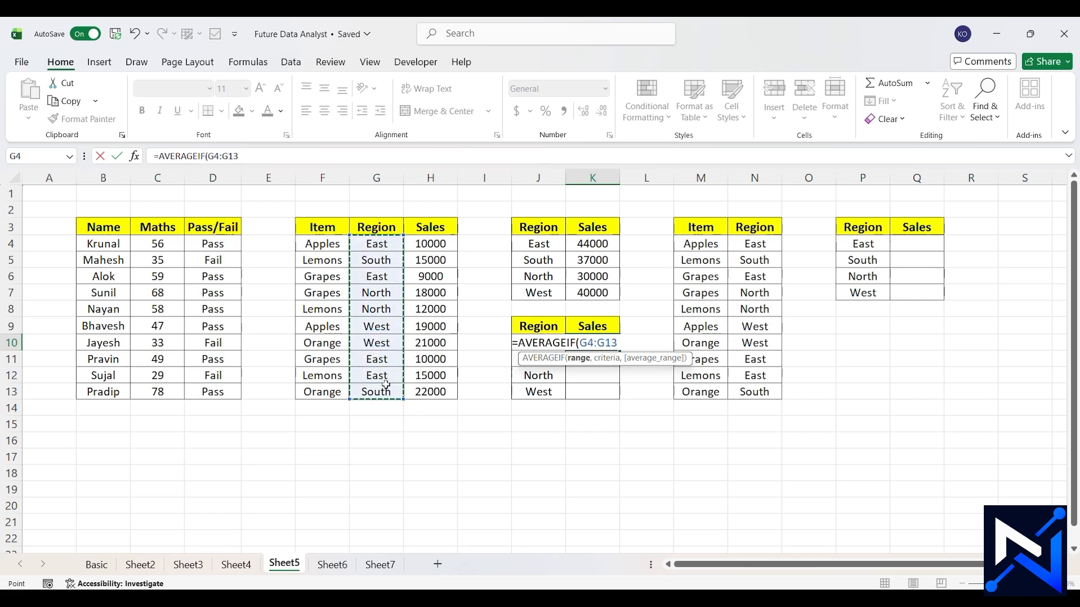
type(",")
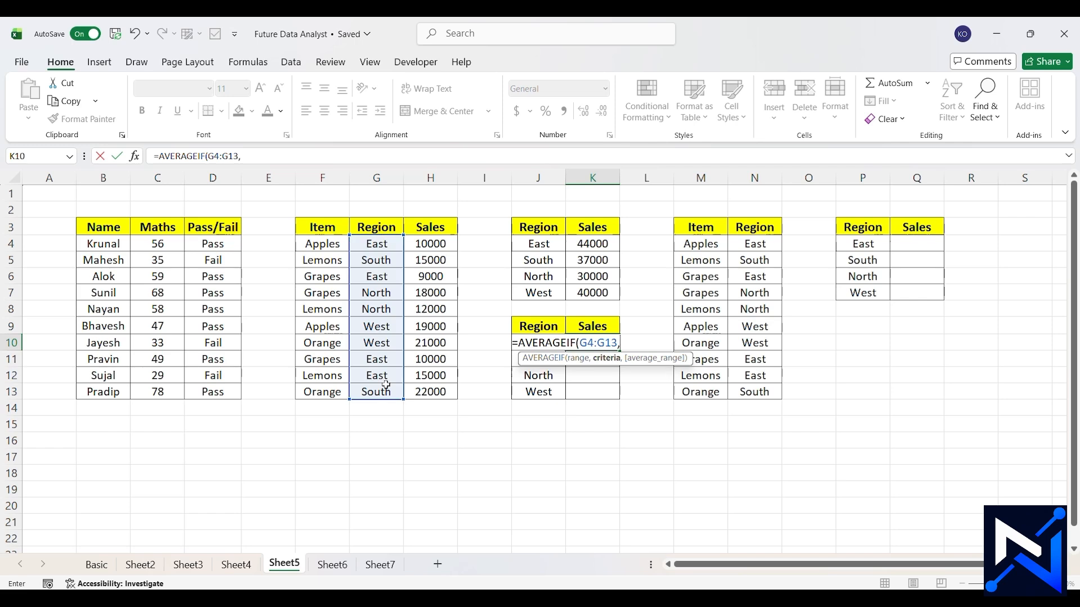
left_click(538, 330)
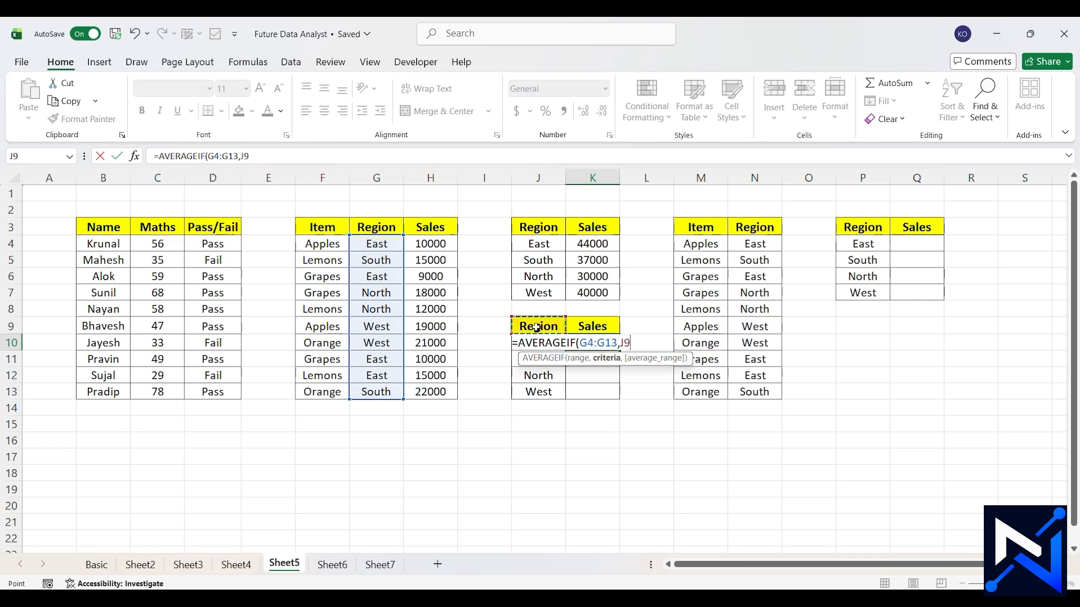
key("Down")
type(",")
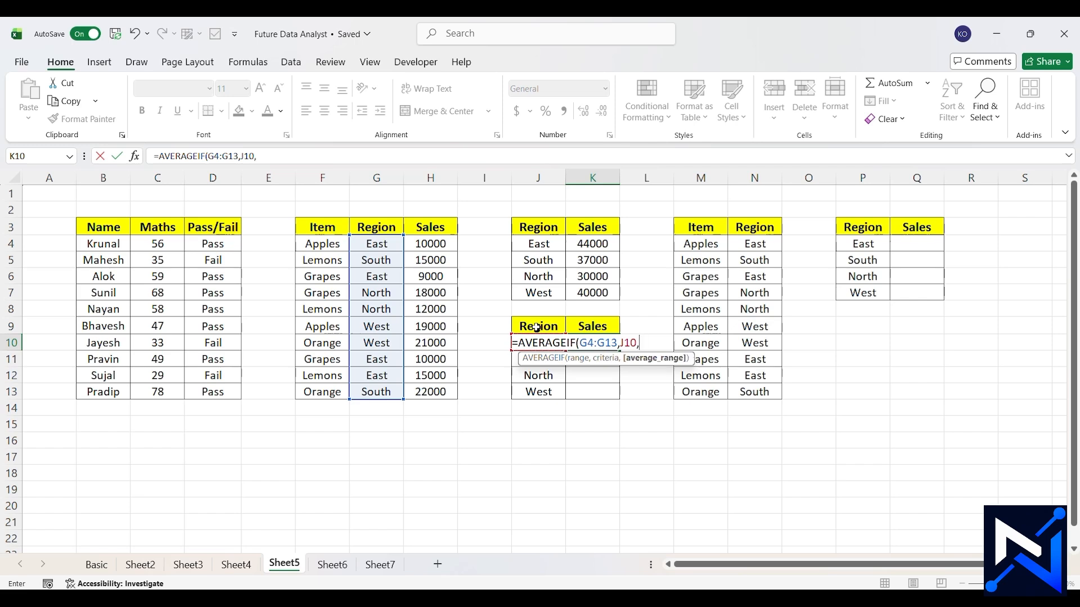
left_click_drag(422, 243, 428, 393)
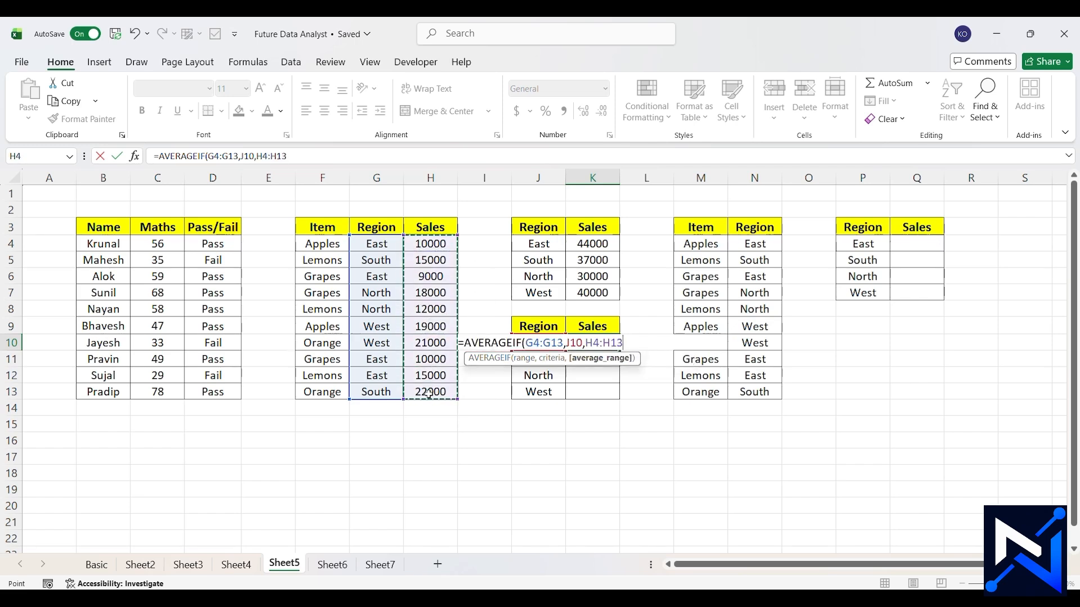
type(")")
key("Return")
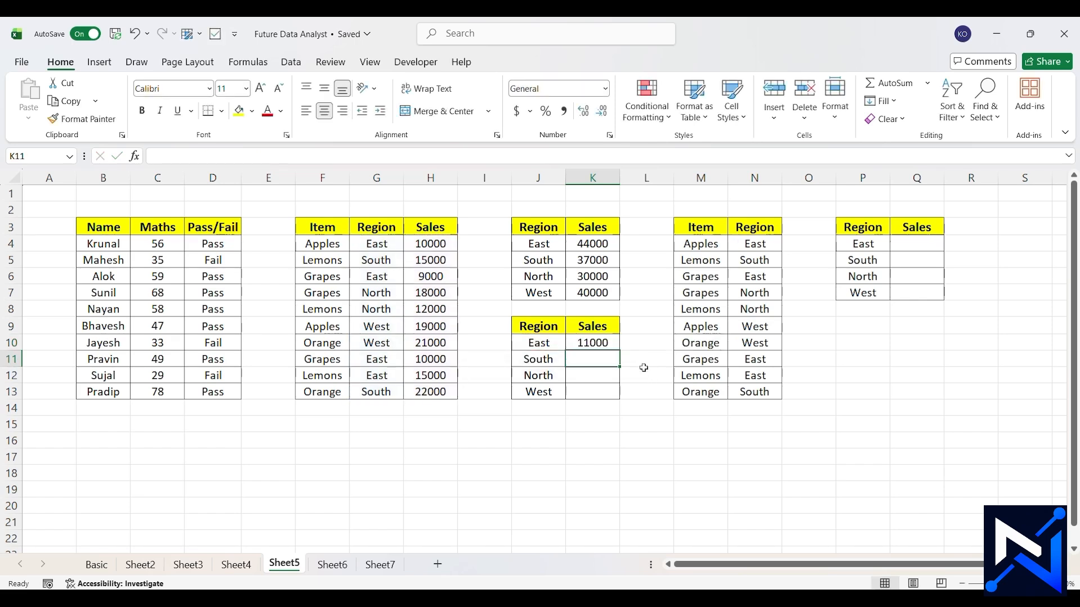
Fill the AVERAGEIF formula down from K10 through K13 and inspect the ranges referenced by the formula in K11
left_click(561, 344)
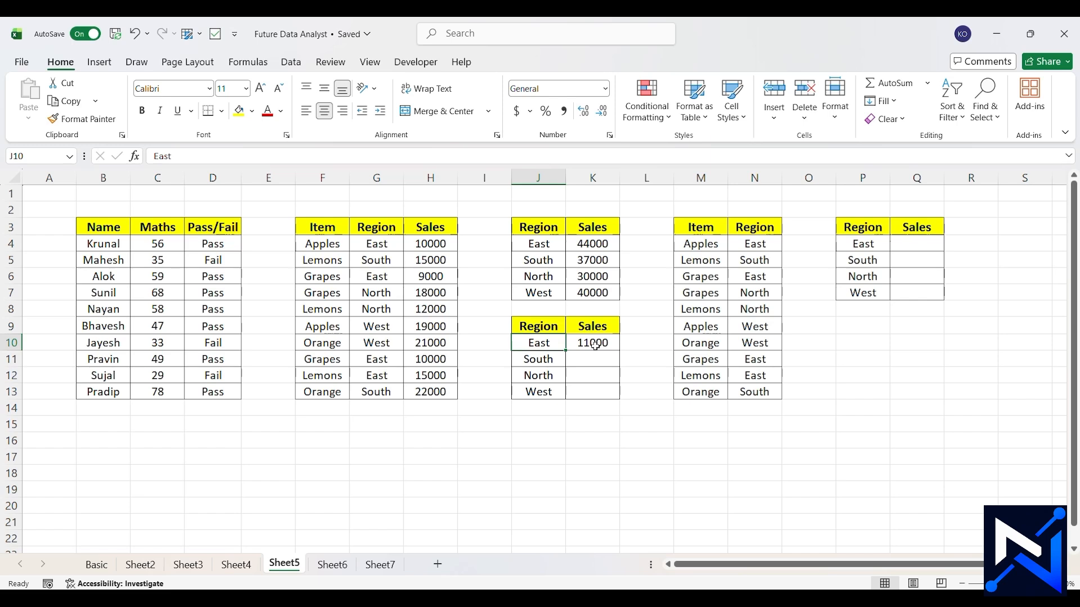
left_click_drag(596, 345, 594, 389)
key("ctrl+d")
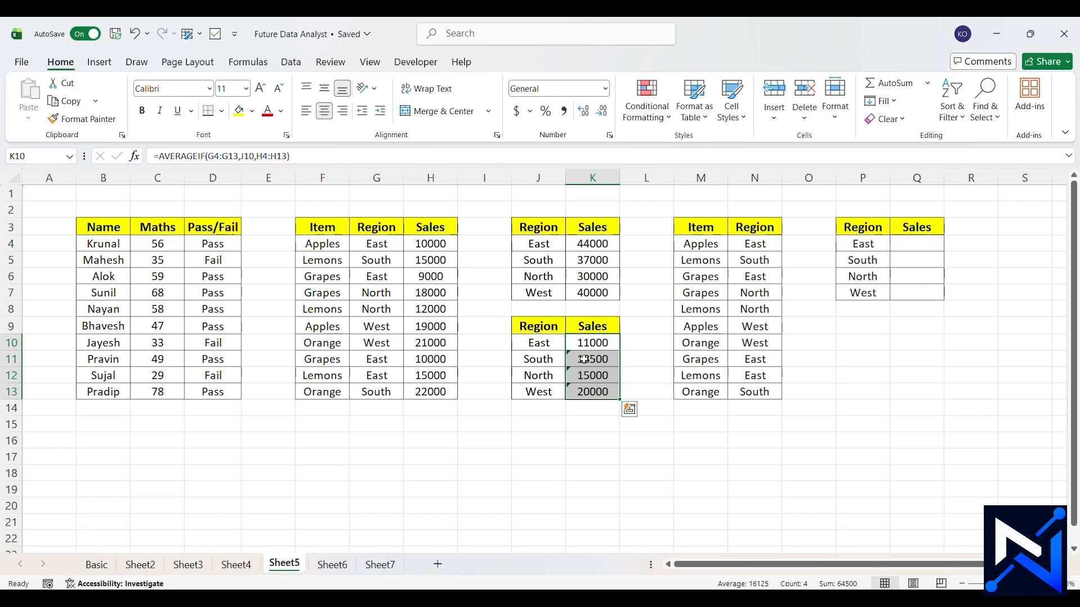
left_click(598, 360)
mouse_move(555, 364)
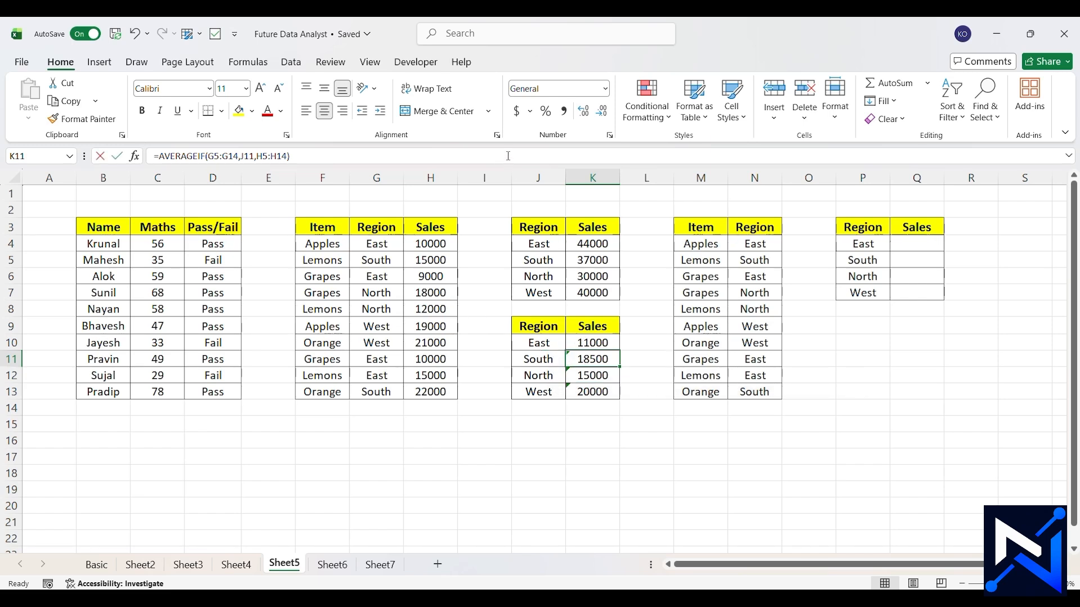
double_click(587, 359)
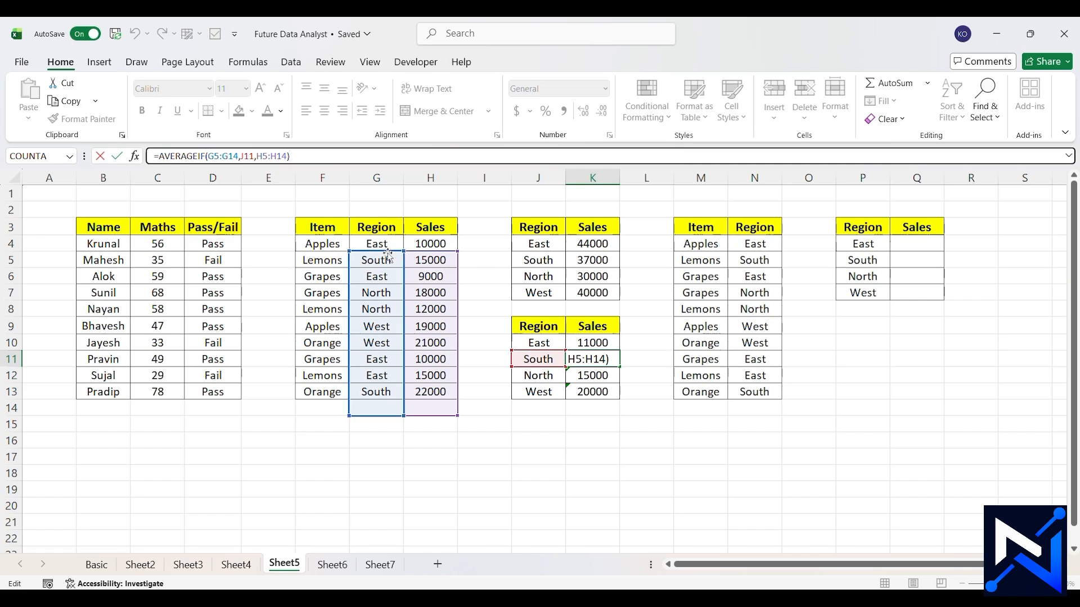
Clear the AVERAGEIF formulas from K10 through K13
left_click(608, 345)
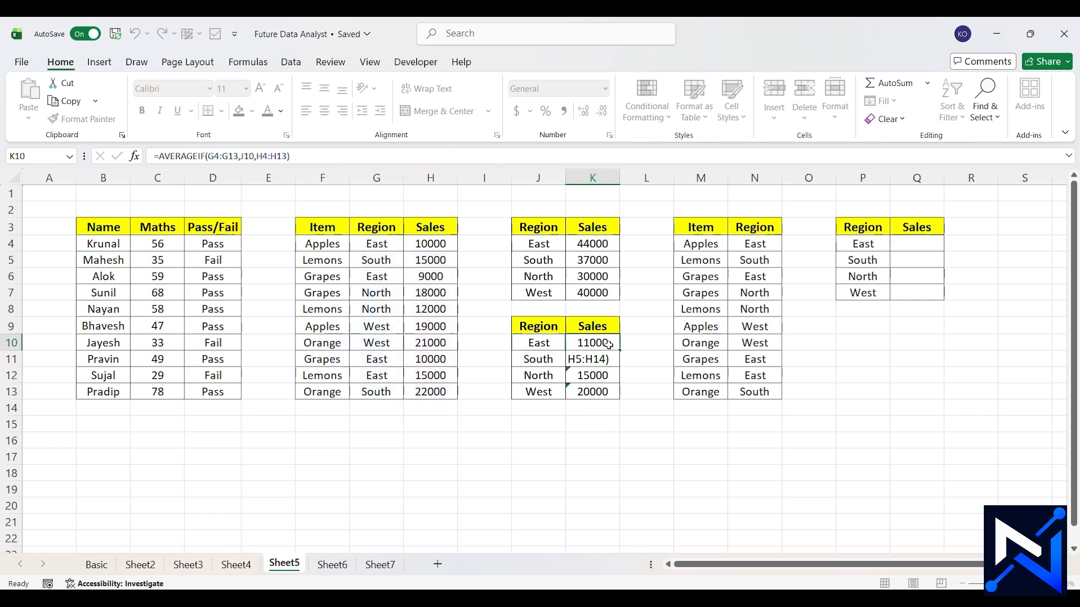
left_click_drag(608, 345, 608, 389)
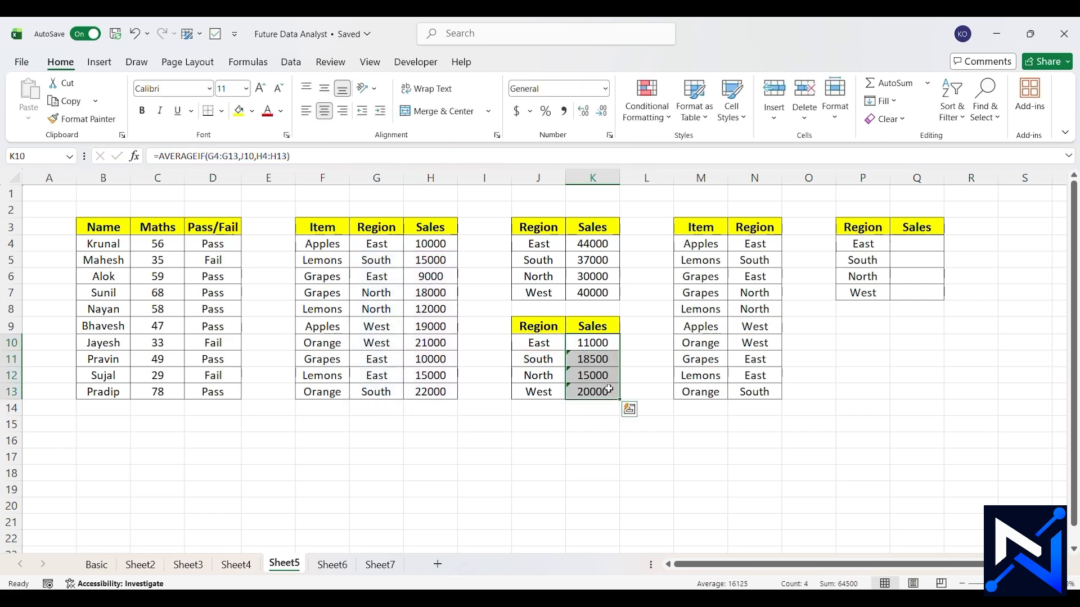
key("Delete")
Enter =AVERAGEIF($G$4:$G$13,J10,$H$4:$H$13) in K10, with absolute region and sales ranges, for the East average
double_click(586, 342)
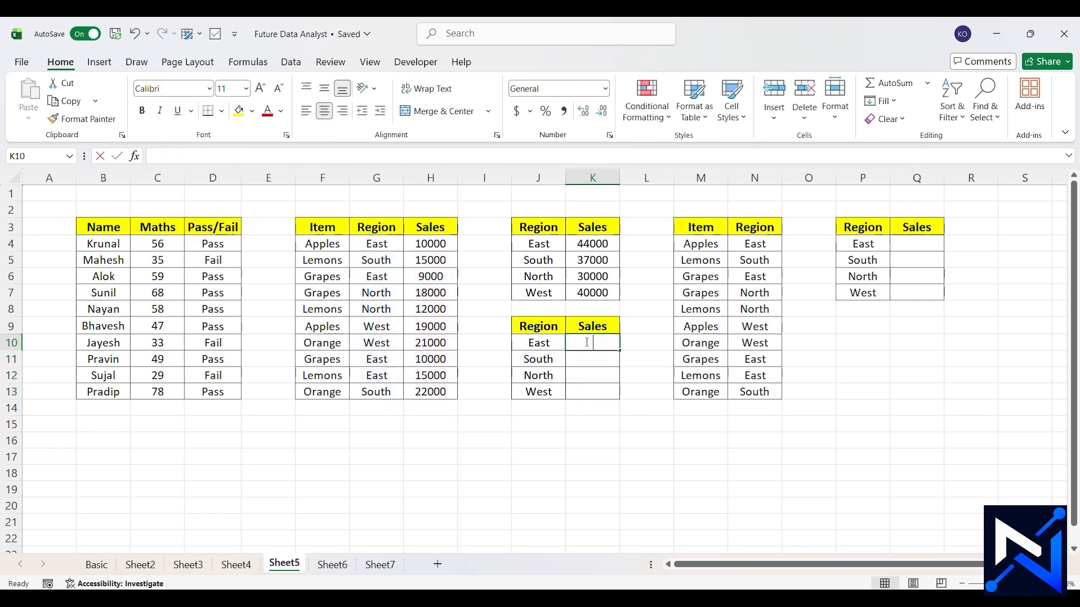
type("=")
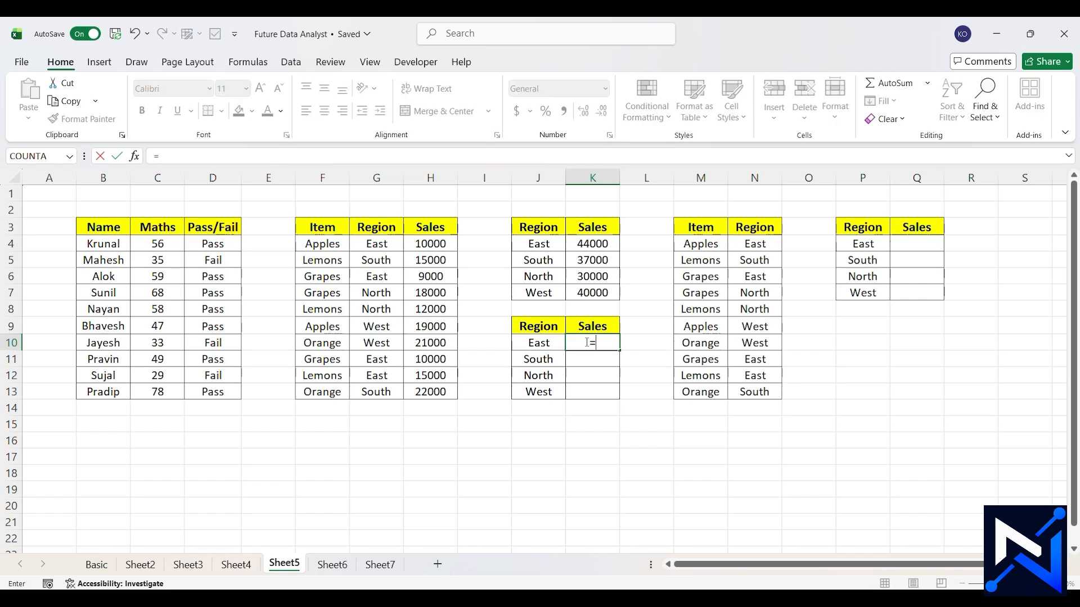
type("aver")
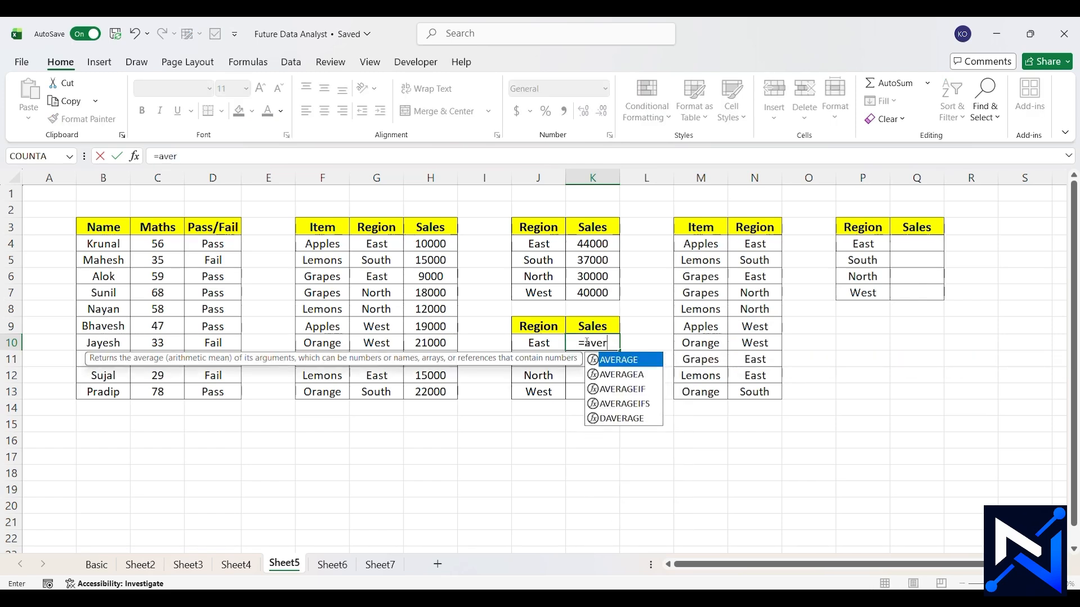
type("ageif")
key("Tab")
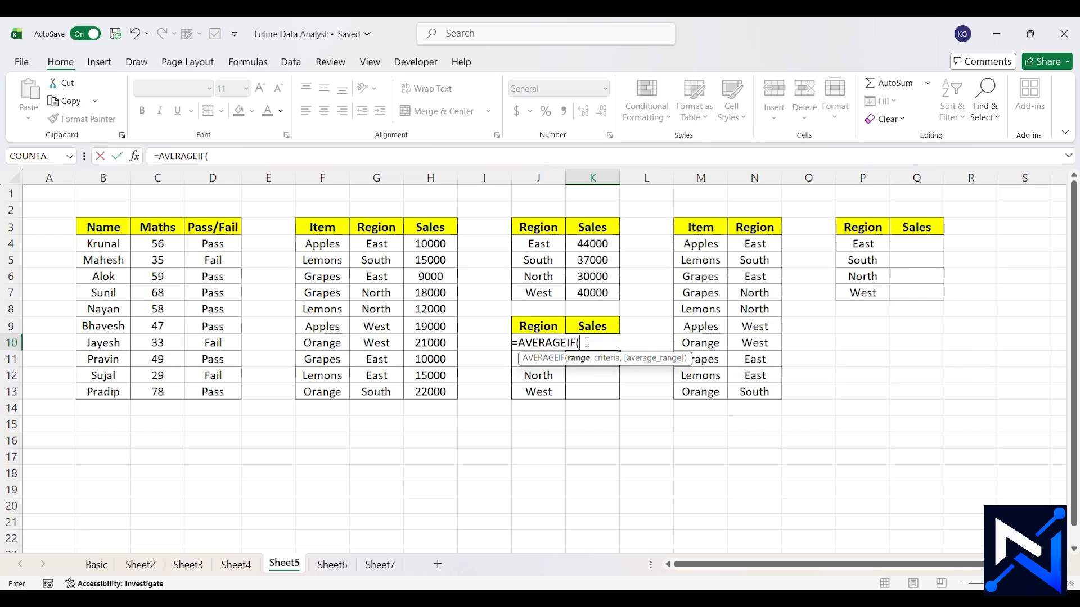
left_click(378, 246)
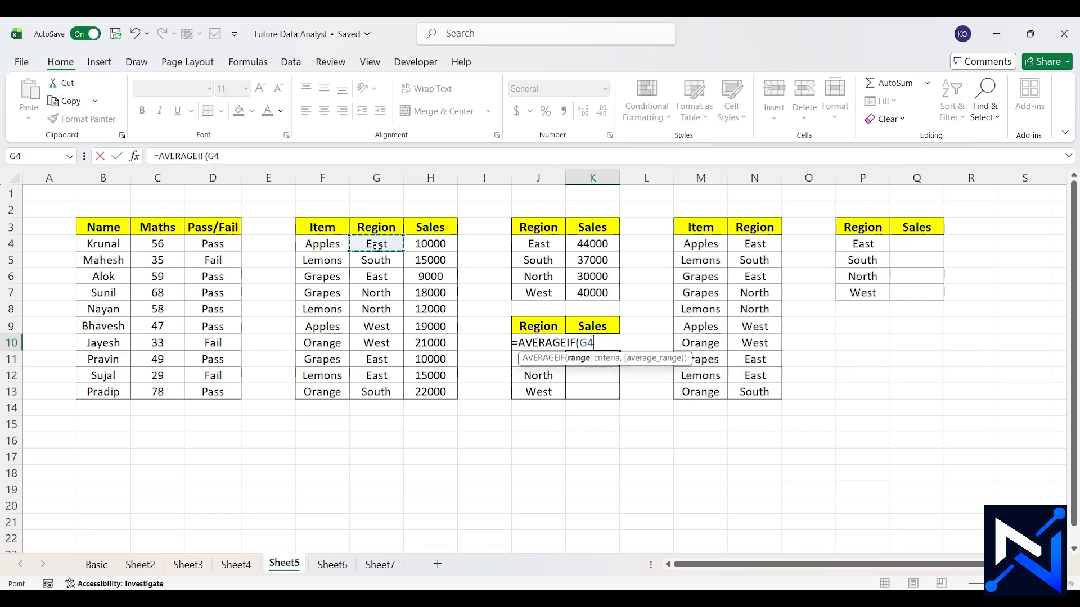
left_click_drag(377, 246, 375, 393)
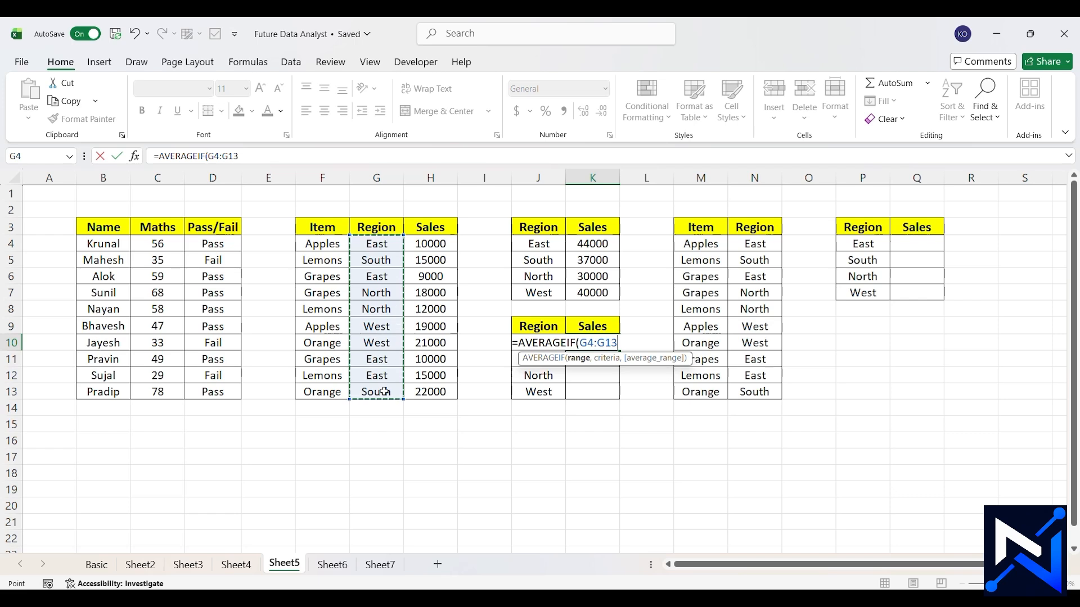
key("F4")
type(",")
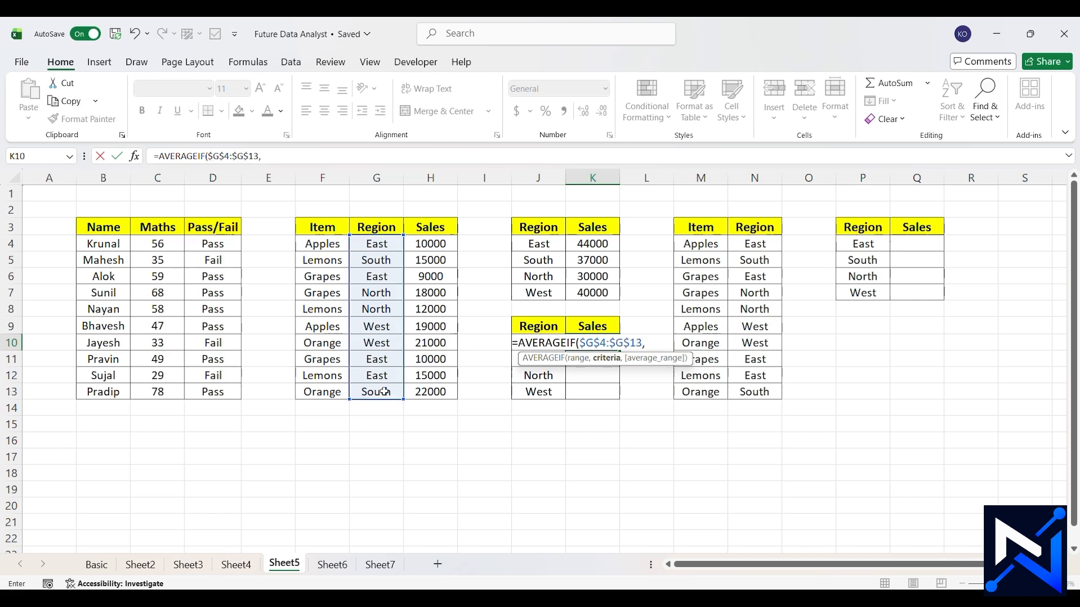
left_click(538, 328)
key("Down")
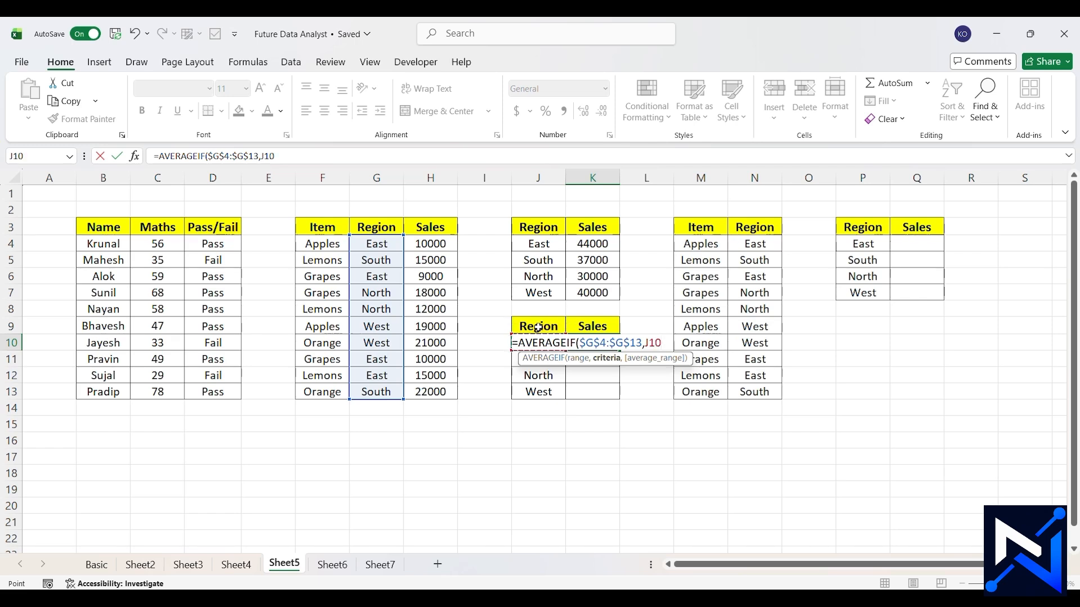
type(",")
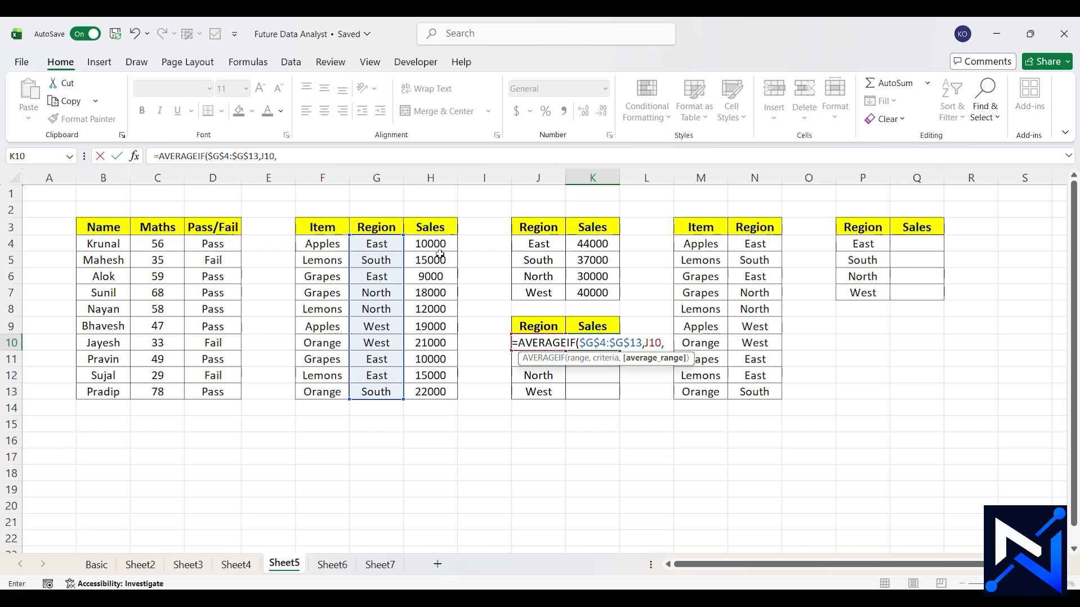
left_click_drag(430, 244, 429, 386)
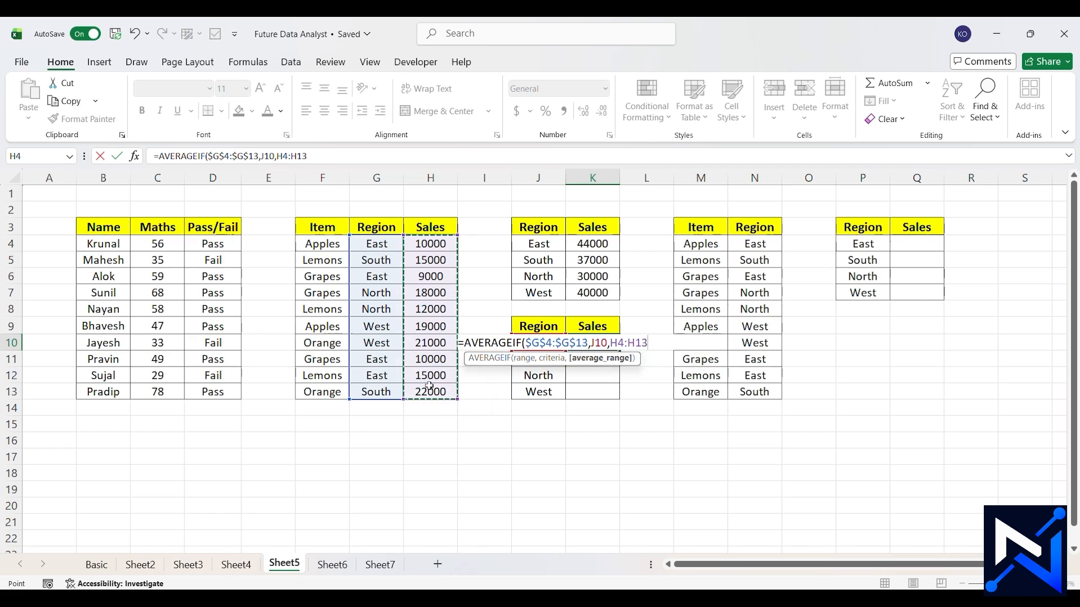
key("F4")
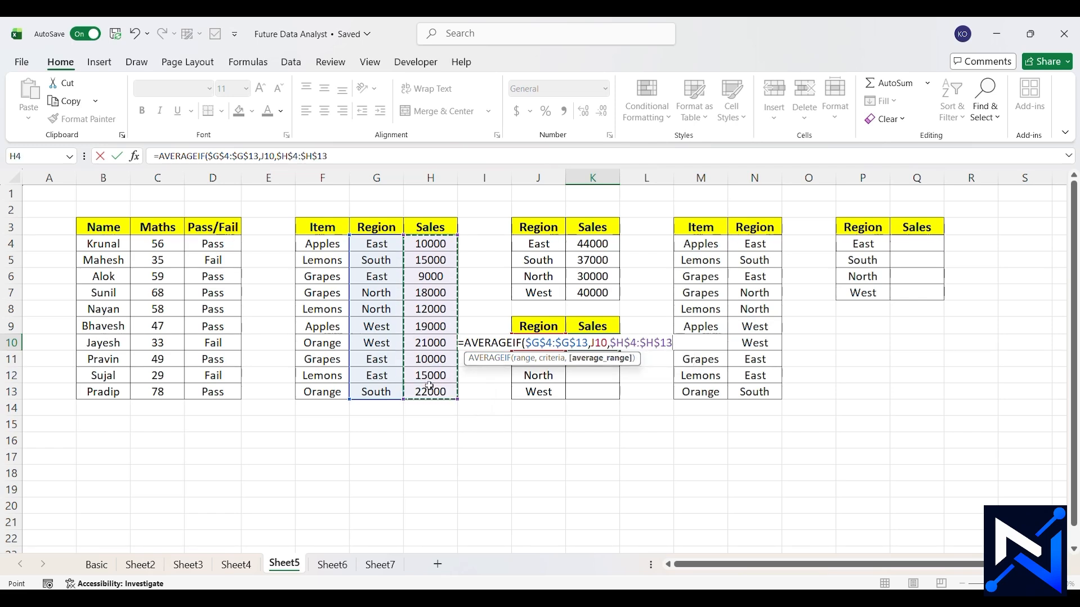
key("Return")
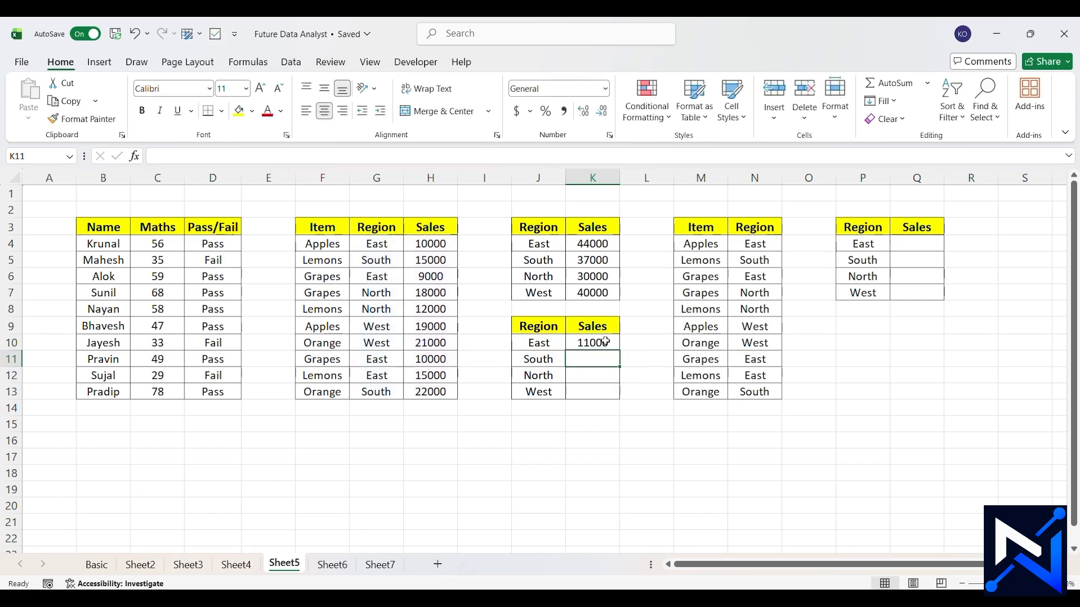
Fill the absolute-range AVERAGEIF formula down from K10 through K13 and check the references in K11
left_click_drag(605, 341, 601, 390)
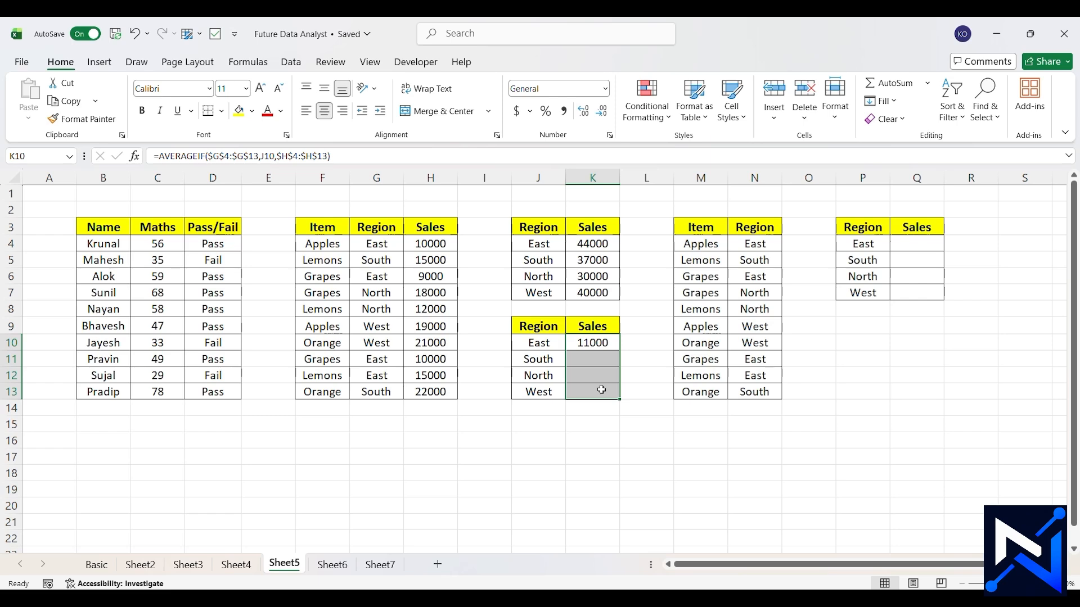
key("ctrl+d")
left_click(602, 357)
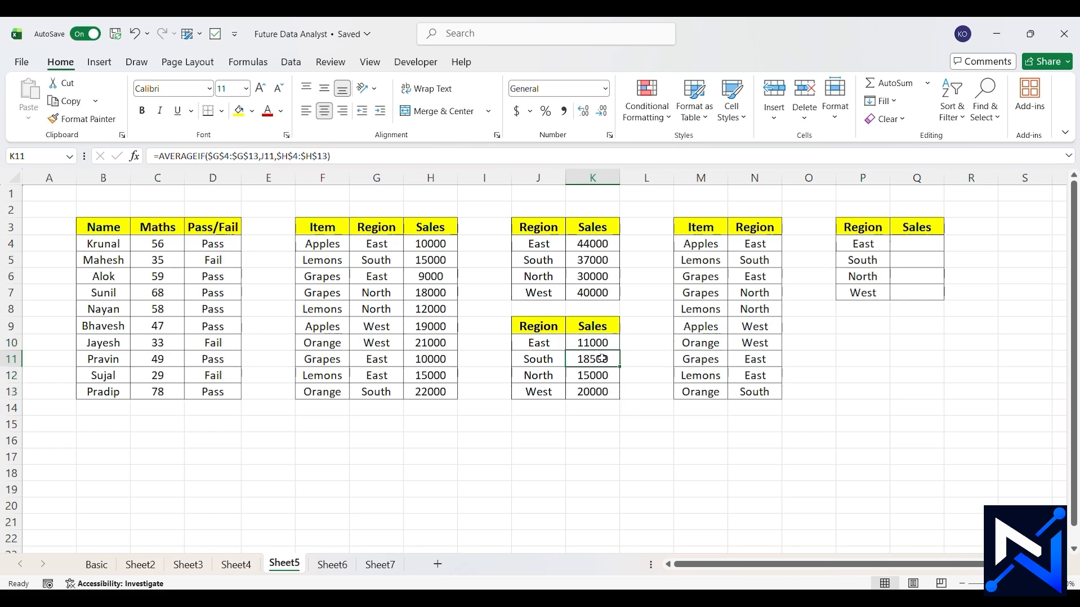
left_click(536, 156)
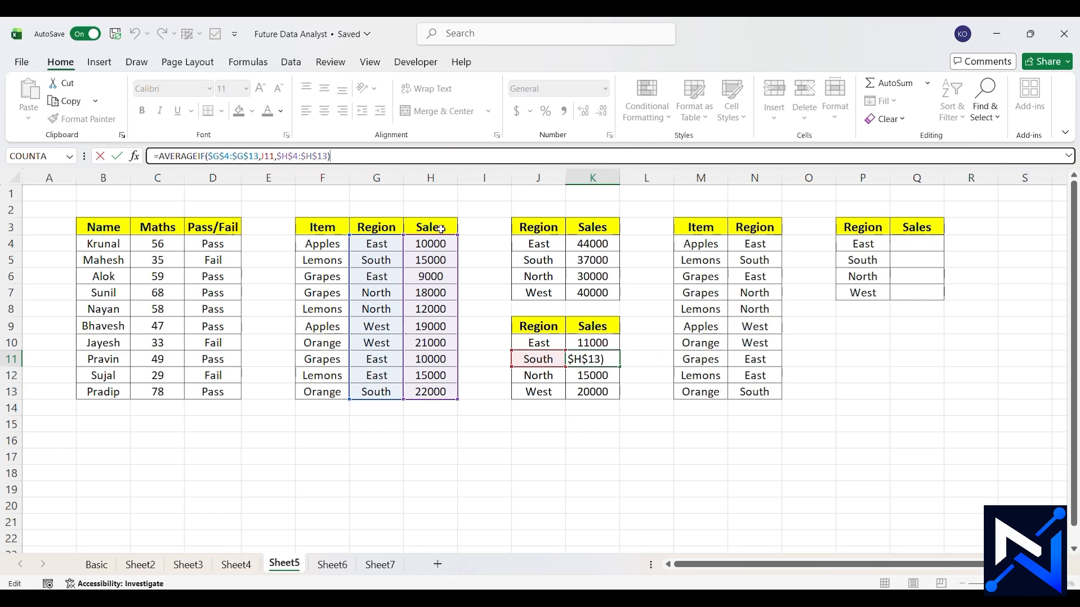
left_click(846, 387)
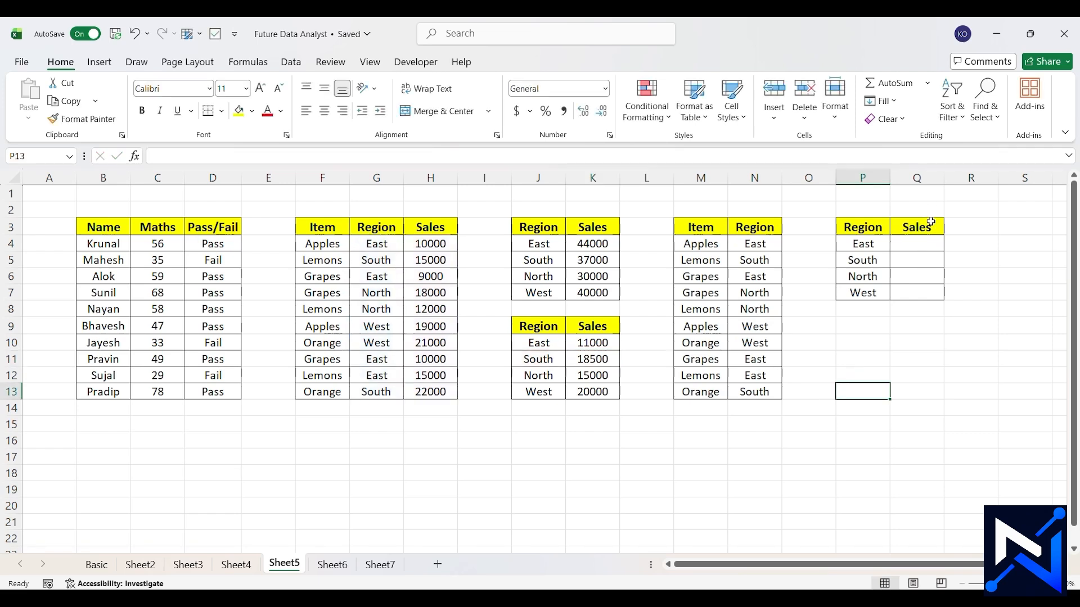
Enter =COUNTIF(N4:N13,P4) in Q4 to count the East entries in the Region column
left_click(923, 244)
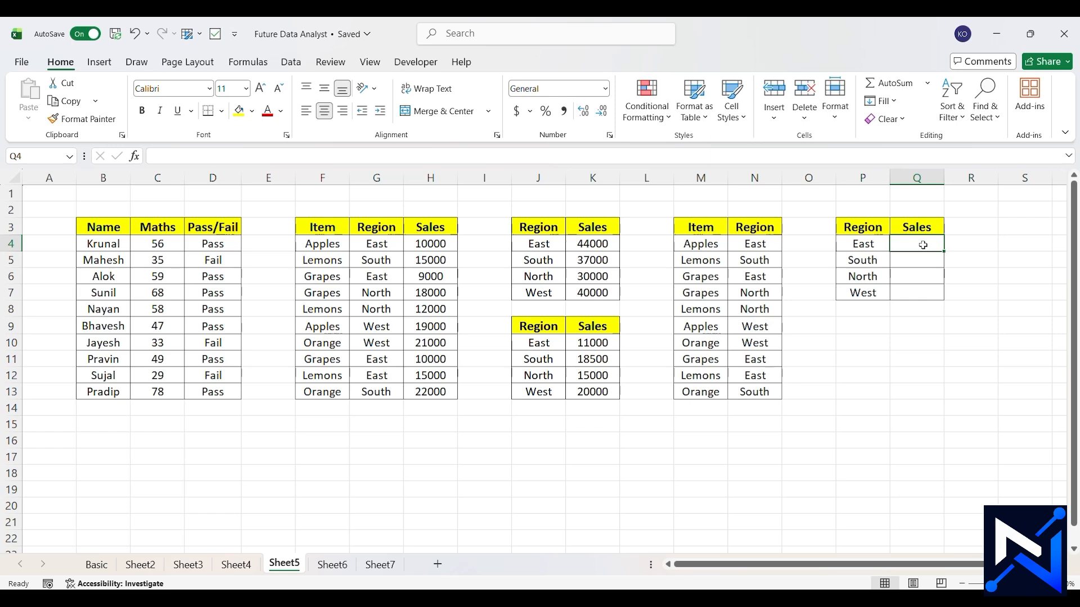
type("=count")
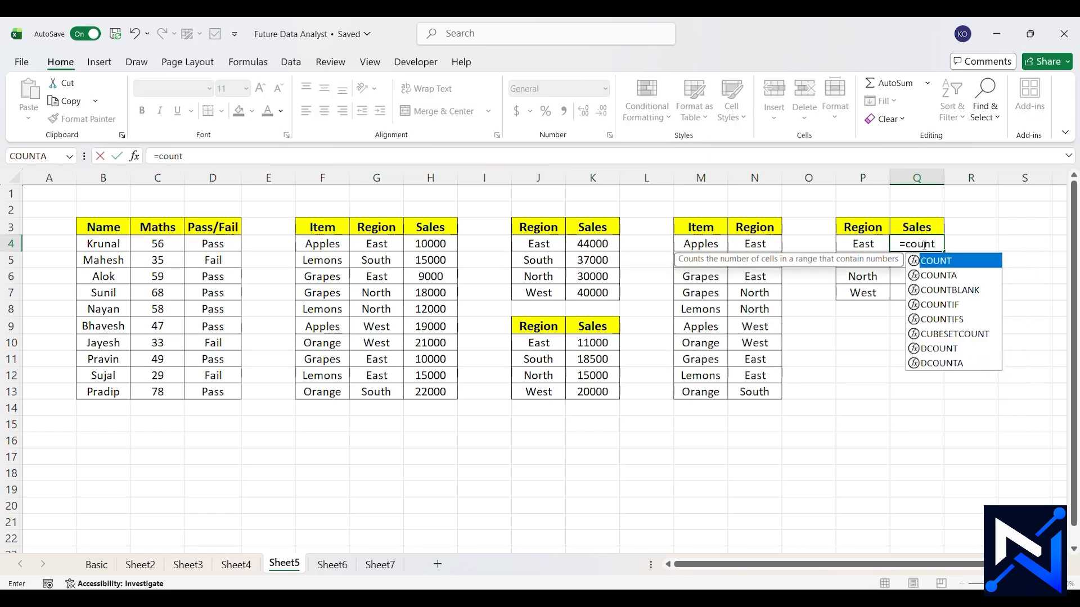
type("if")
key("Tab")
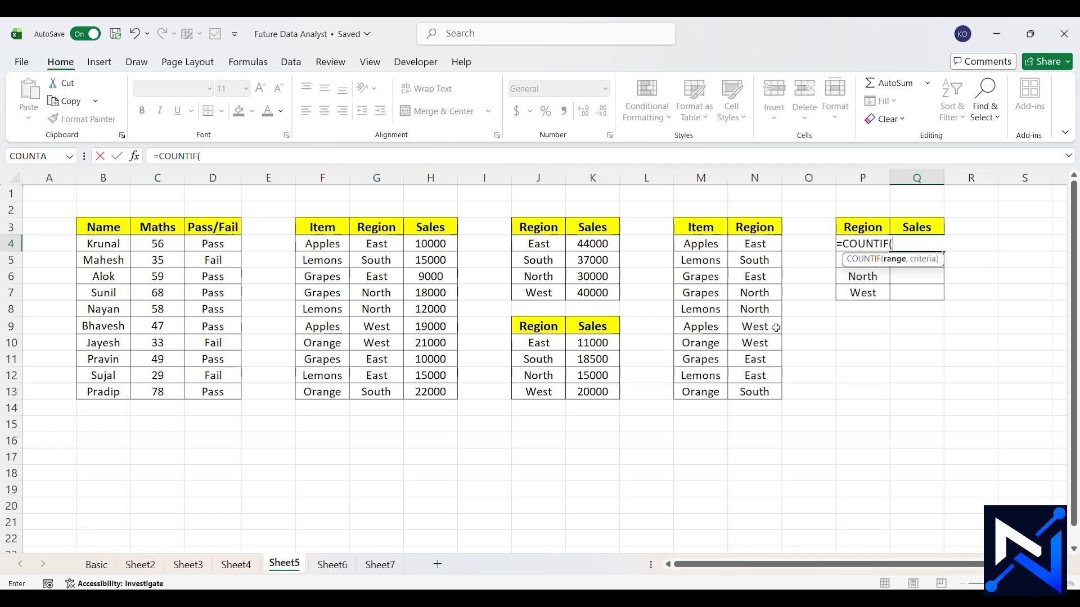
left_click_drag(745, 247, 760, 392)
type(",")
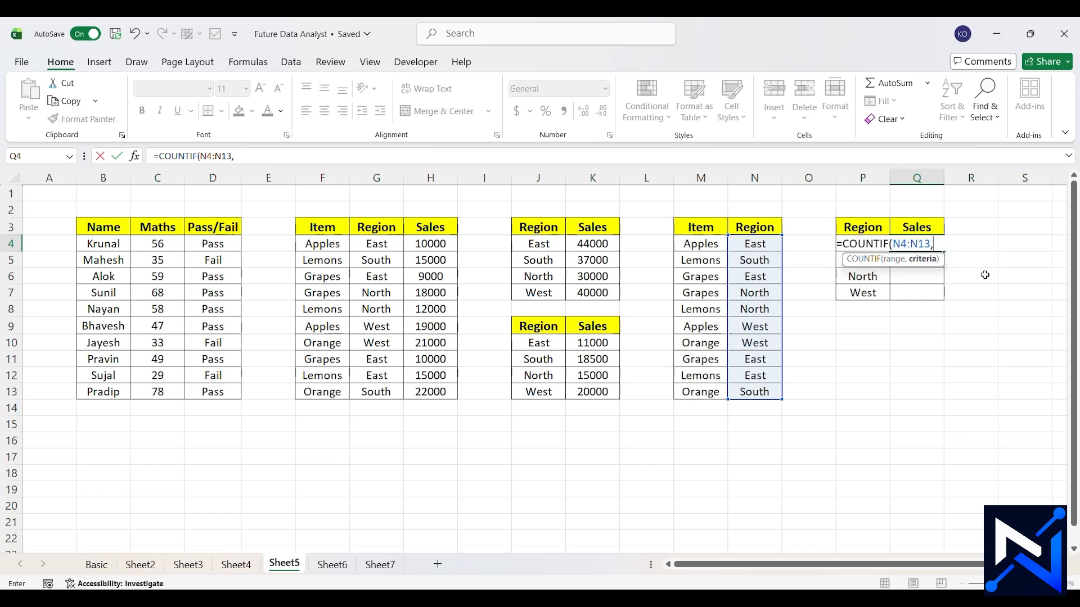
left_click(861, 242)
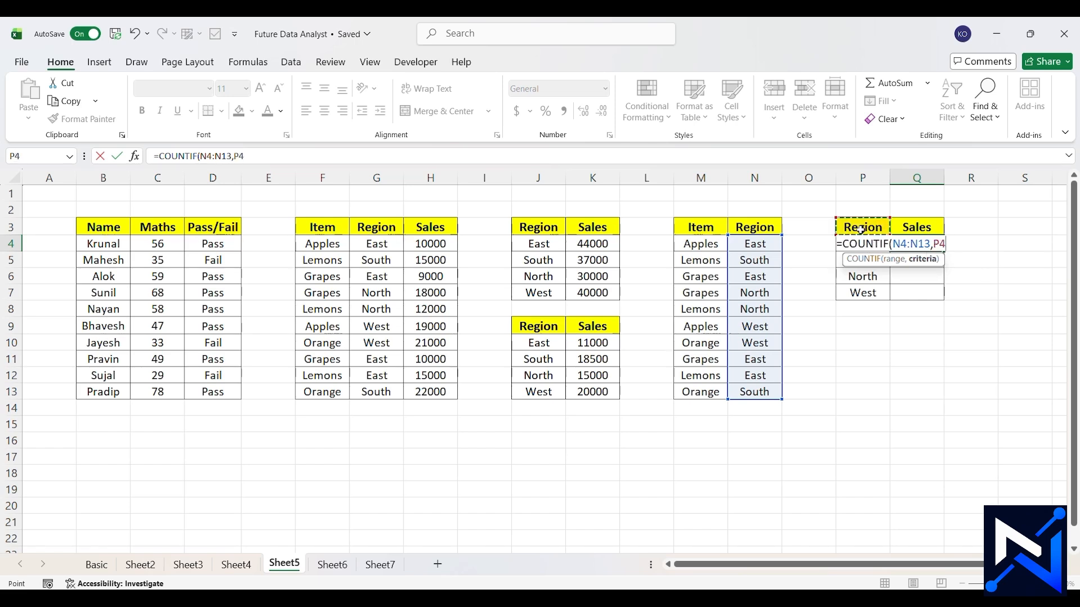
type(")")
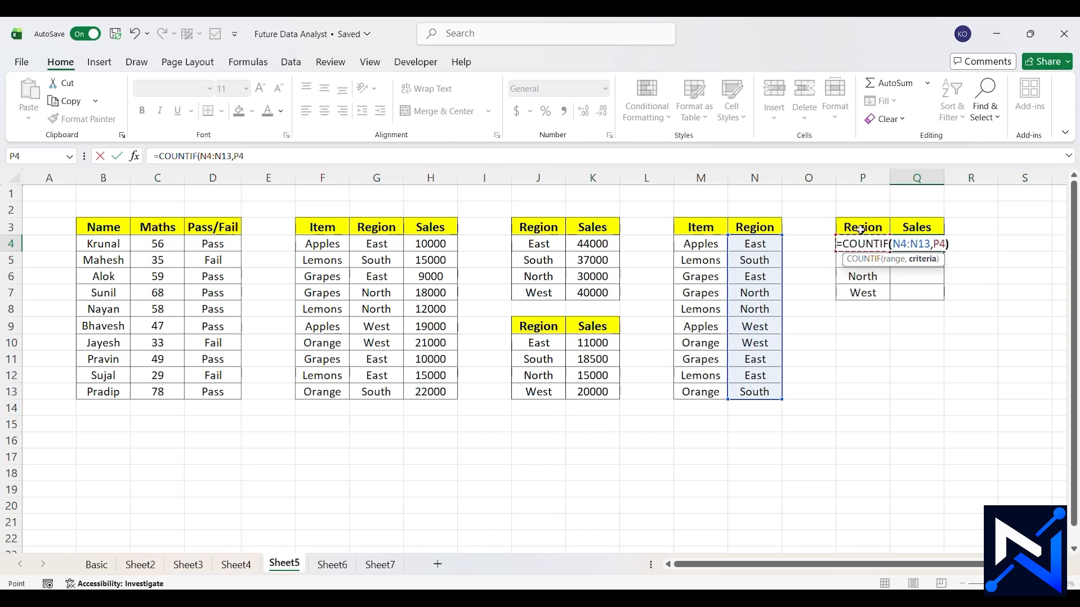
key("Return")
left_click(875, 239)
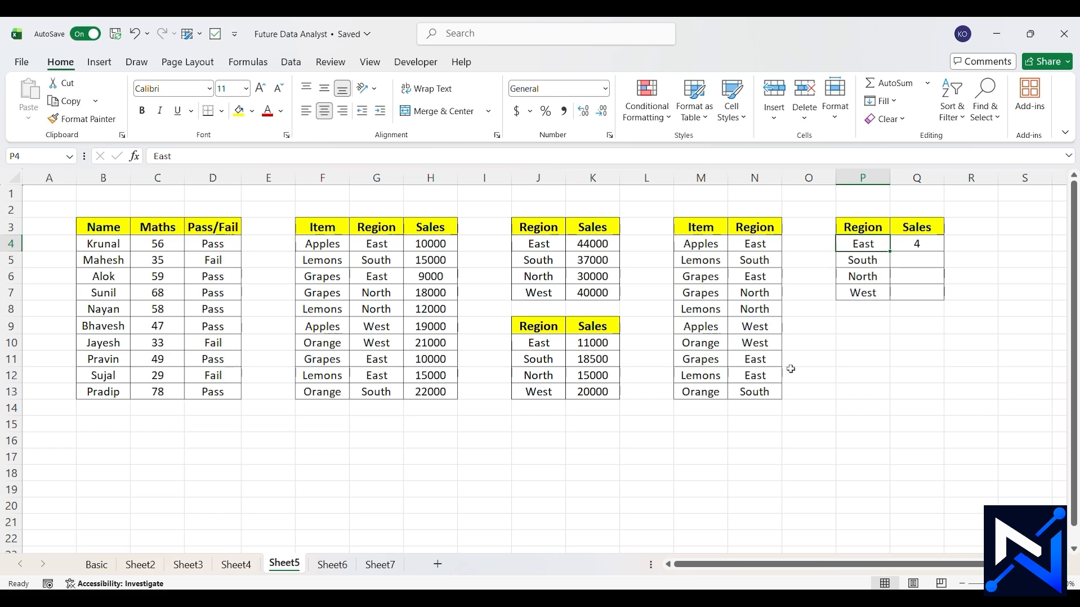
Fill the COUNTIF formula down from Q4 through Q7 and check the references in Q5
left_click_drag(913, 244, 917, 289)
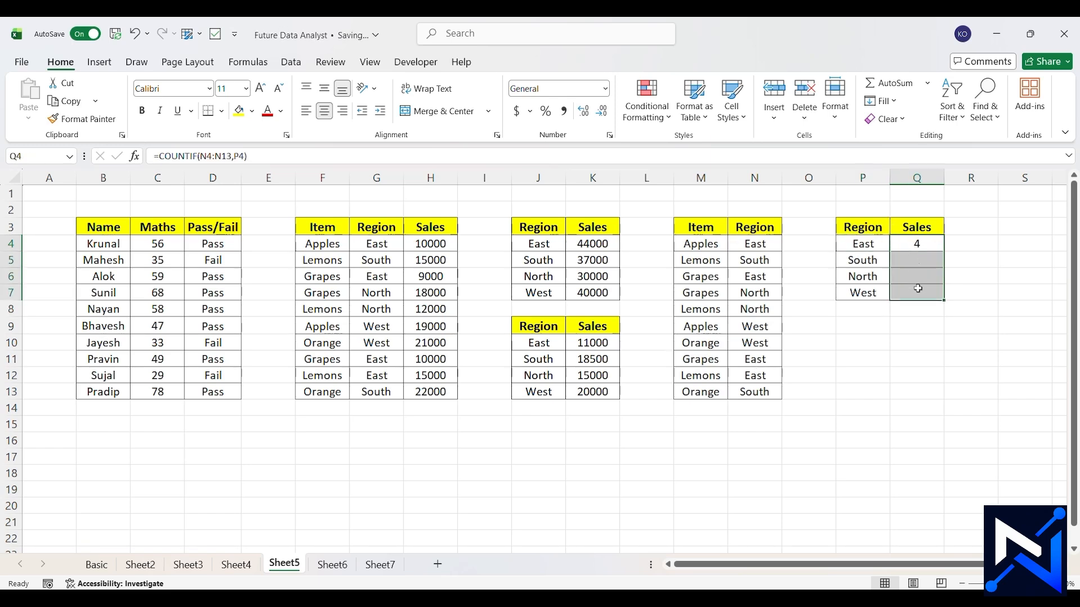
key("ctrl+d")
left_click(900, 259)
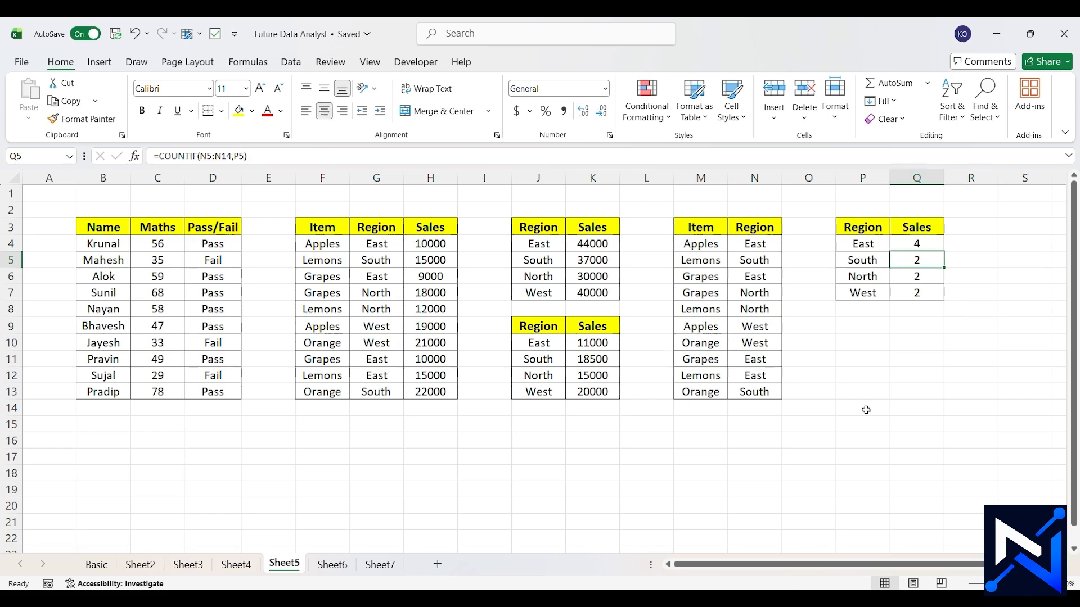
On Sheet6, start an IFS formula in C4 whose first condition, B4>90, returns "Fast"
left_click(333, 565)
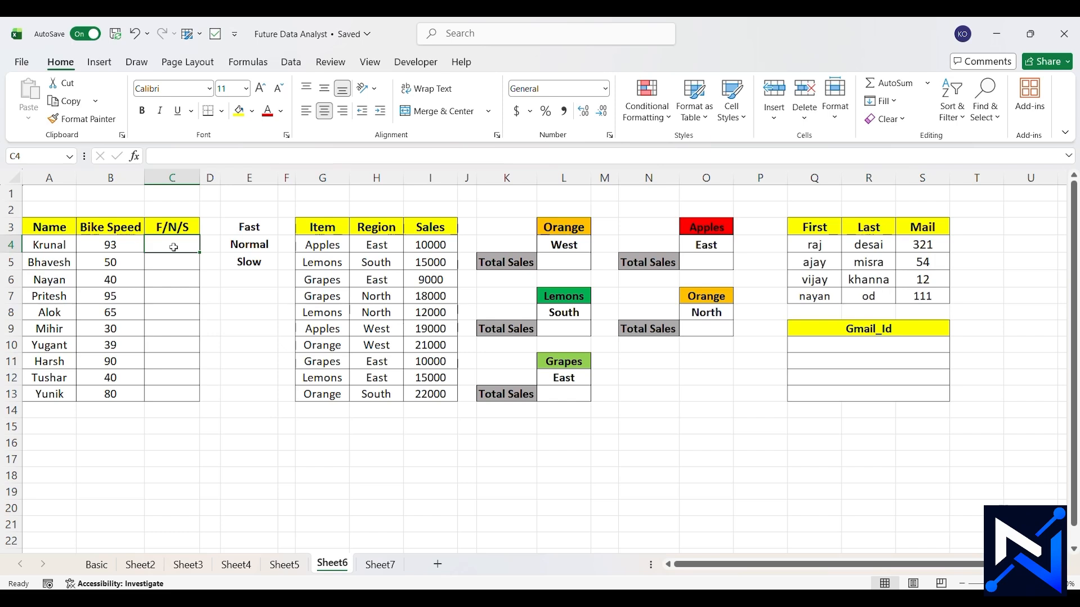
type("=ifs")
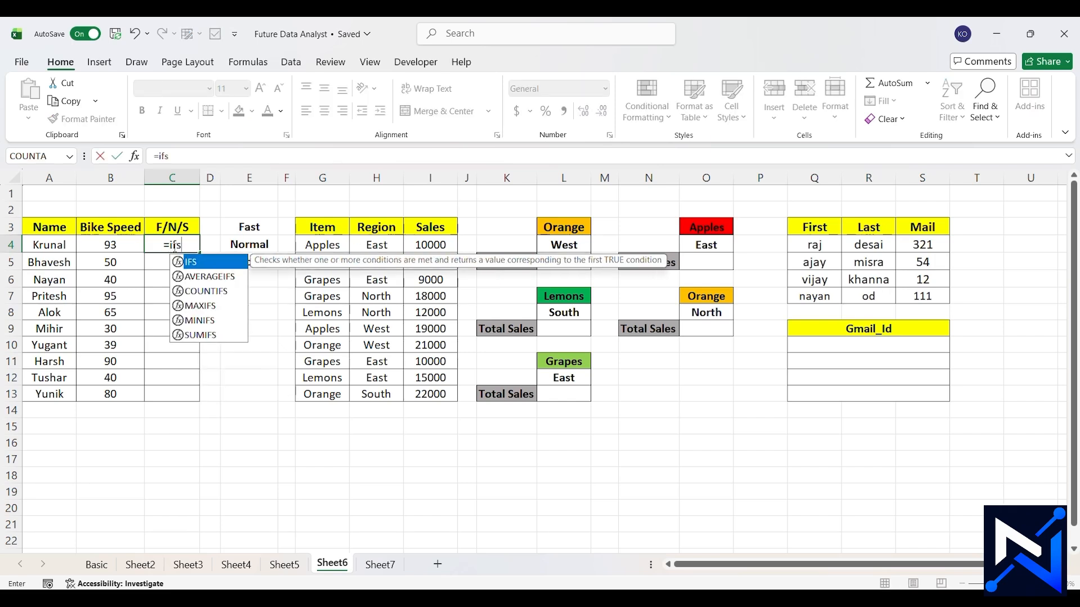
key("Tab")
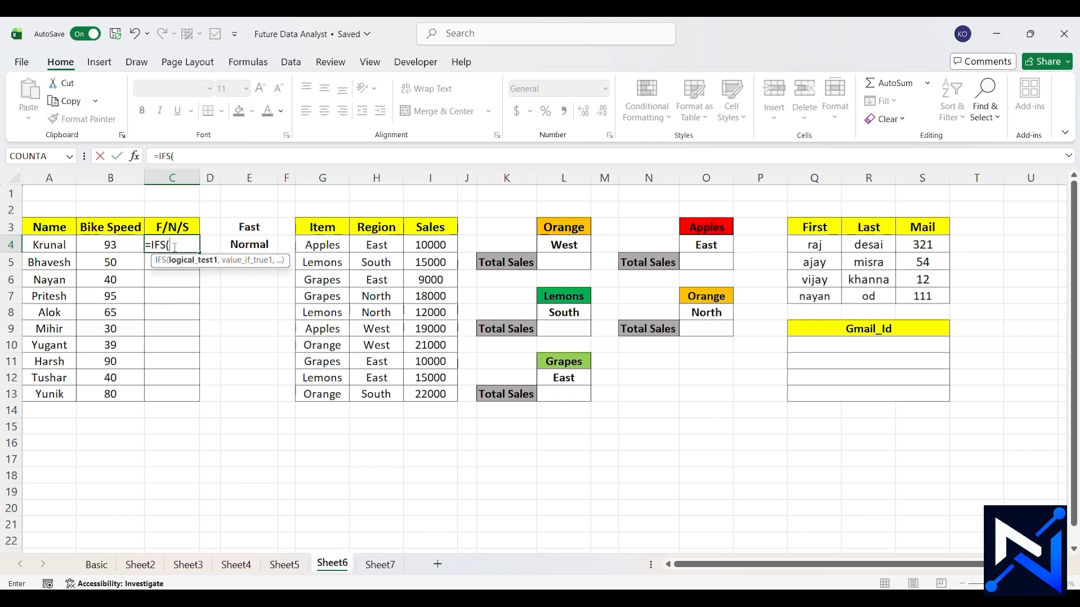
left_click(99, 245)
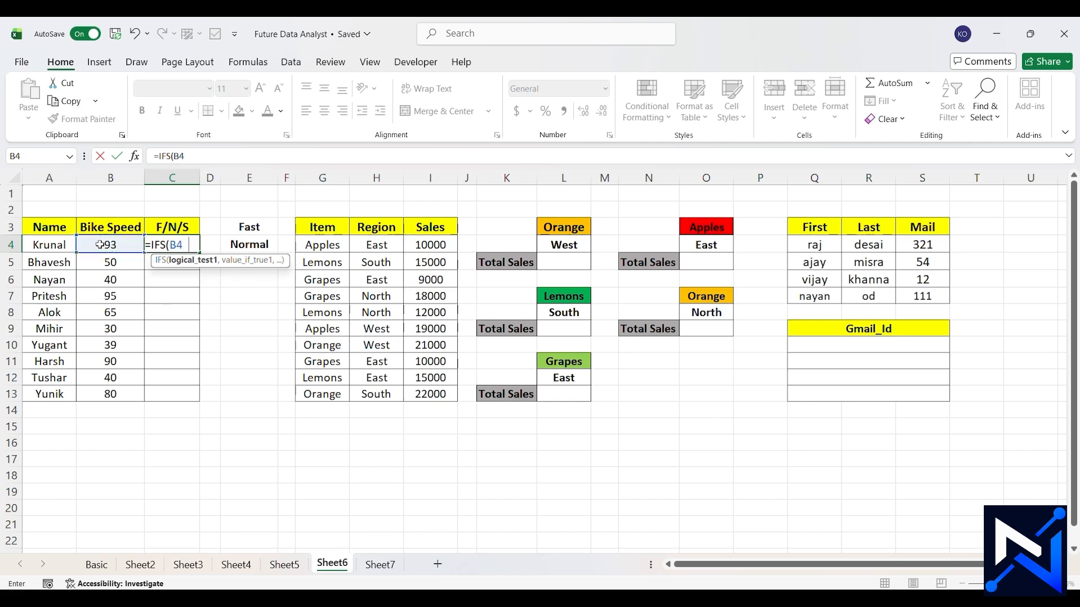
type(">90")
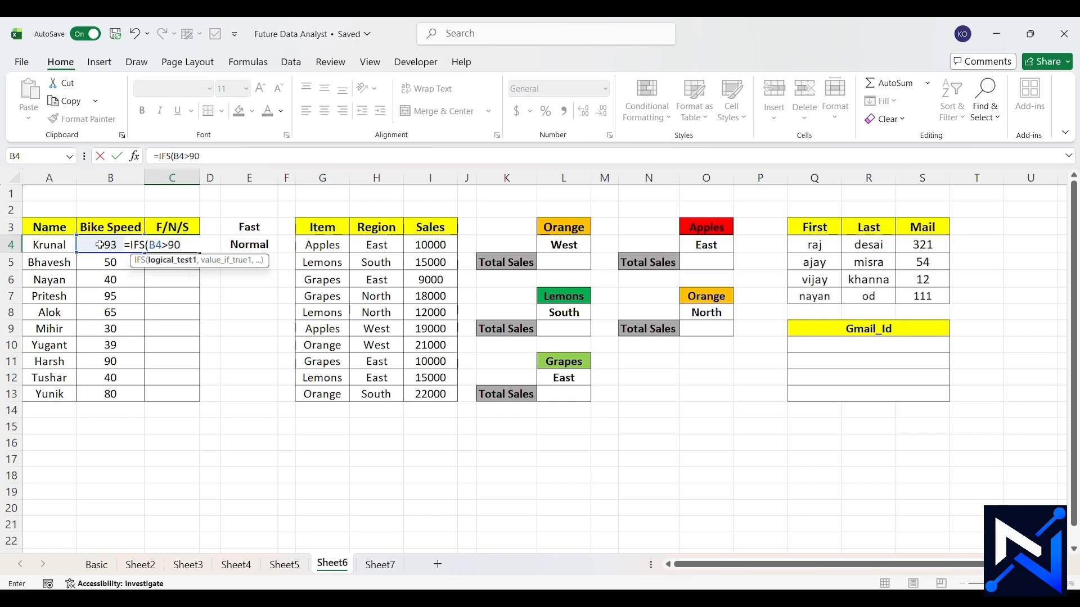
type(",\"")
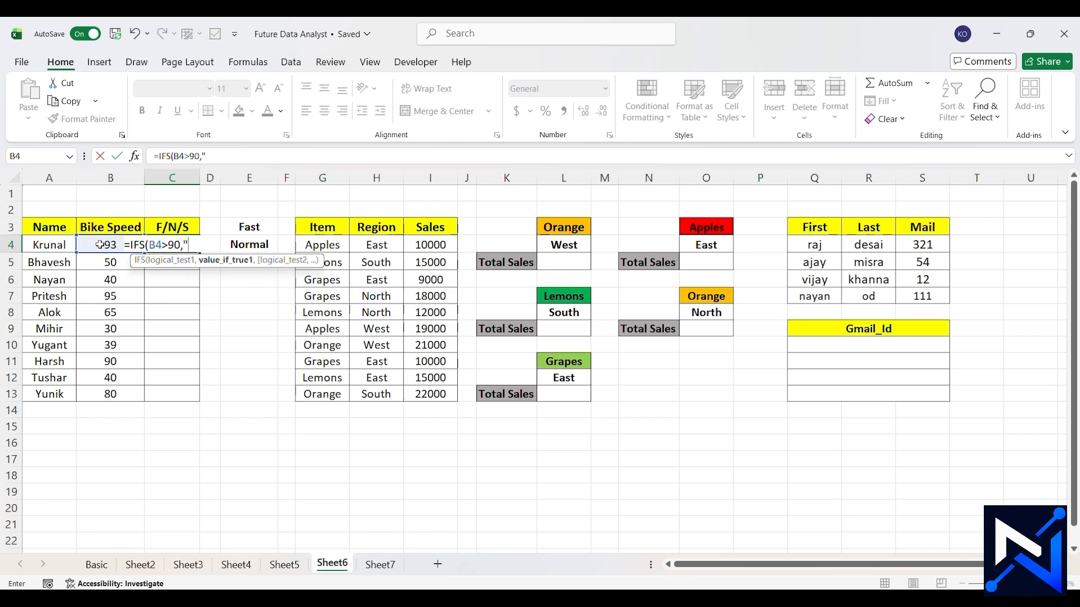
type("Fast\",")
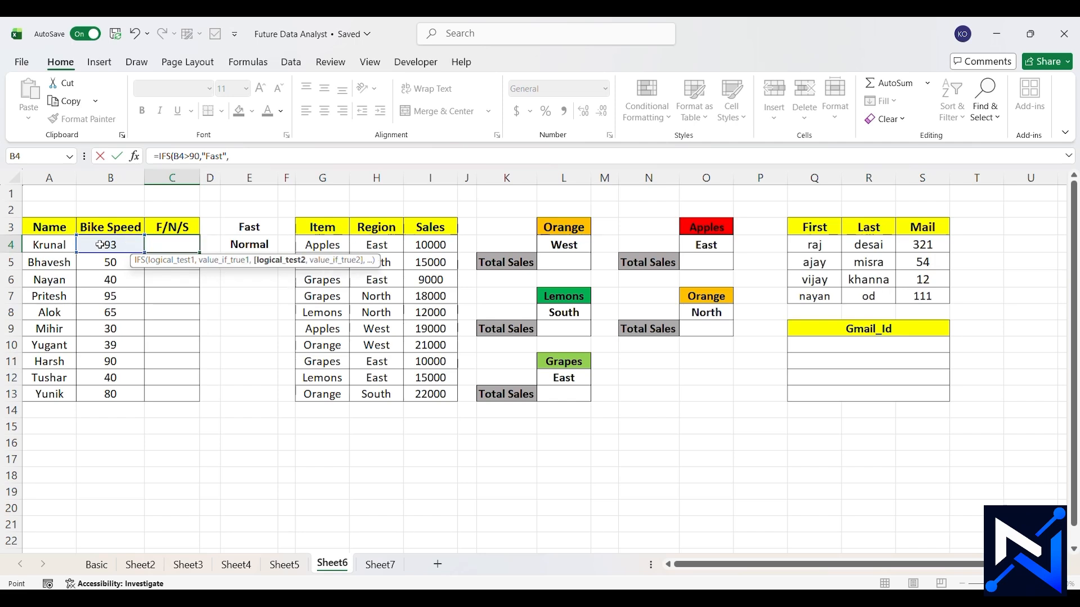
Add a second condition to the IFS formula in C4 so that B4>50 returns "Noramal"
left_click(100, 244)
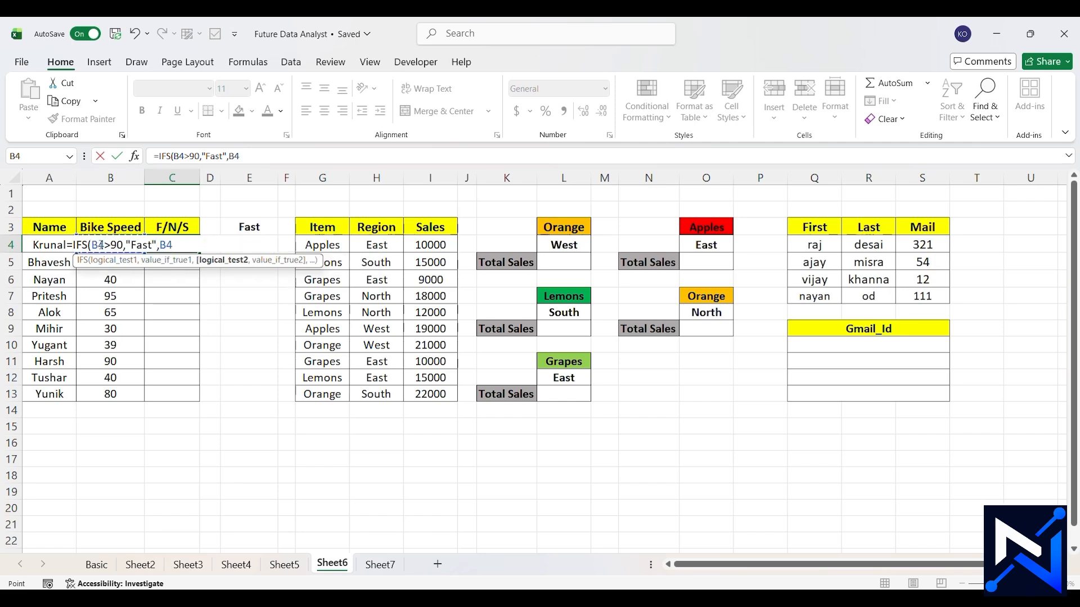
type(">50,")
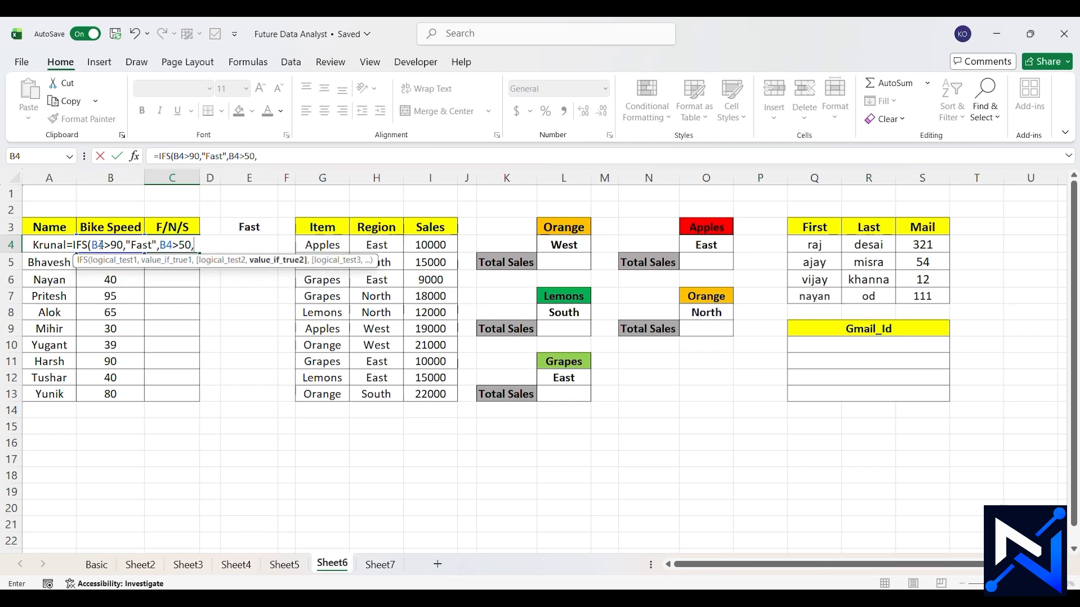
type("\"")
type("N")
type("oramal")
type("\"")
type(",")
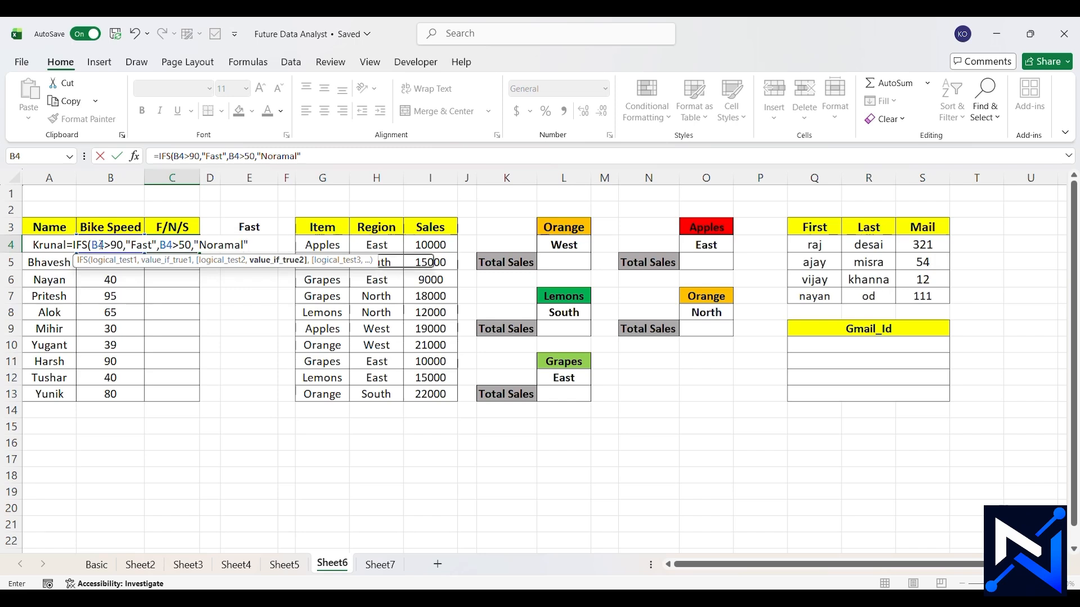
Add the third condition, B4<=50 returning "Slow", and complete the IFS formula in C4
left_click(98, 228)
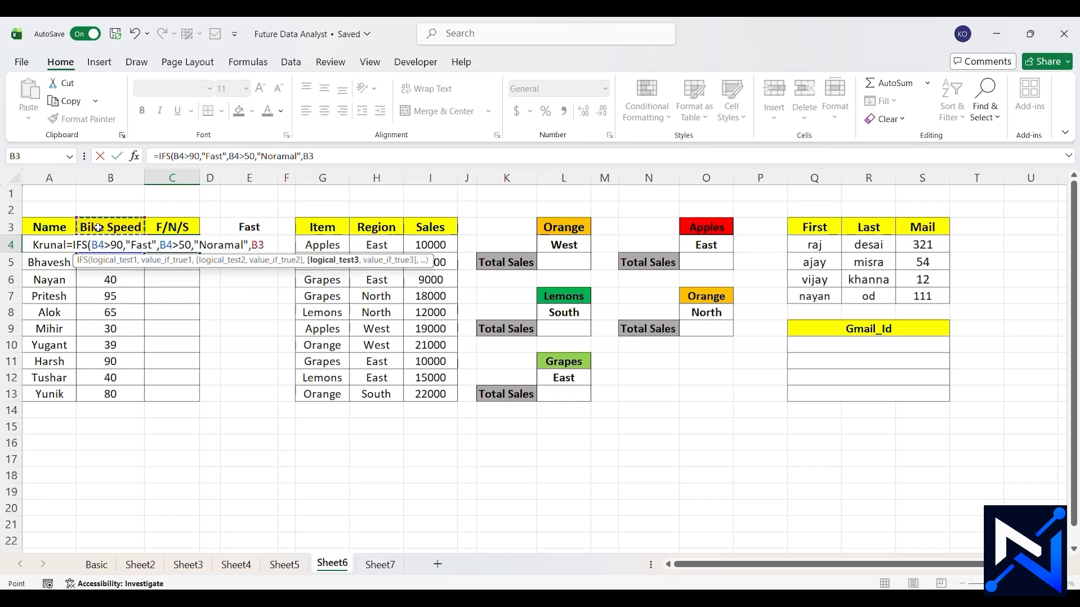
key("Down")
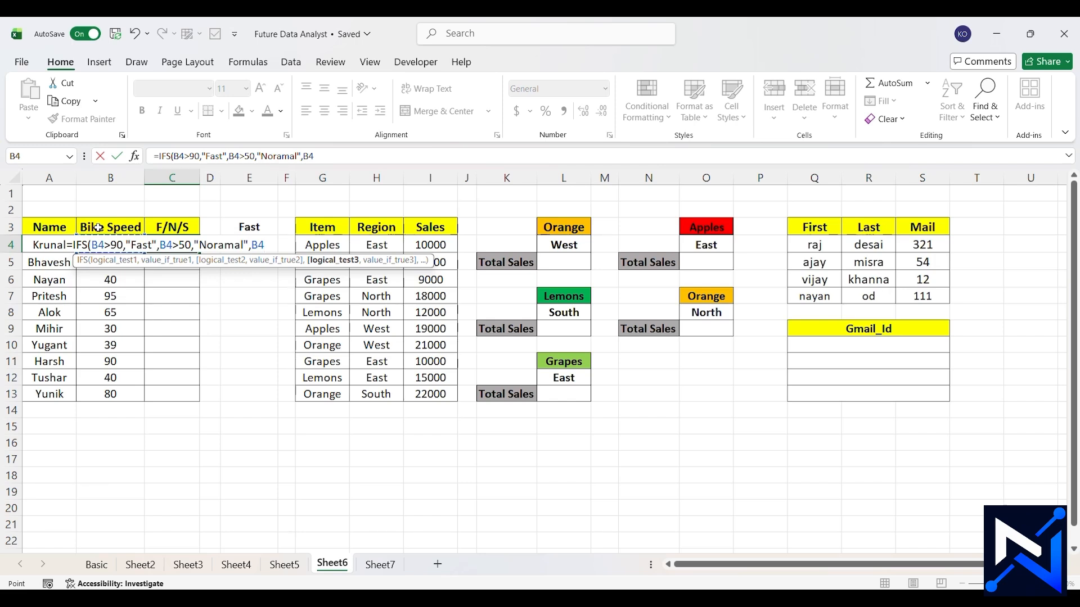
type("<=50")
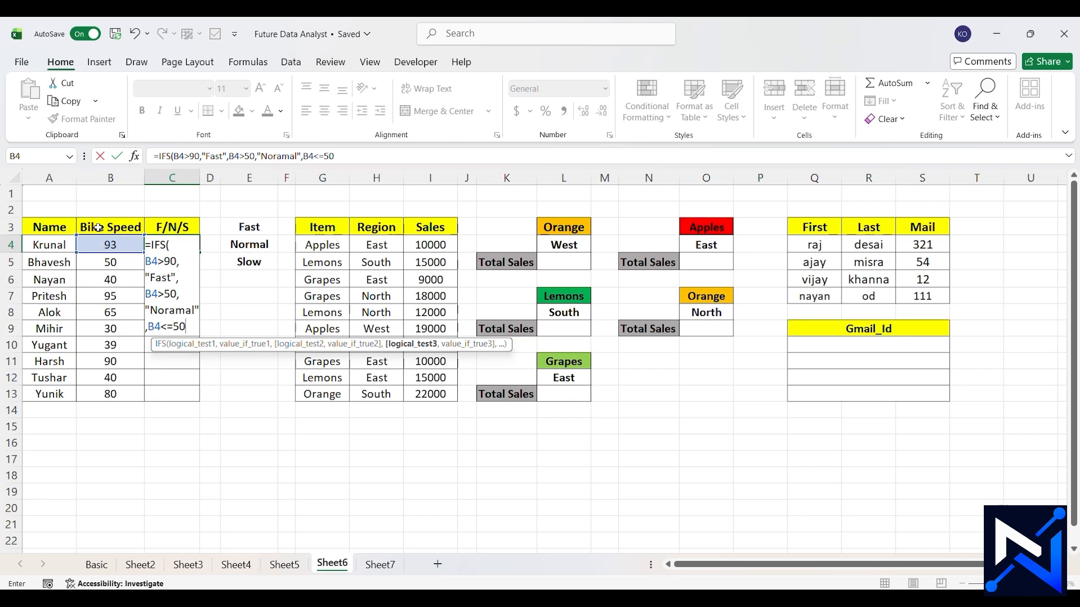
type(",")
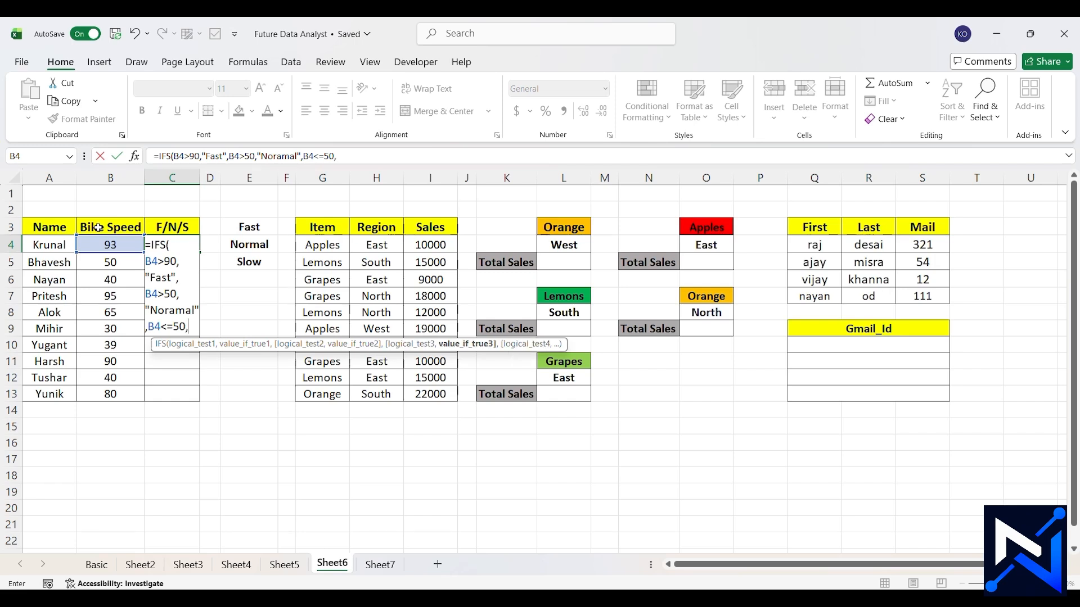
type("\"Slow")
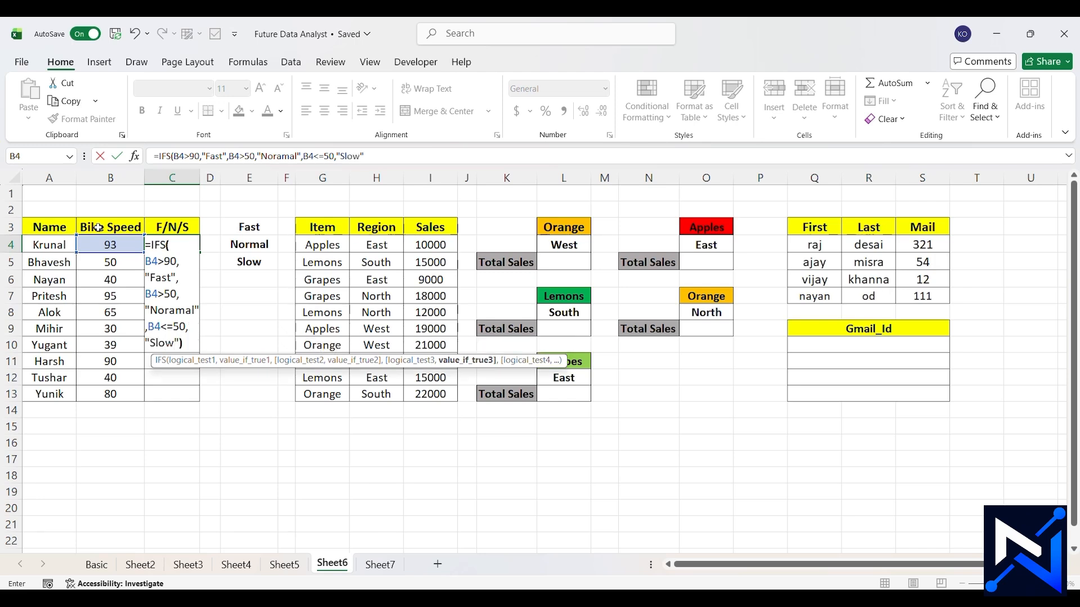
type("\")")
key("Return")
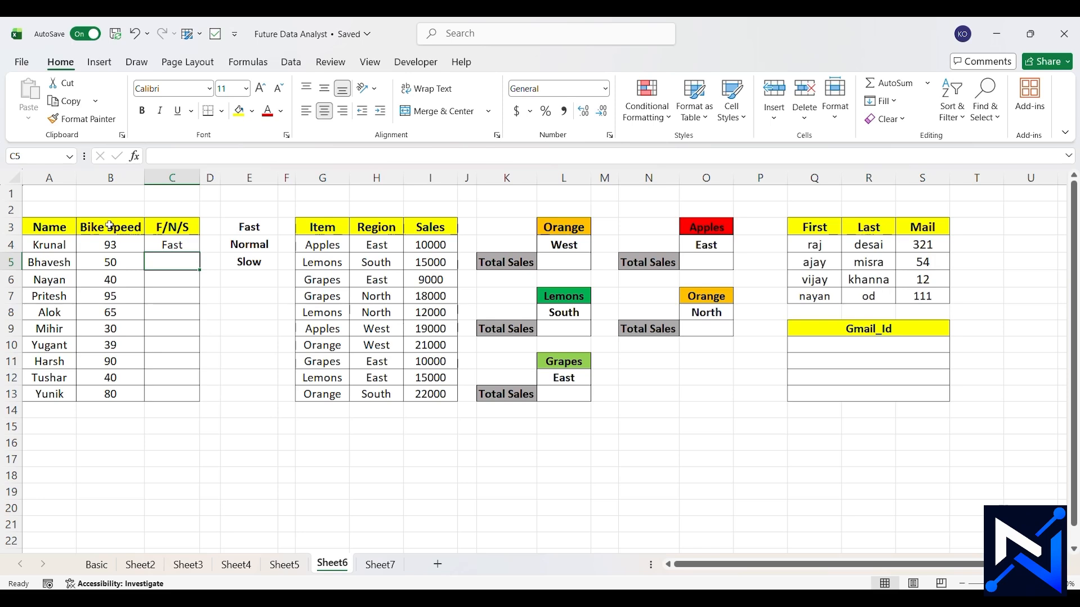
Fill the IFS formula down from C4 through C13 and compare C5 with the bike speed in B5
left_click(121, 244)
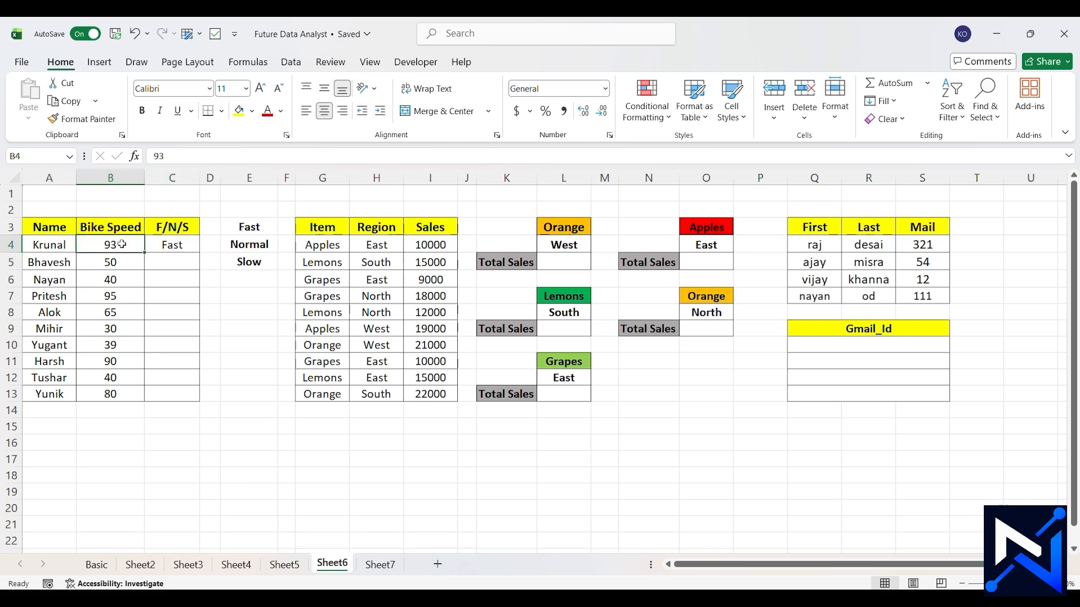
left_click_drag(171, 246, 187, 400)
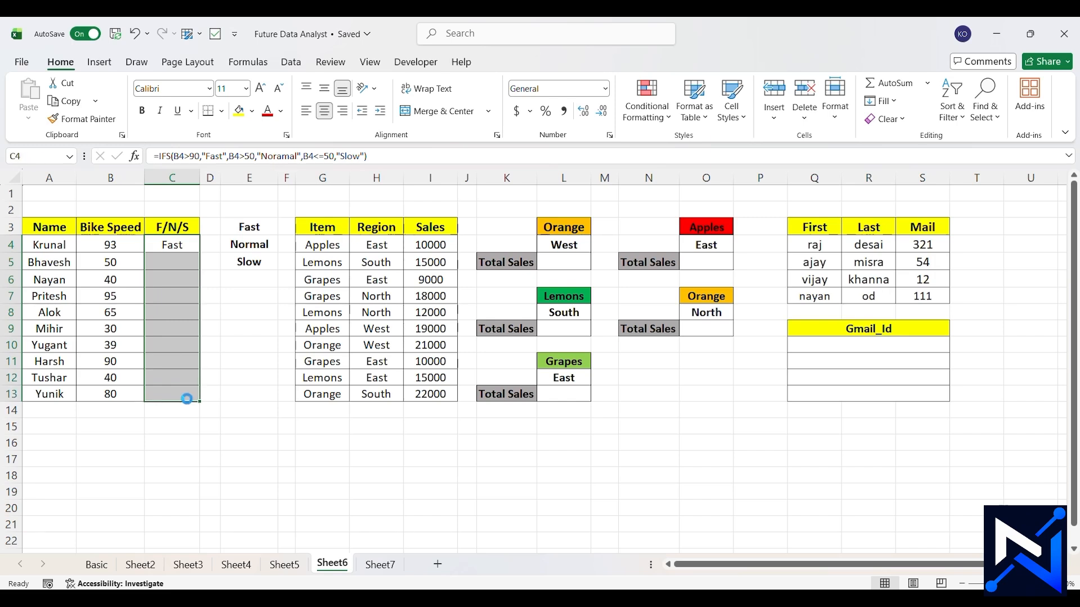
key("ctrl+d")
left_click(175, 266)
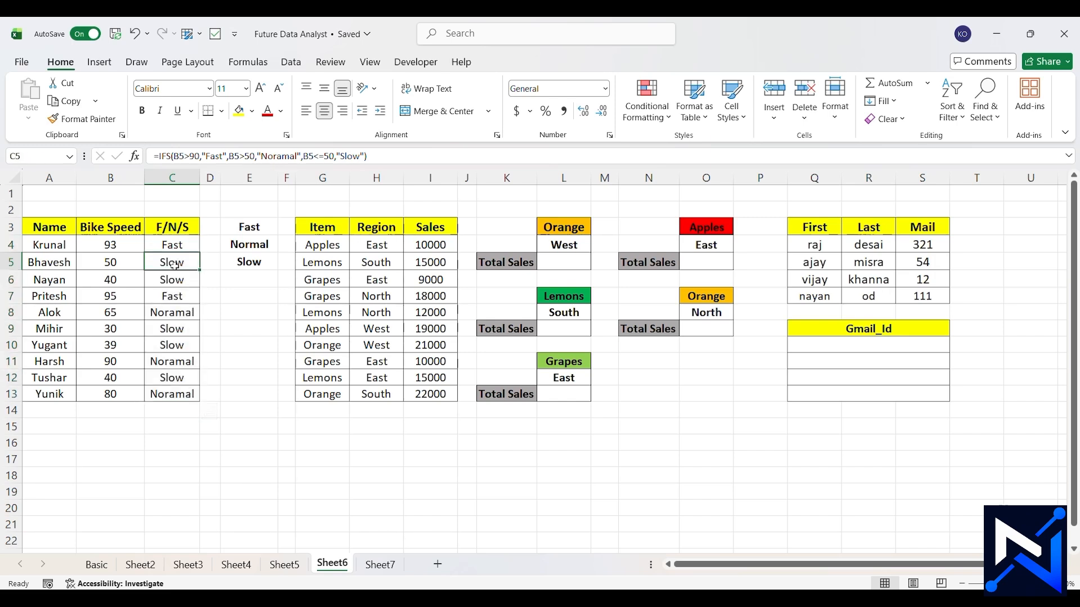
left_click(114, 265)
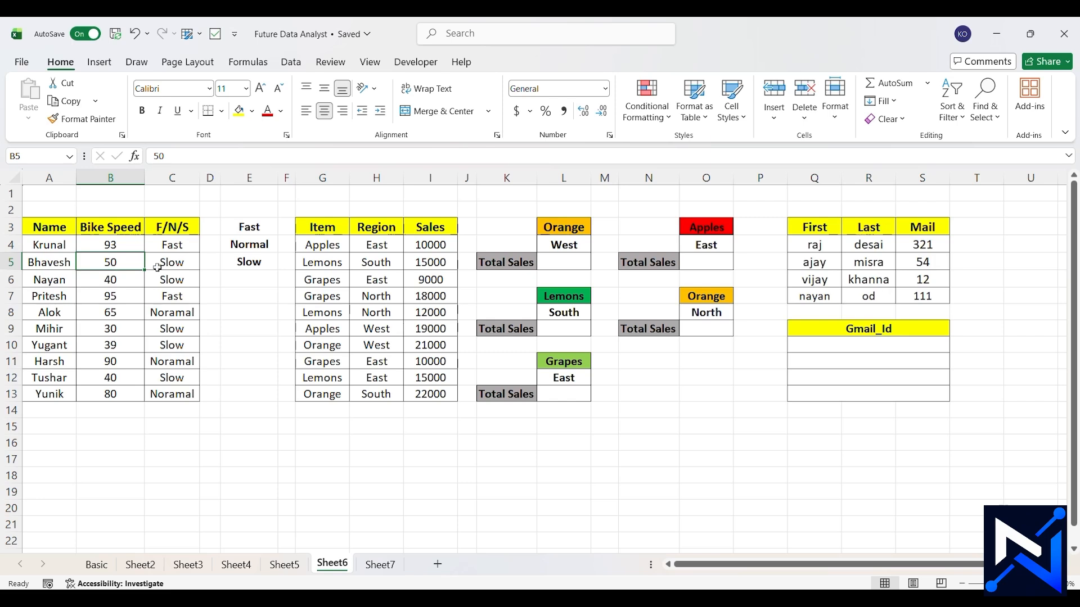
Correct the second result text of the IFS formula in C4 to "Normal"
left_click(180, 246)
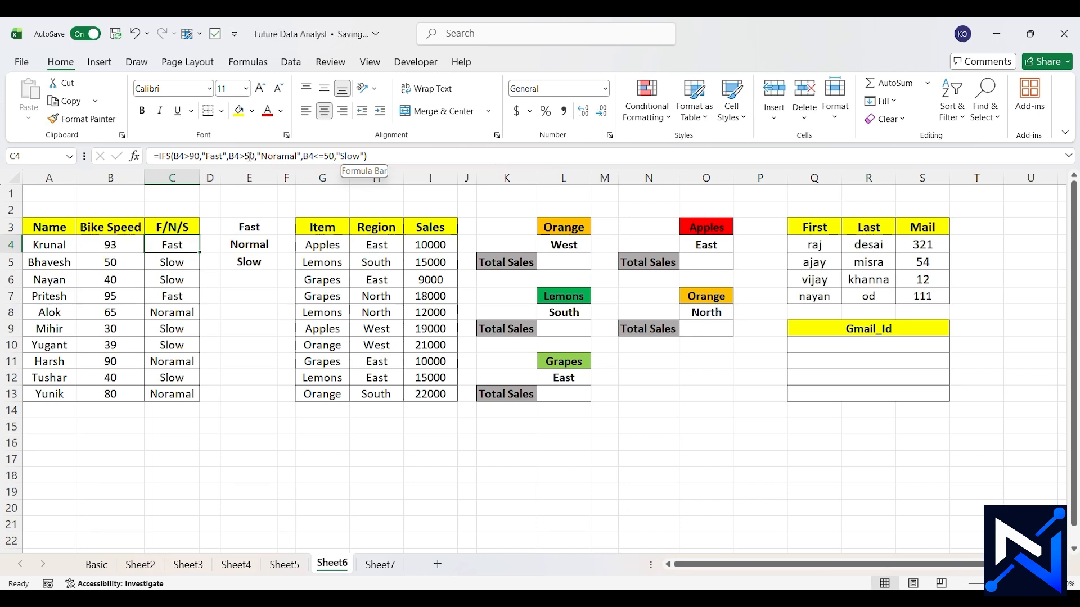
left_click(283, 156)
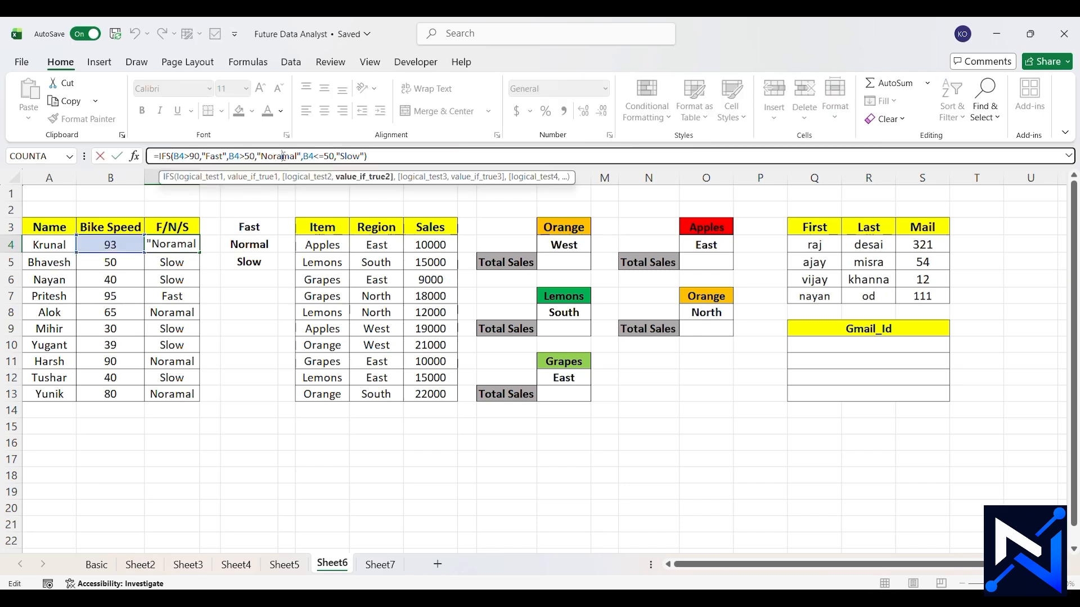
key("Tab")
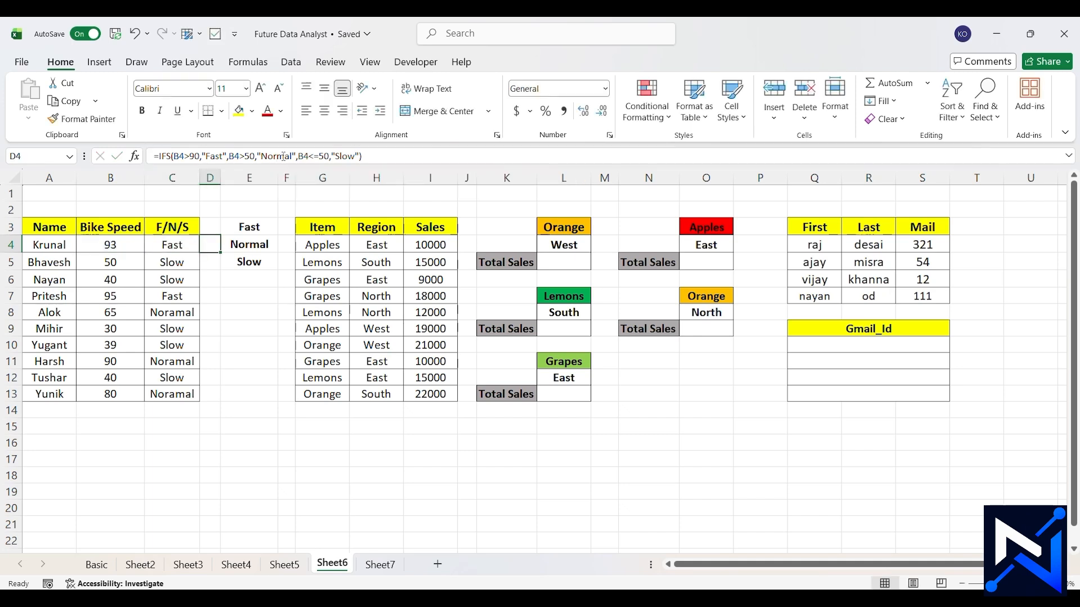
Fill the corrected IFS formula down from C4 through C13 and check the formula in C8
left_click_drag(174, 246, 178, 425)
key("shift+Up")
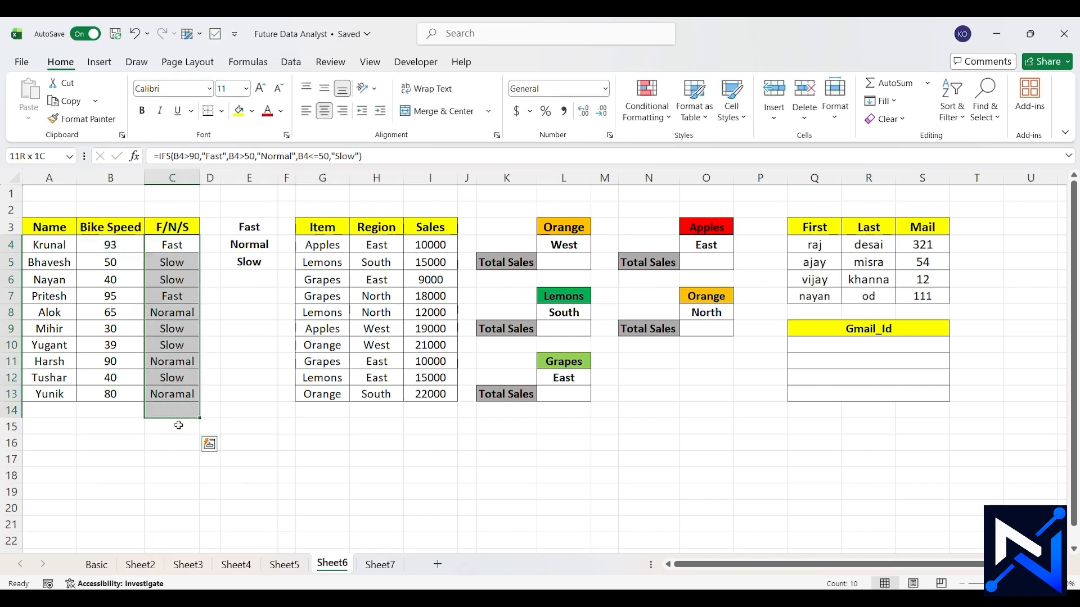
key("shift+Up")
key("ctrl+d")
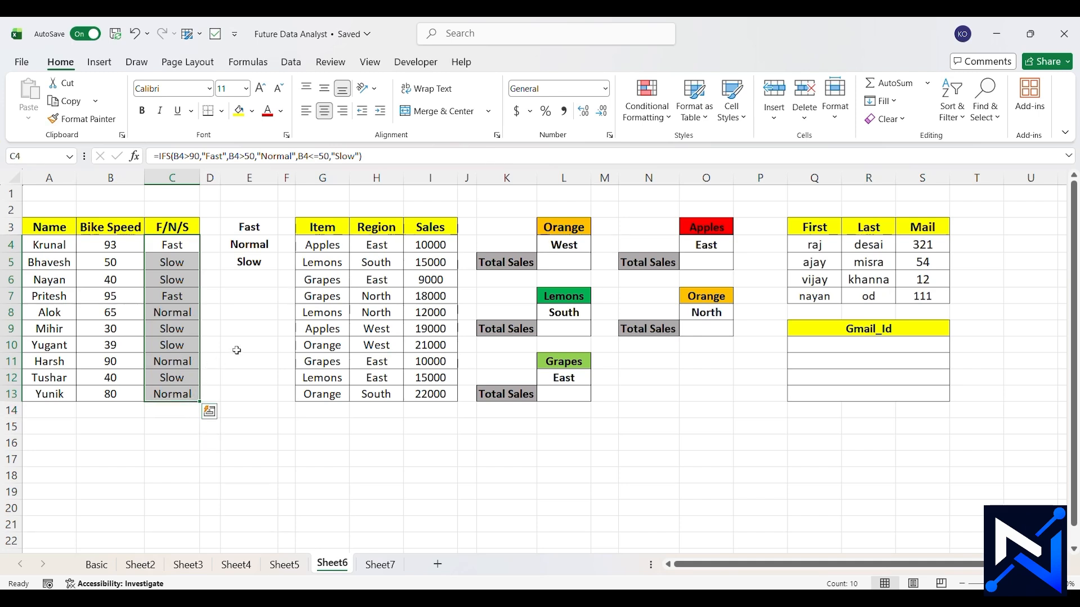
left_click(244, 346)
left_click(167, 316)
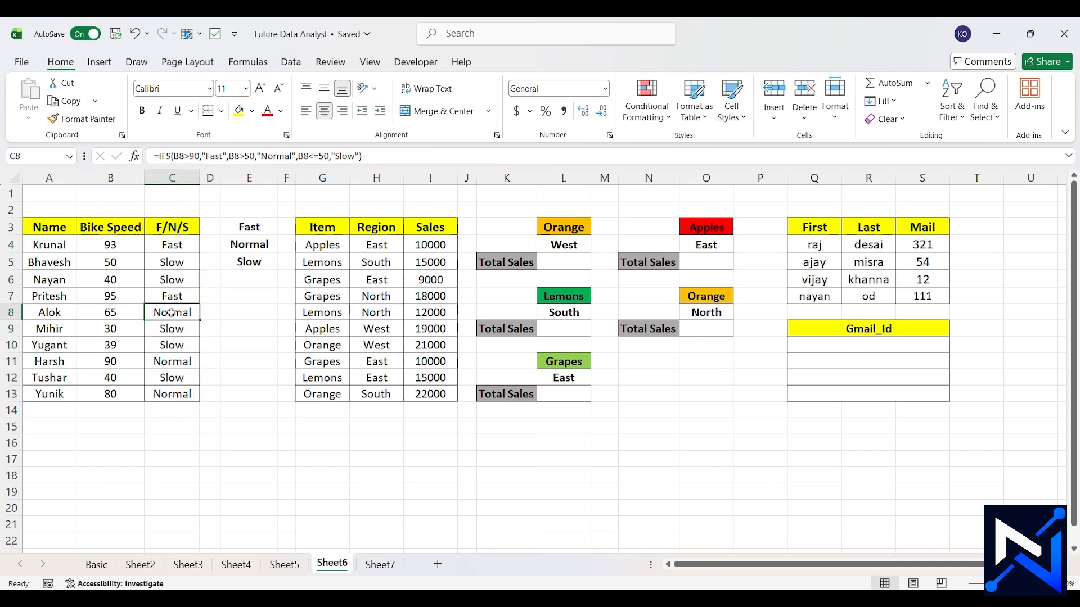
Compare the bike speed in B8 with its grade and review the IFS formula in C4
left_click(126, 316)
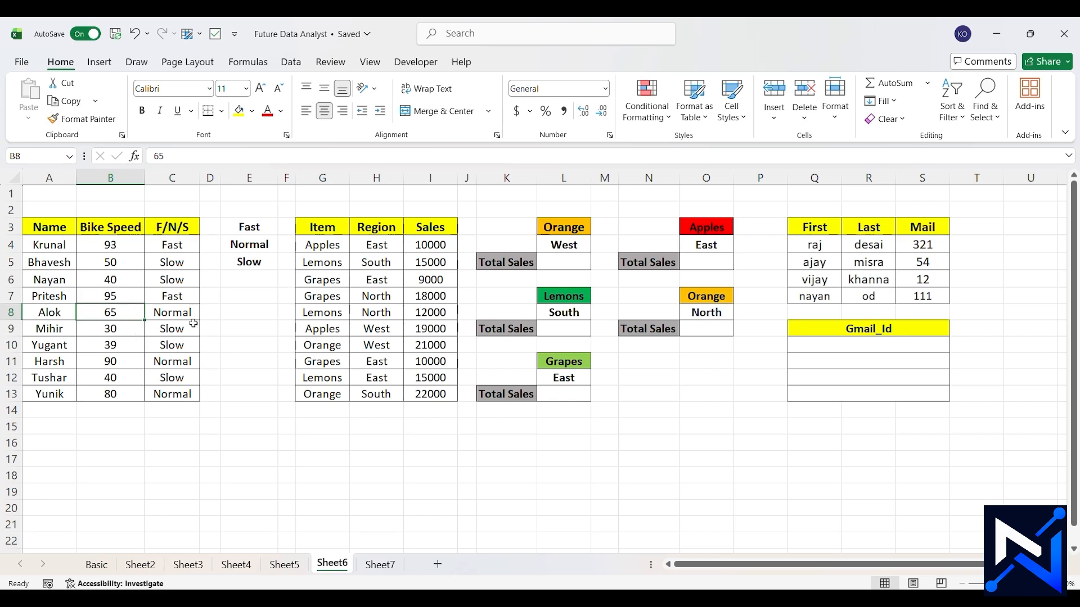
left_click(181, 247)
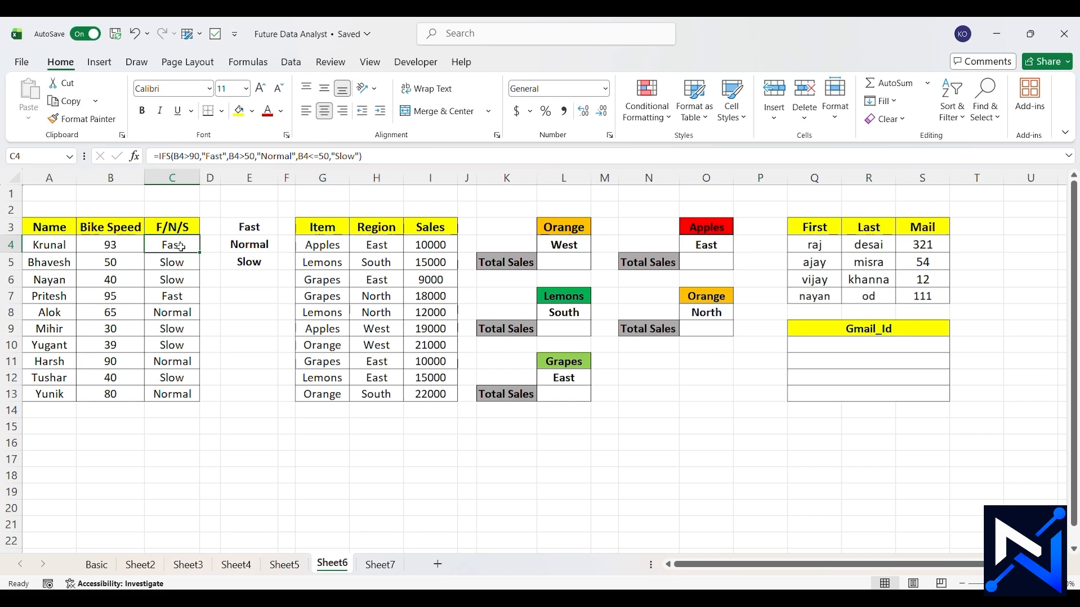
left_click(562, 263)
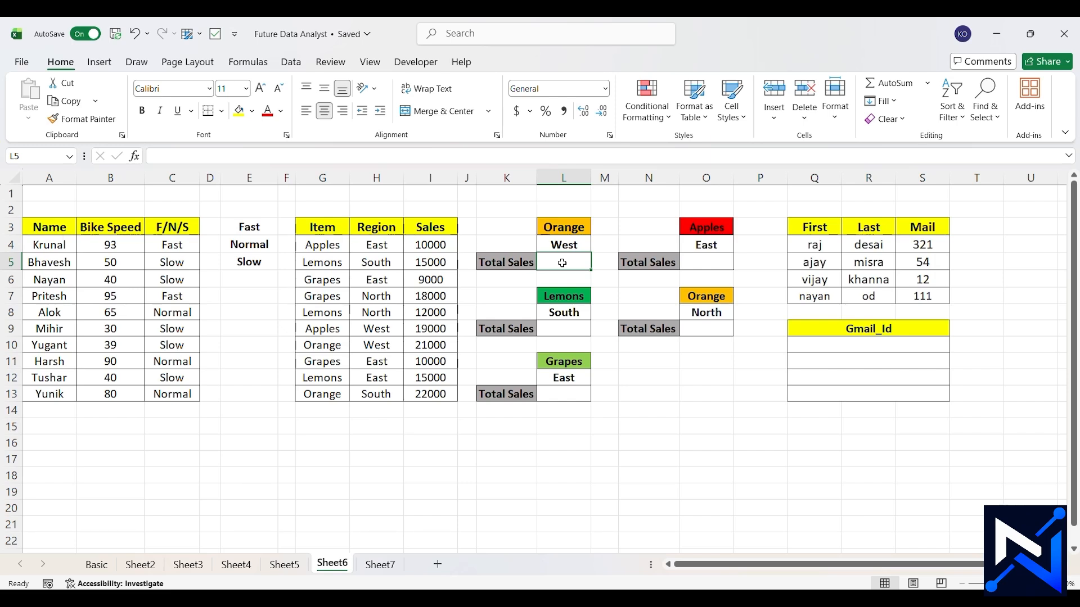
type("=s")
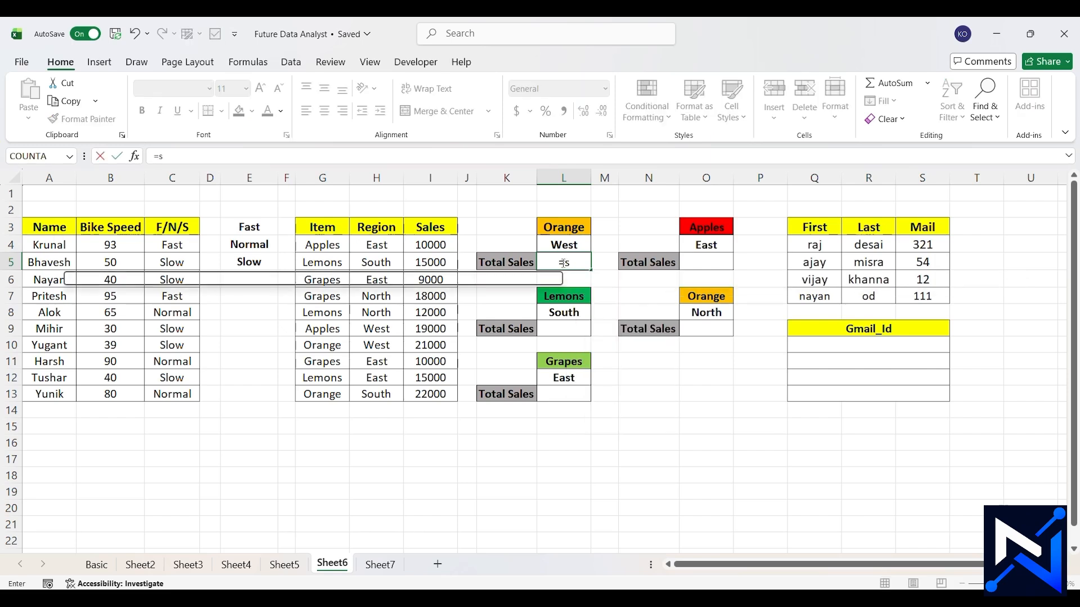
type("umifs")
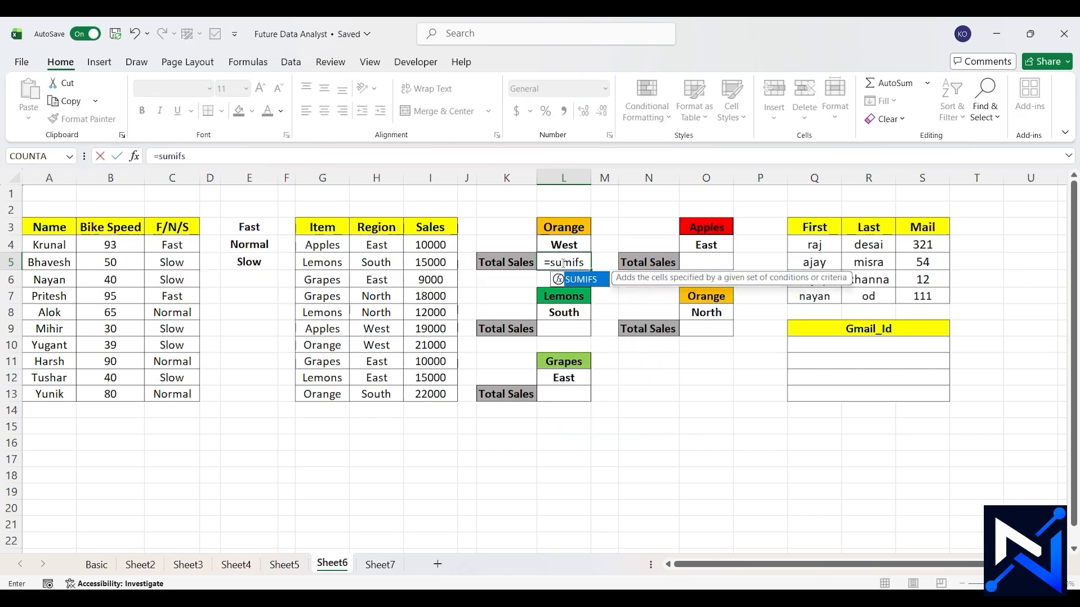
key("Tab")
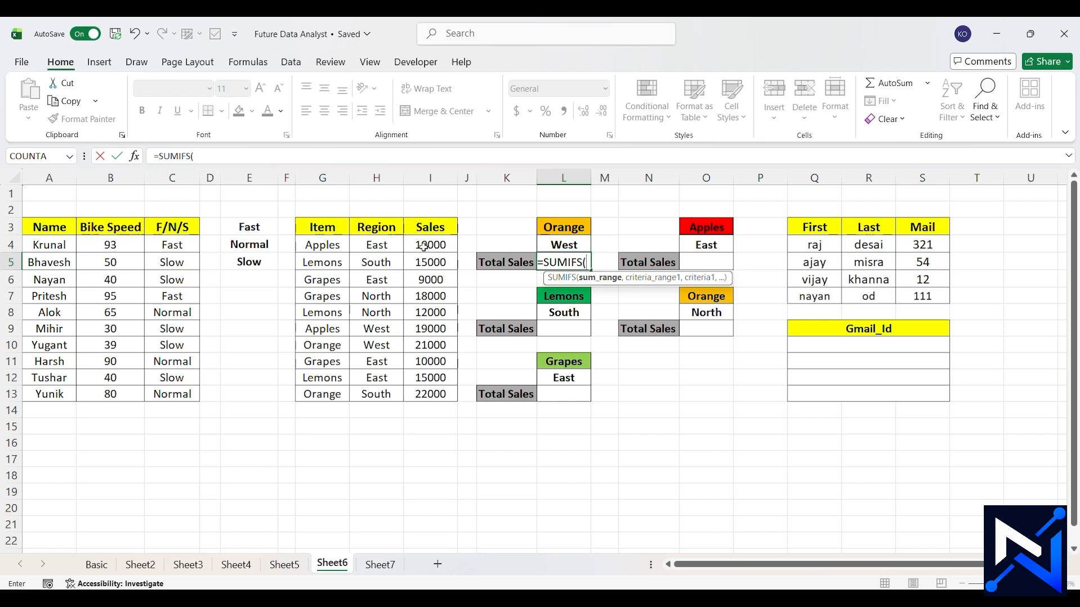
left_click_drag(378, 248, 334, 393)
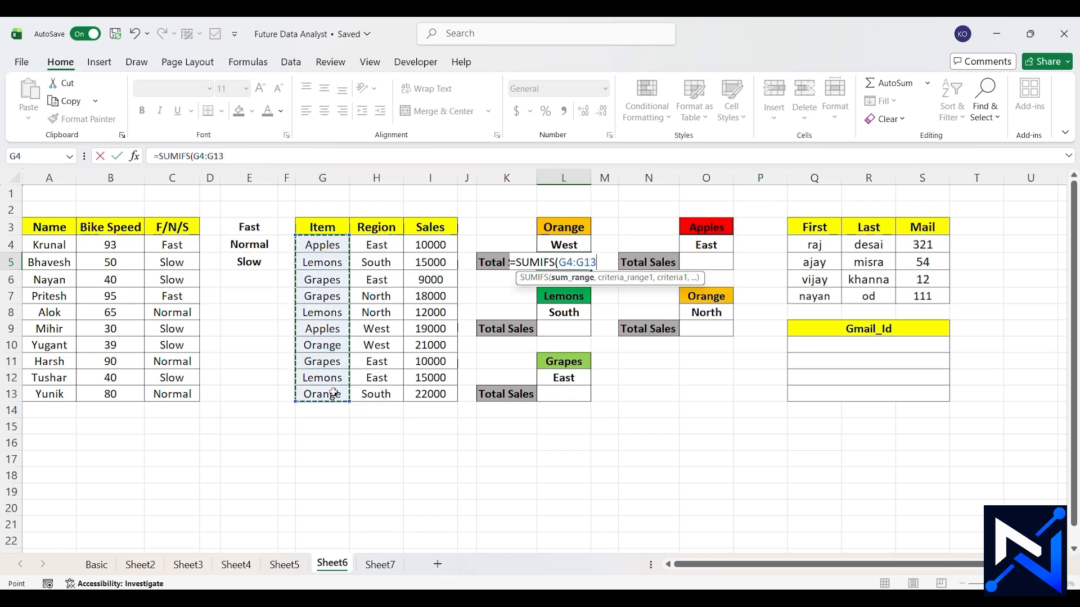
type(",")
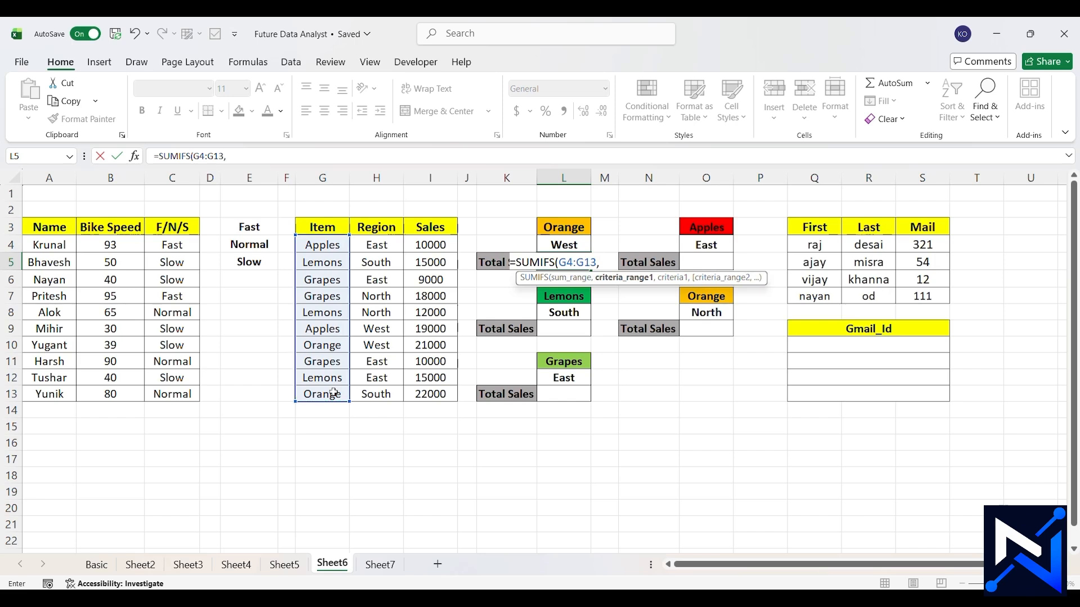
left_click(573, 227)
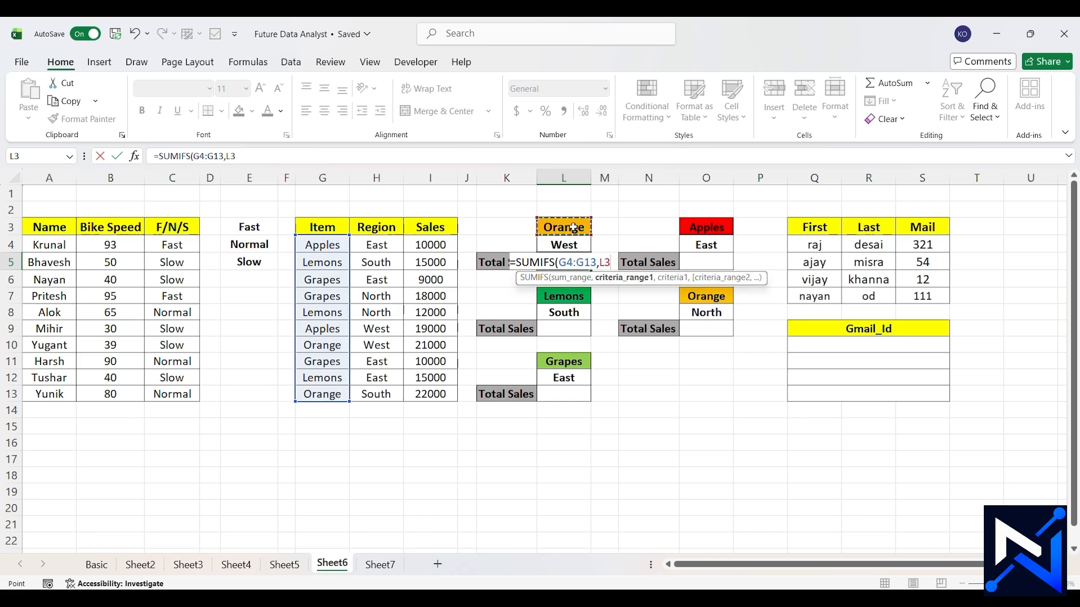
type(",")
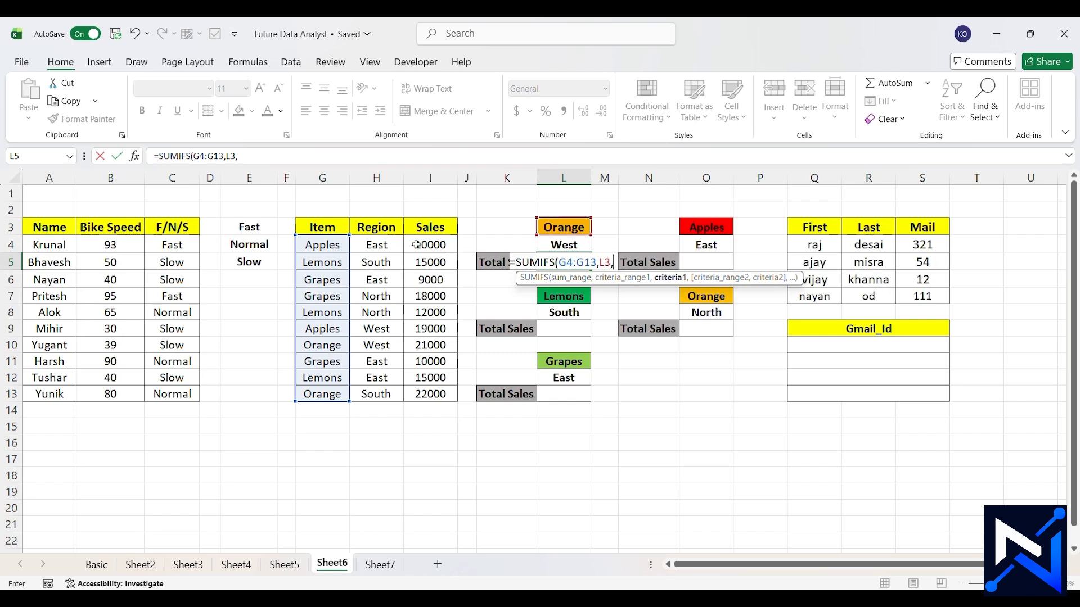
left_click_drag(392, 243, 392, 394)
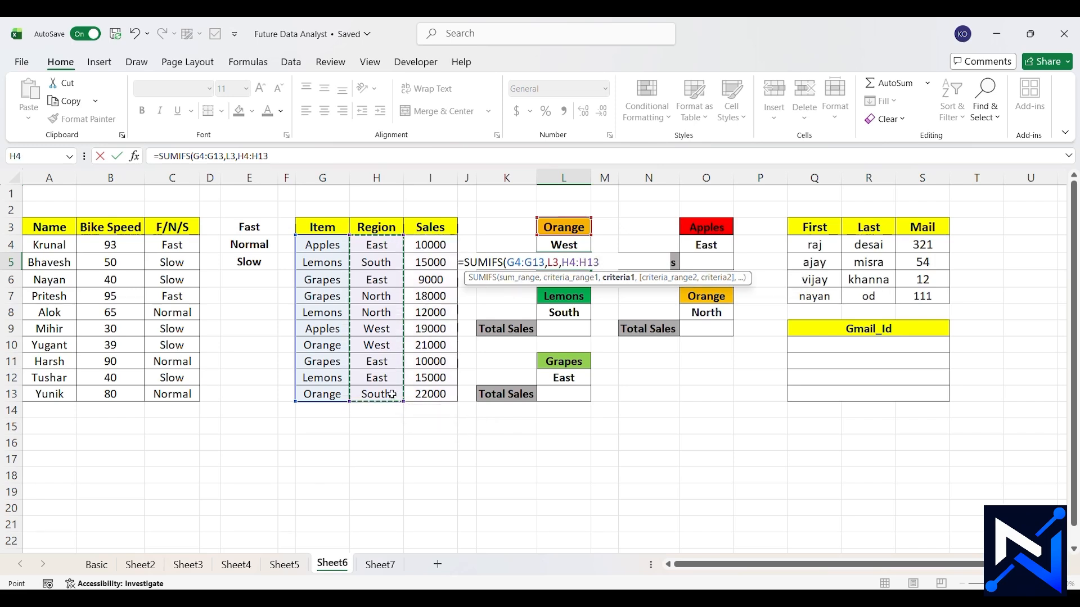
type(",")
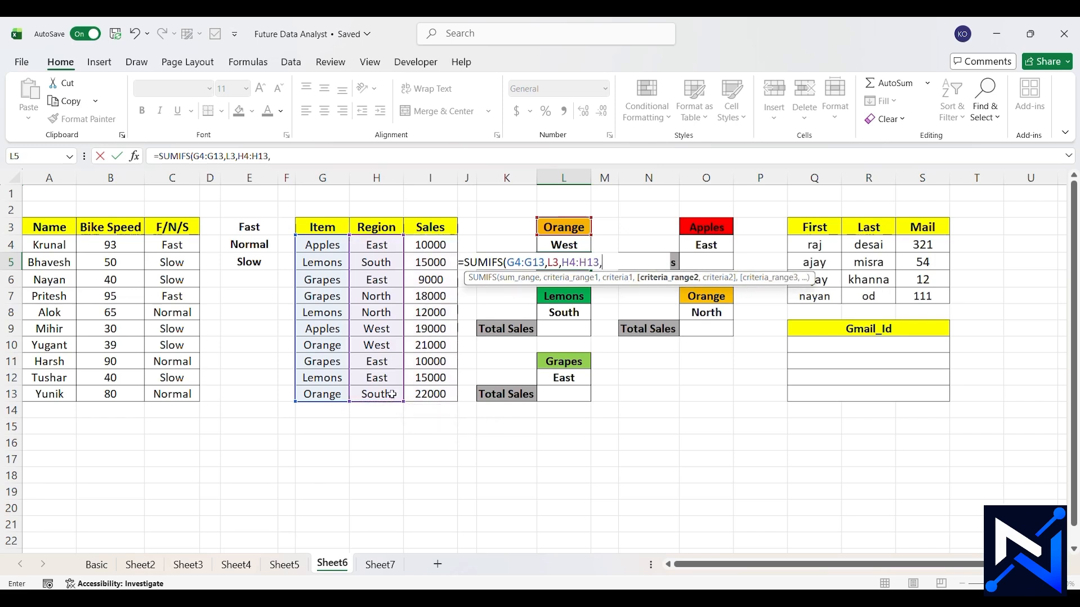
left_click(548, 246)
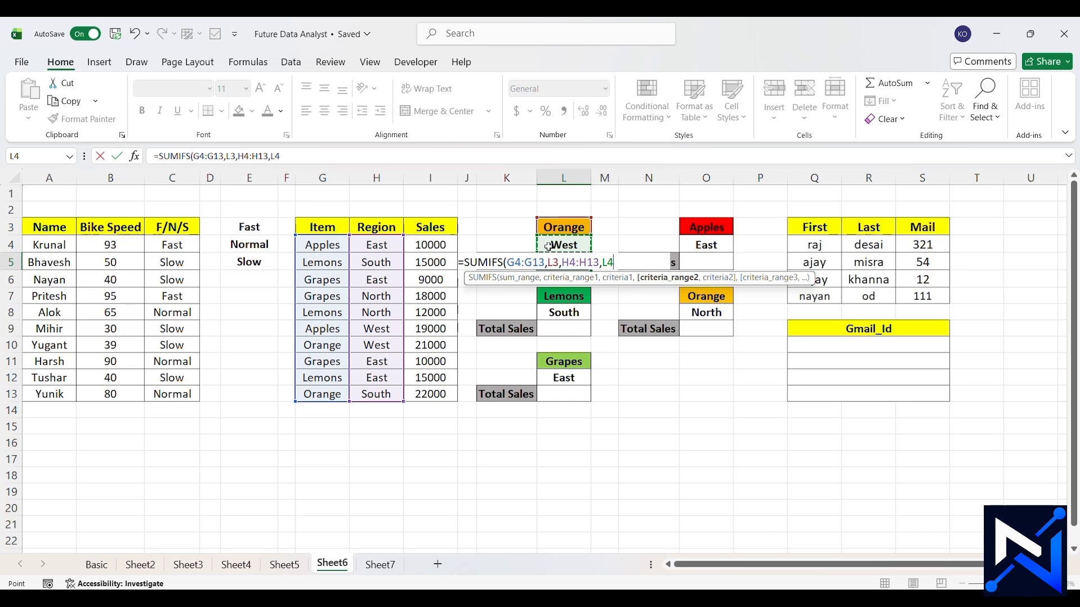
type(")")
key("Return")
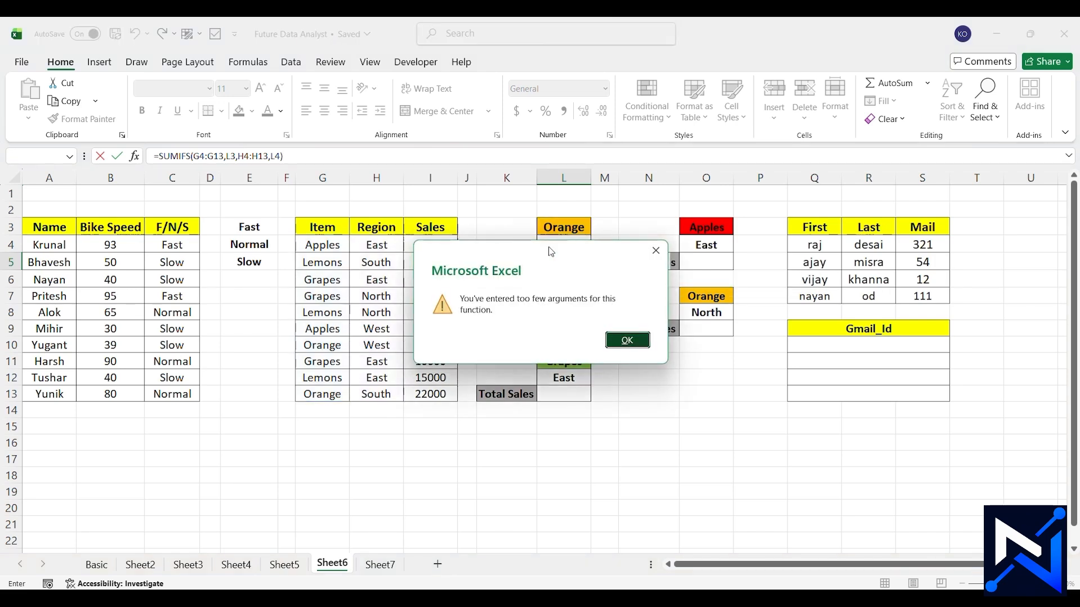
key("Return")
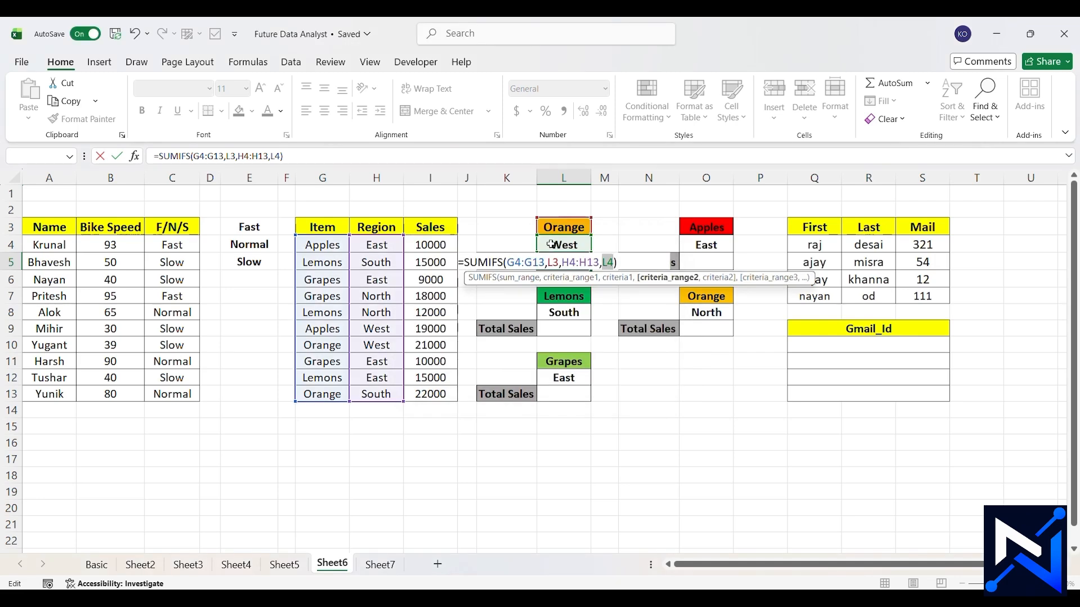
left_click(620, 227)
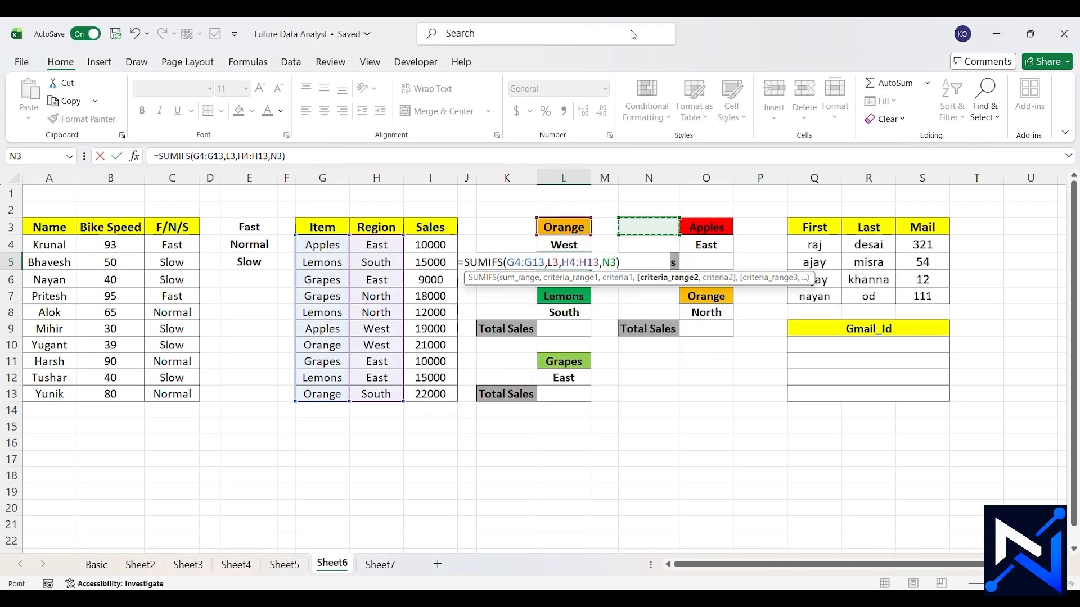
key("Return")
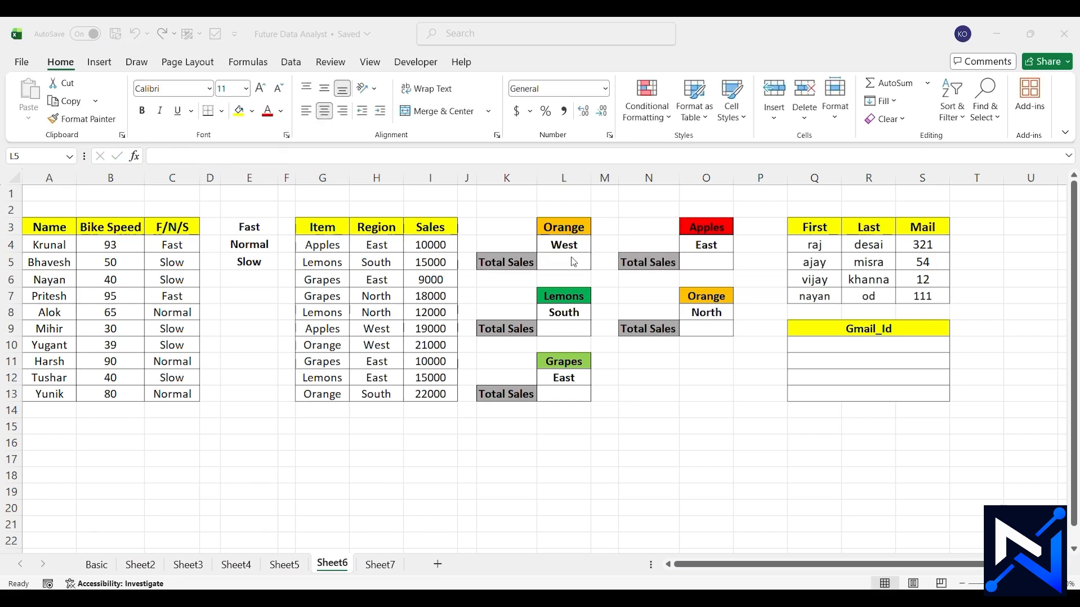
Start a SUMIFS formula in L5 with the Sales values I4:I13 as the sum range
left_click(560, 259)
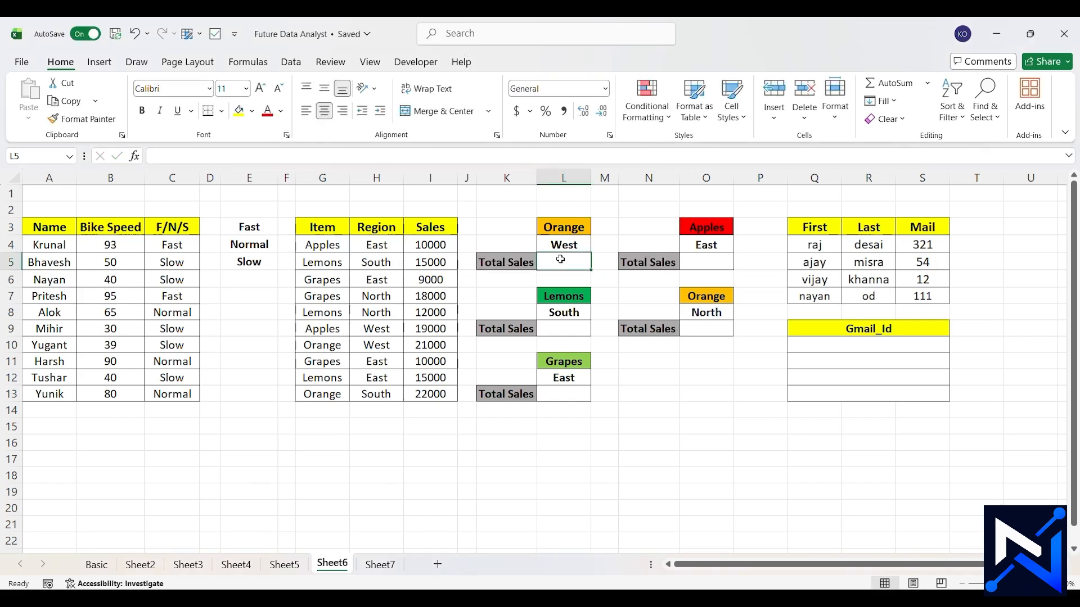
type("=sumi")
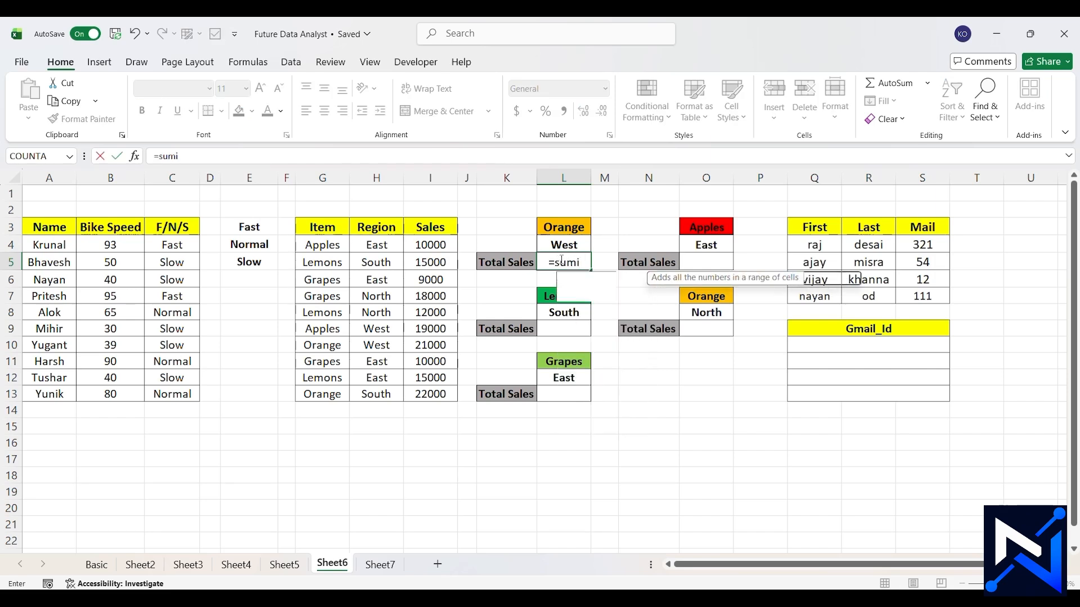
type("fs")
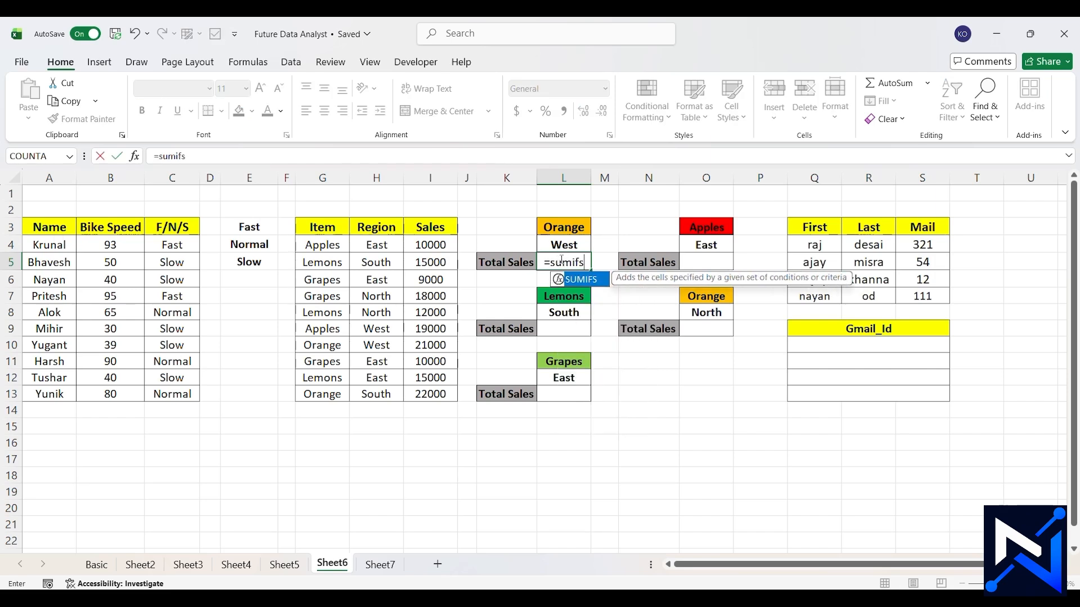
key("Tab")
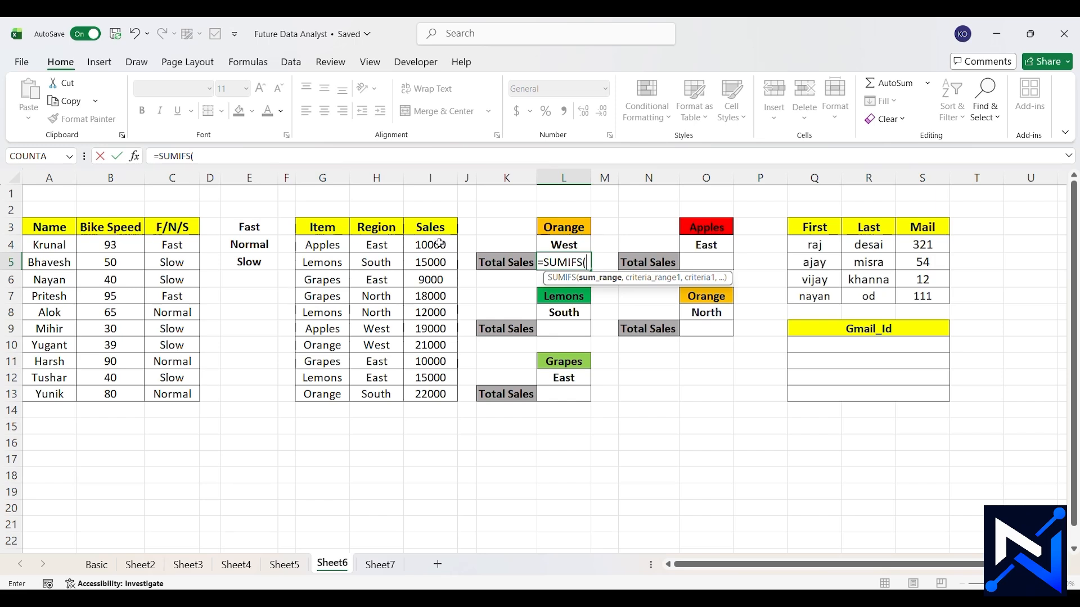
left_click_drag(439, 243, 443, 396)
type(",")
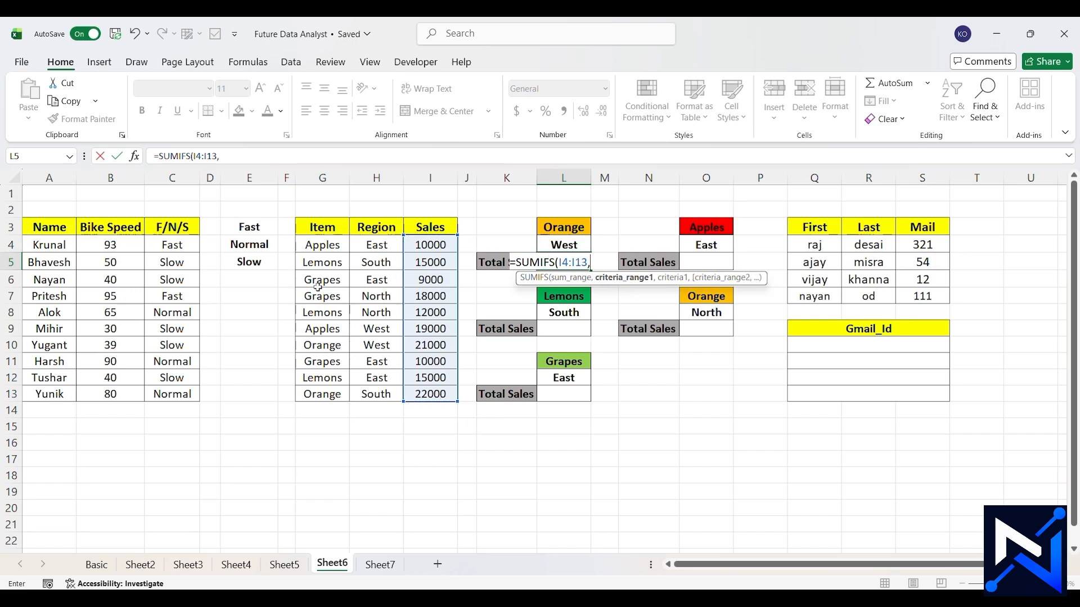
Add the first SUMIFS condition in L5, matching the Item range G4:G13 against L3
left_click_drag(316, 244, 319, 392)
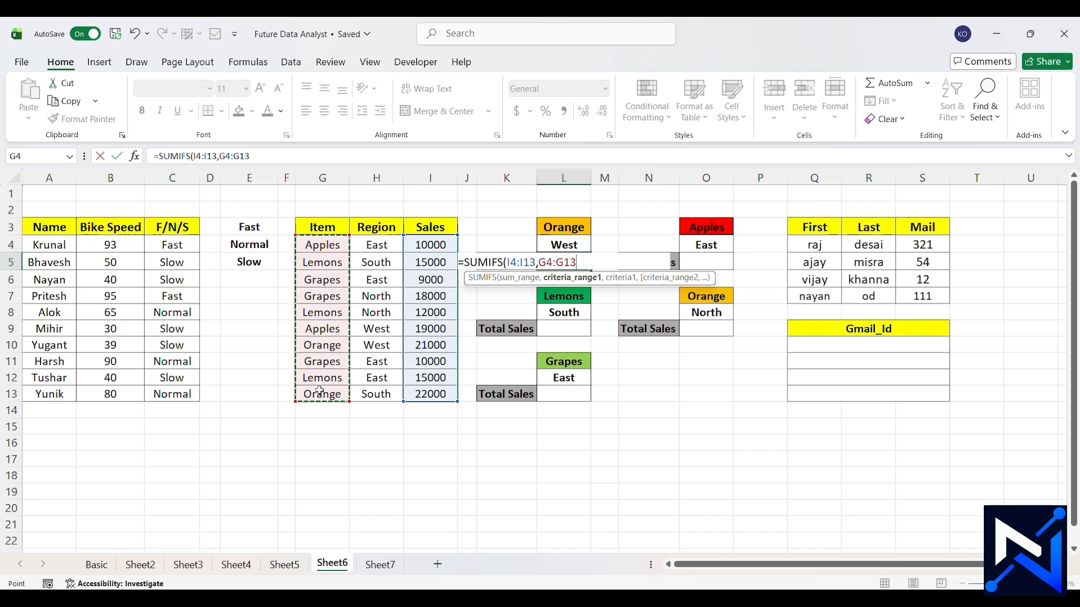
type(",")
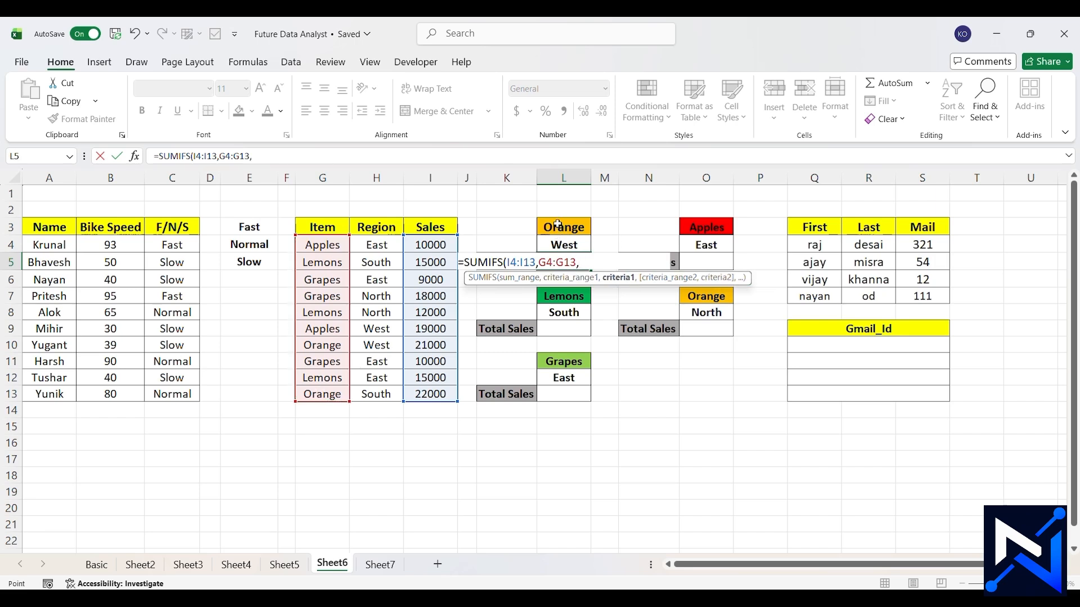
left_click(559, 227)
type(",")
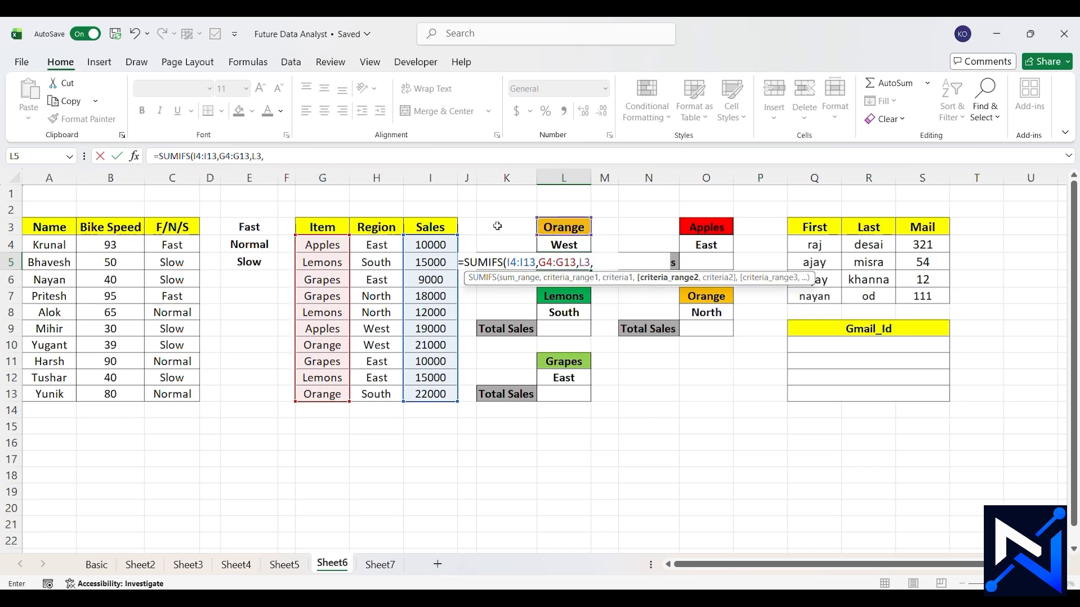
Add the second condition, matching the Region range H4:H13 against L4, then complete the SUMIFS formula in L5 and review it
left_click_drag(366, 243, 389, 388)
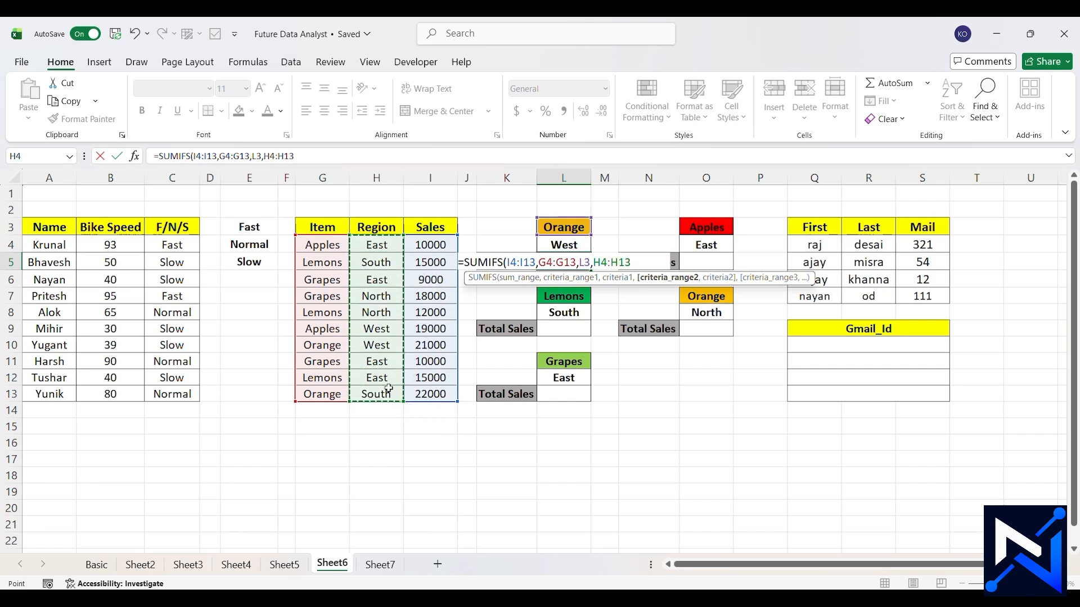
type(",")
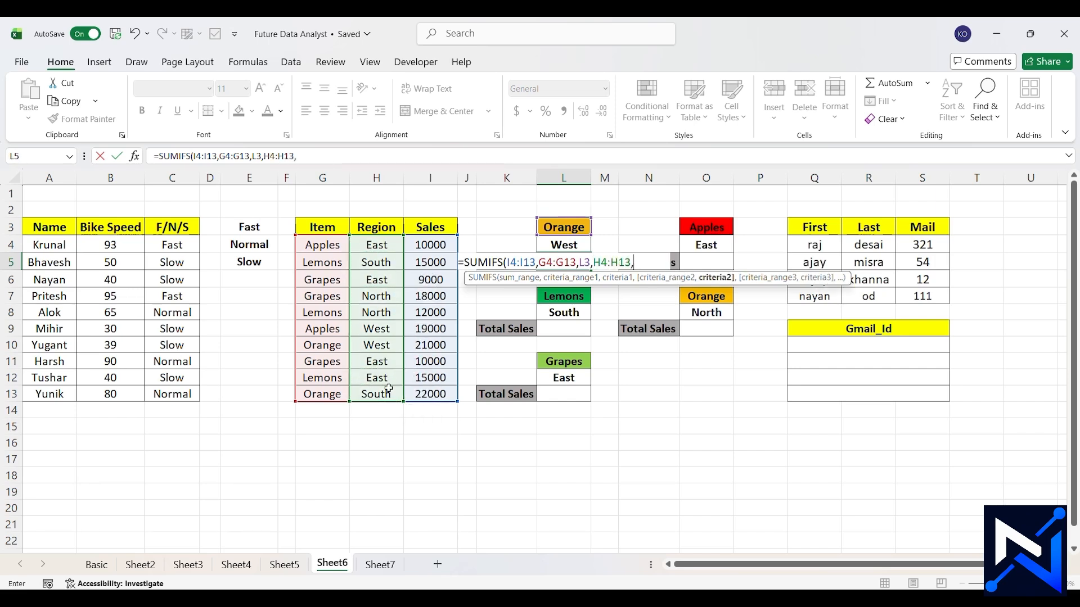
left_click(578, 246)
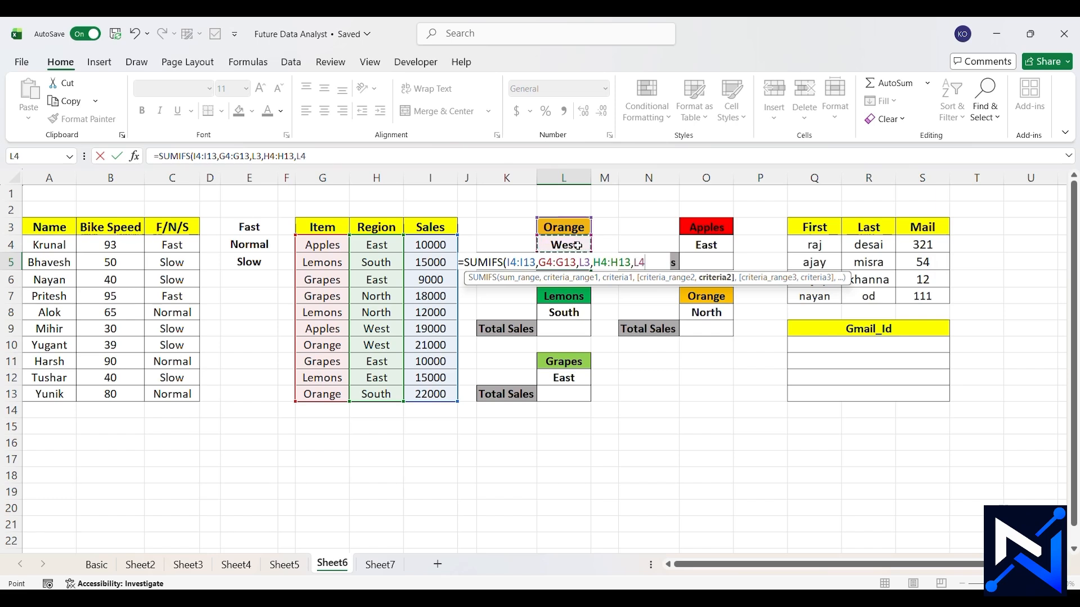
type(")")
key("Return")
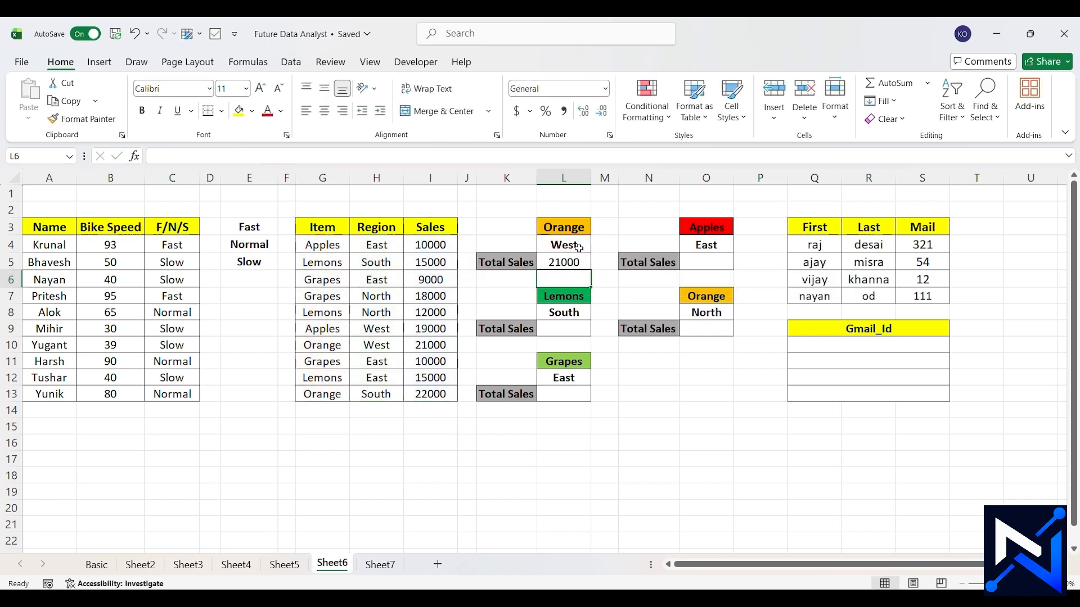
left_click(562, 260)
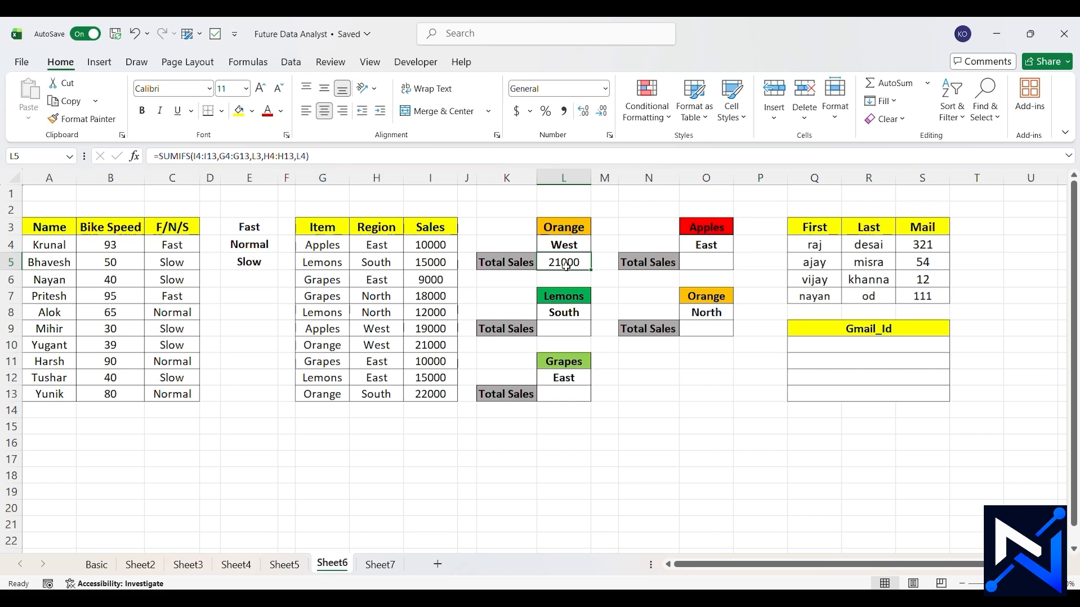
Start an AVERAGEIFS formula in O5 with the Sales values I4:I13 as the average range
left_click(712, 262)
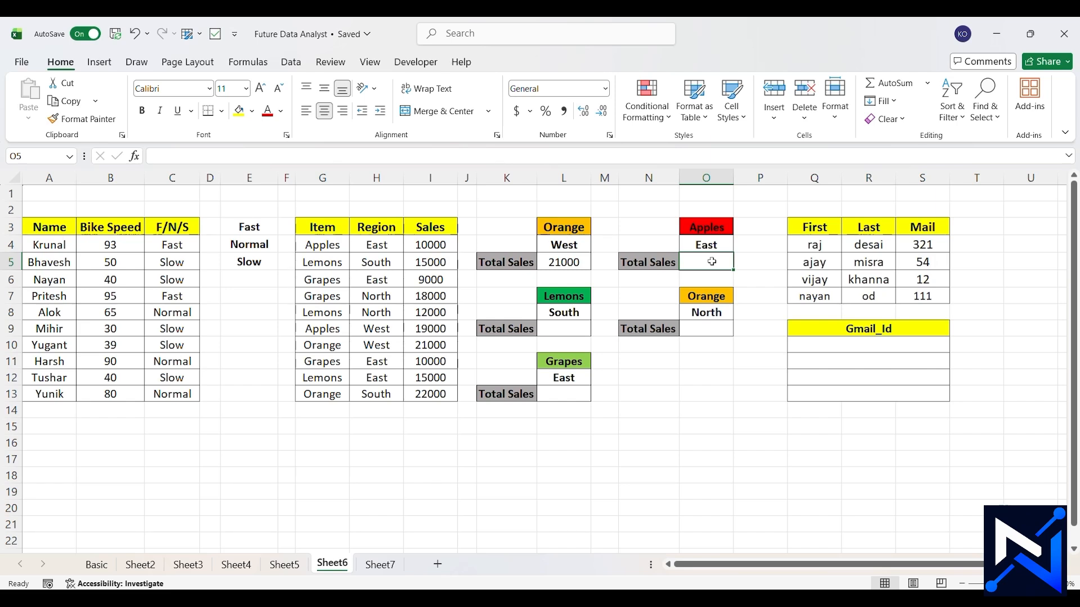
type("=ave")
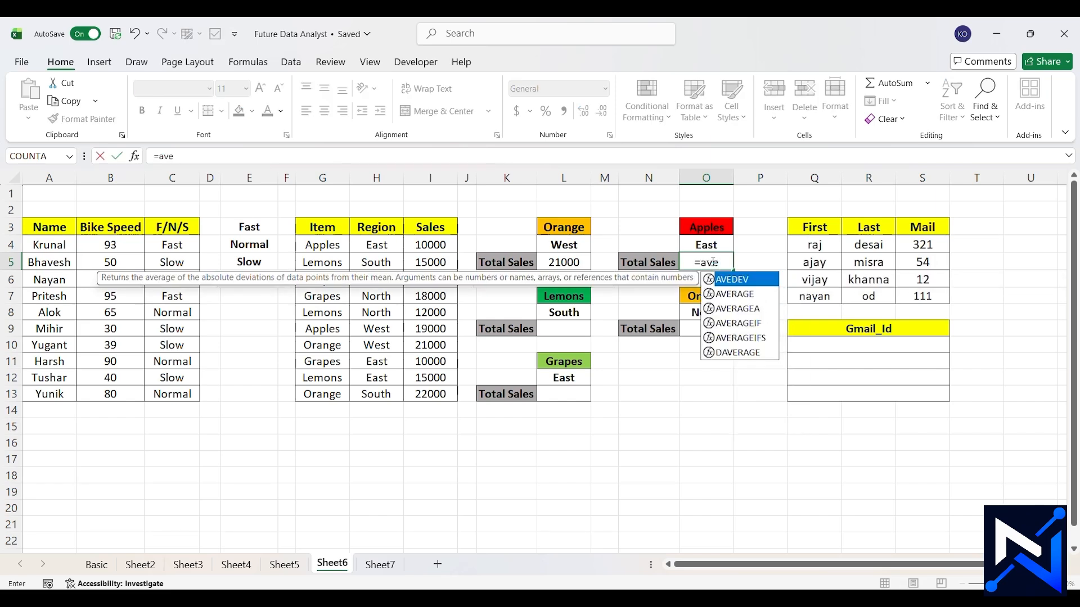
type("rageifs")
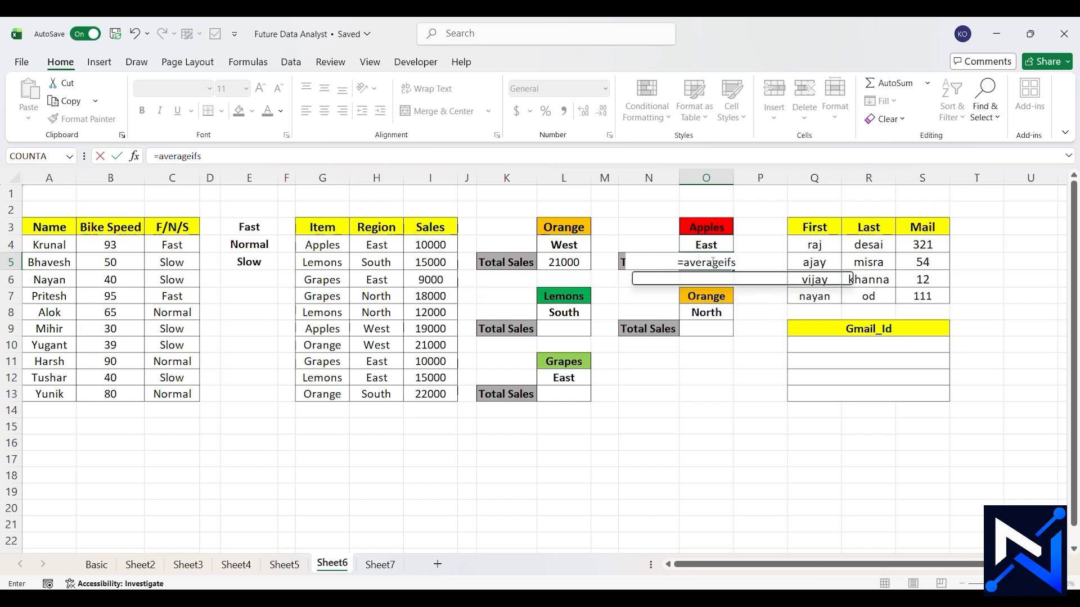
key("Tab")
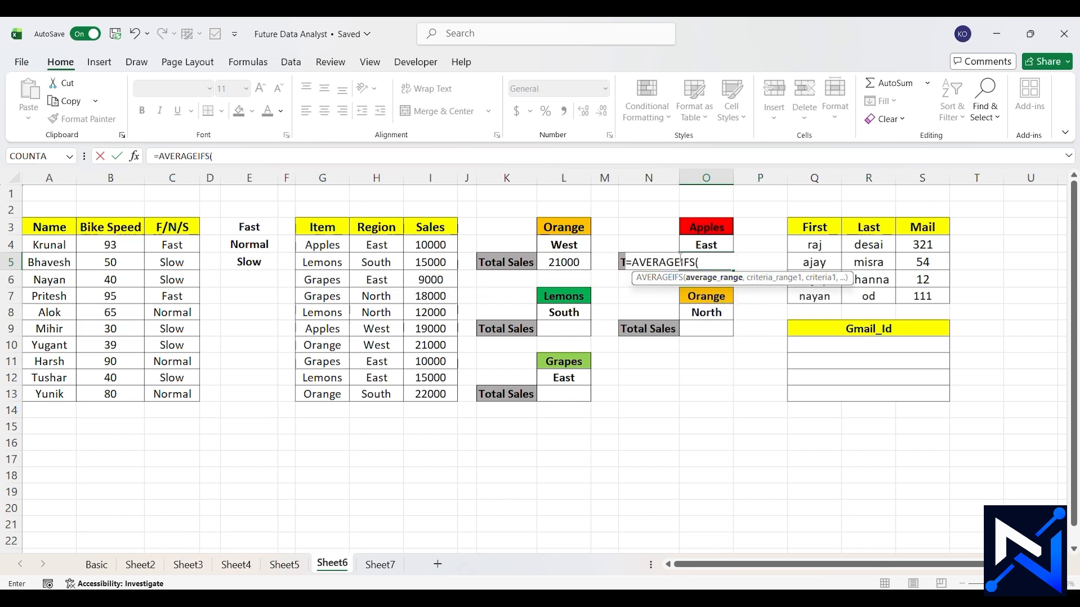
left_click_drag(423, 245, 443, 397)
type(",")
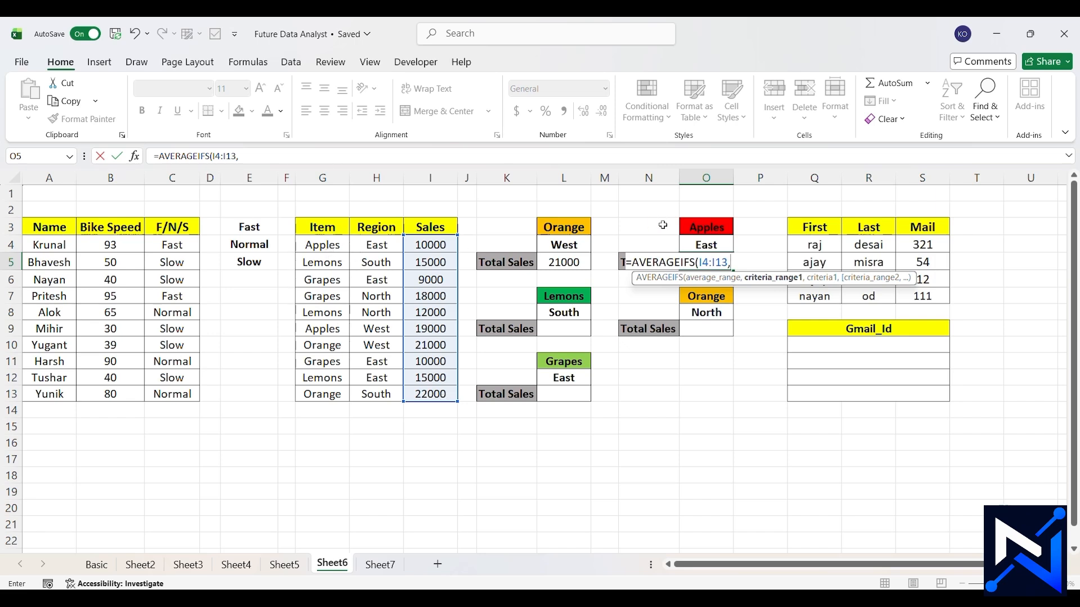
Add the first AVERAGEIFS condition in O5, matching the Item range G4:G13 against O3
left_click_drag(327, 243, 340, 393)
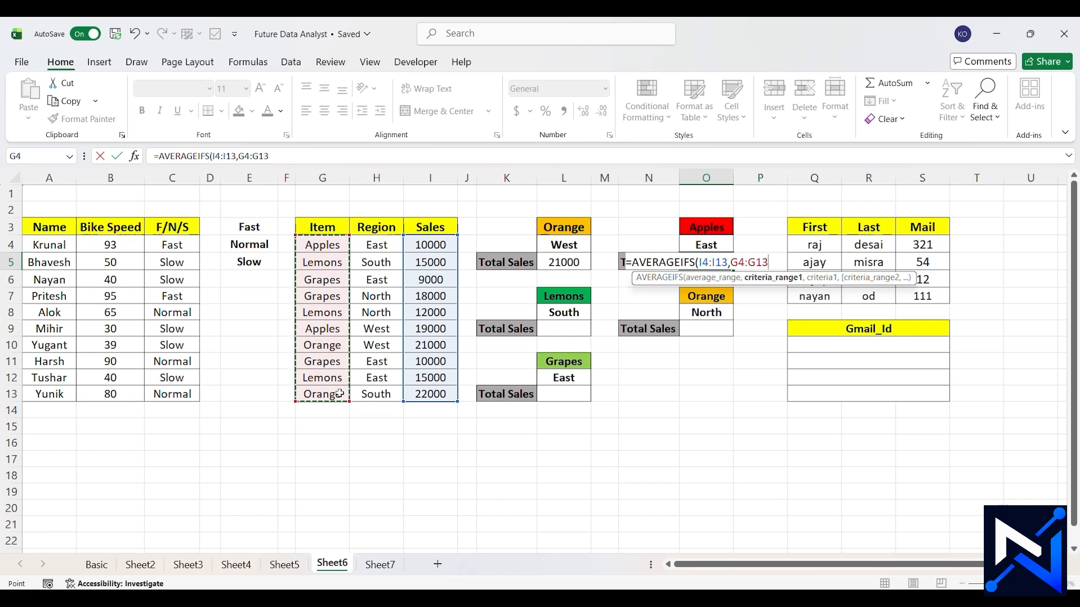
type(",")
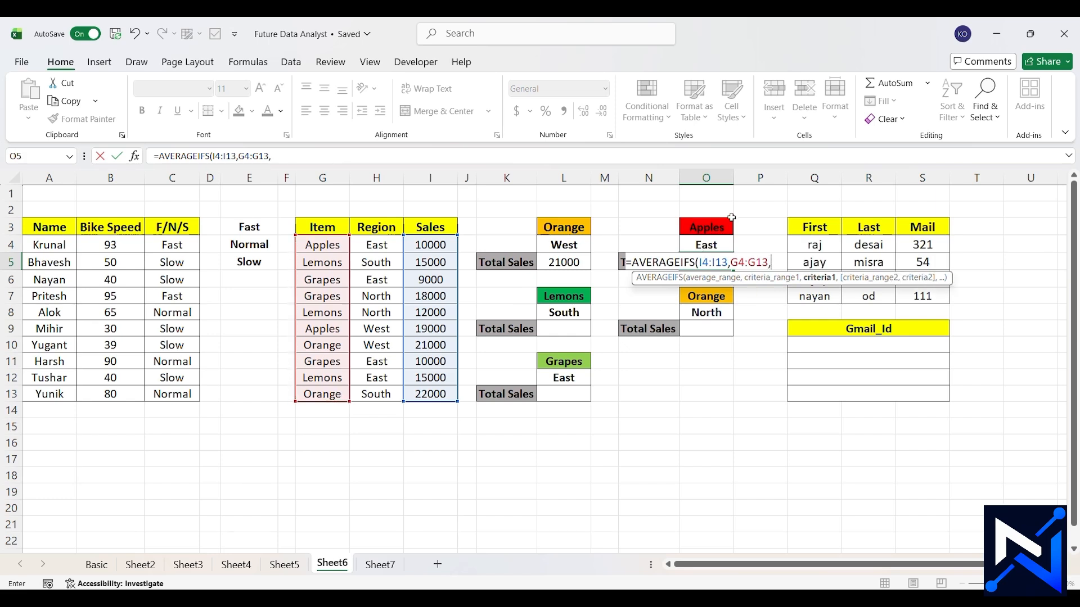
left_click(713, 227)
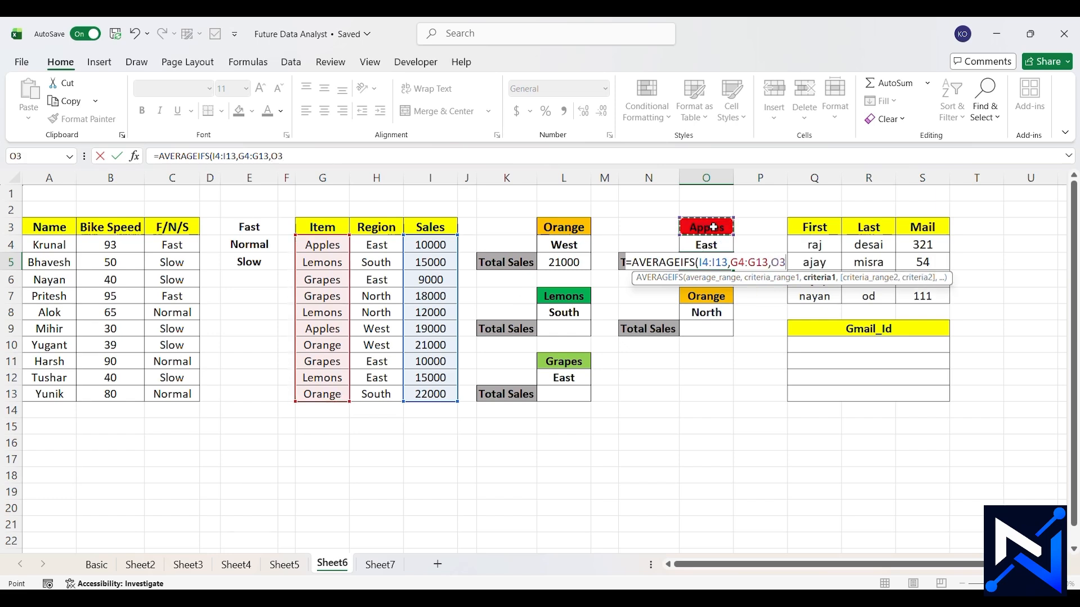
type(",")
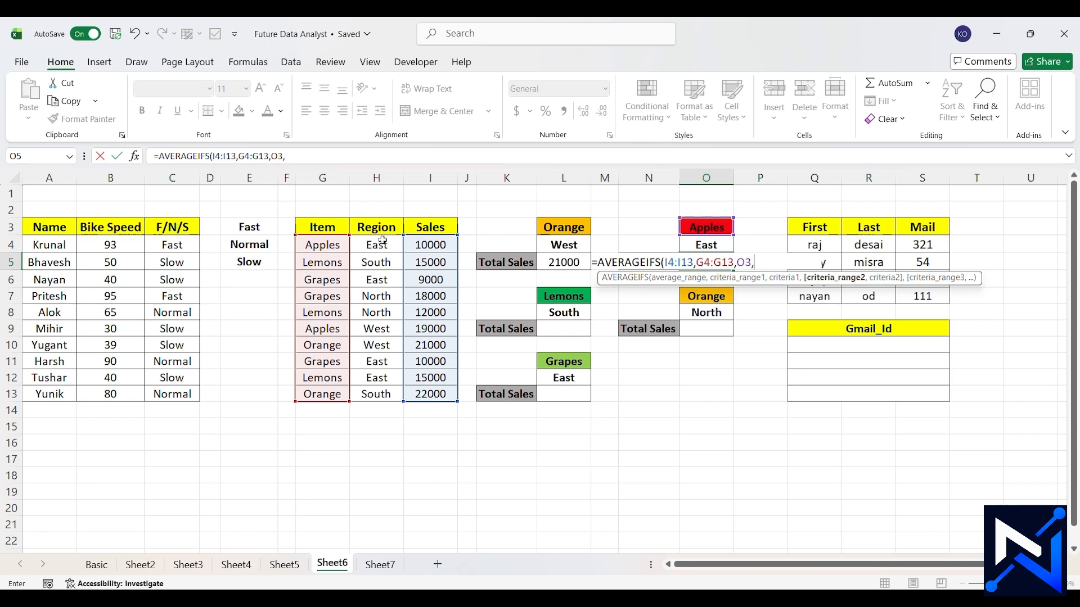
Add the second condition, matching the Region range H4:H13 against O4, complete the AVERAGEIFS formula in O5 and check it against row 4
left_click_drag(382, 242, 392, 394)
type(",")
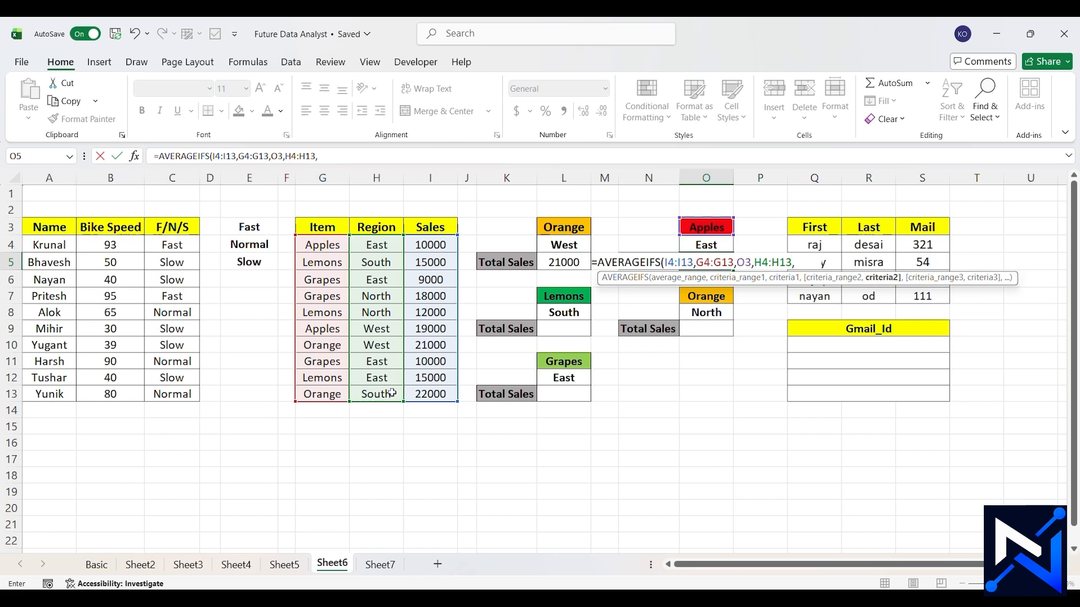
left_click(702, 245)
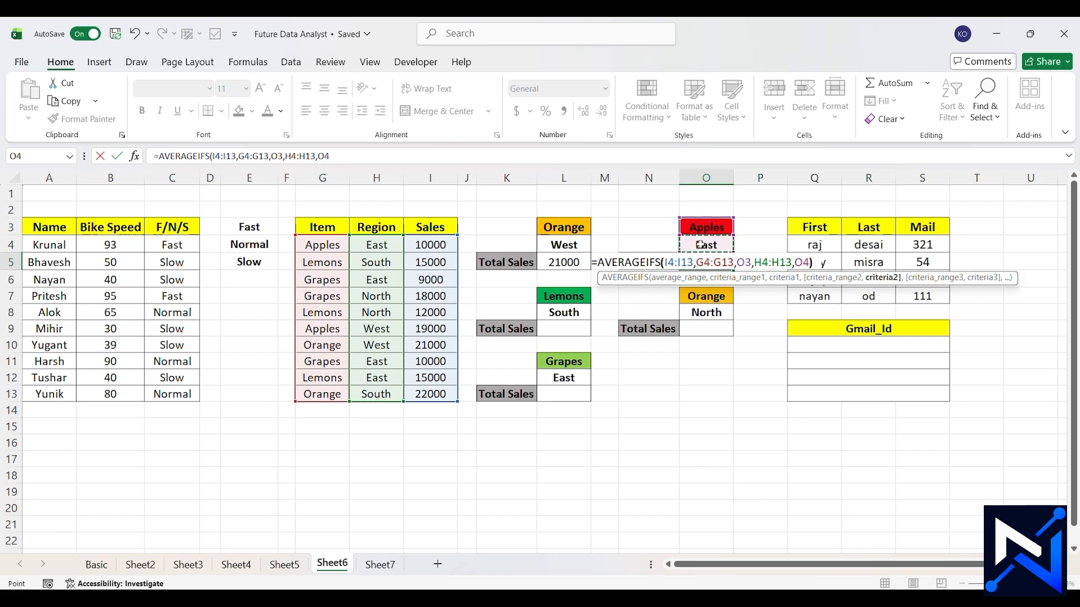
key("Return")
left_click(701, 262)
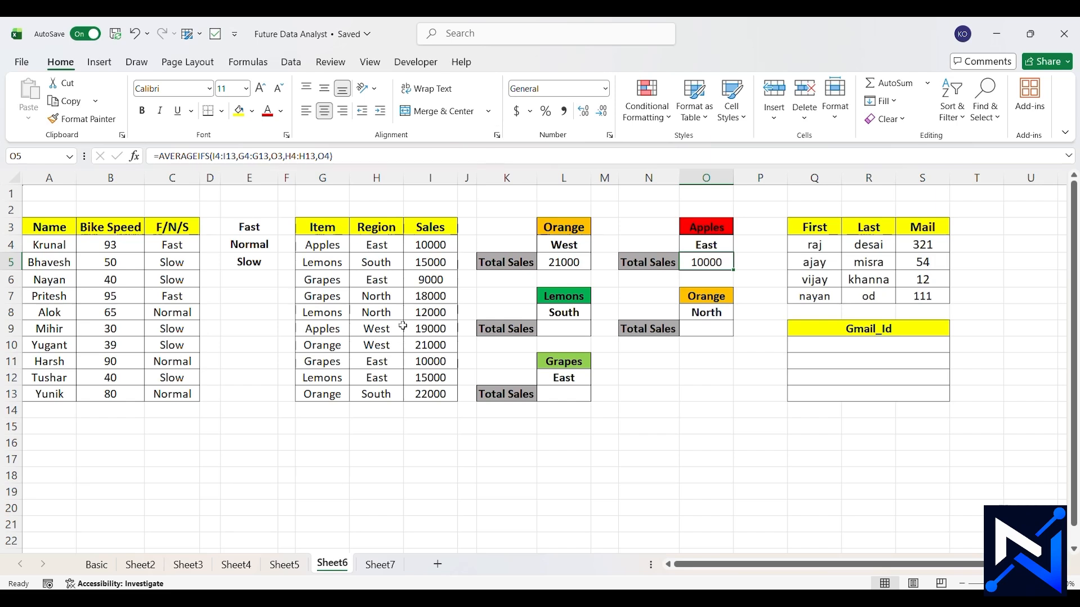
left_click(434, 247)
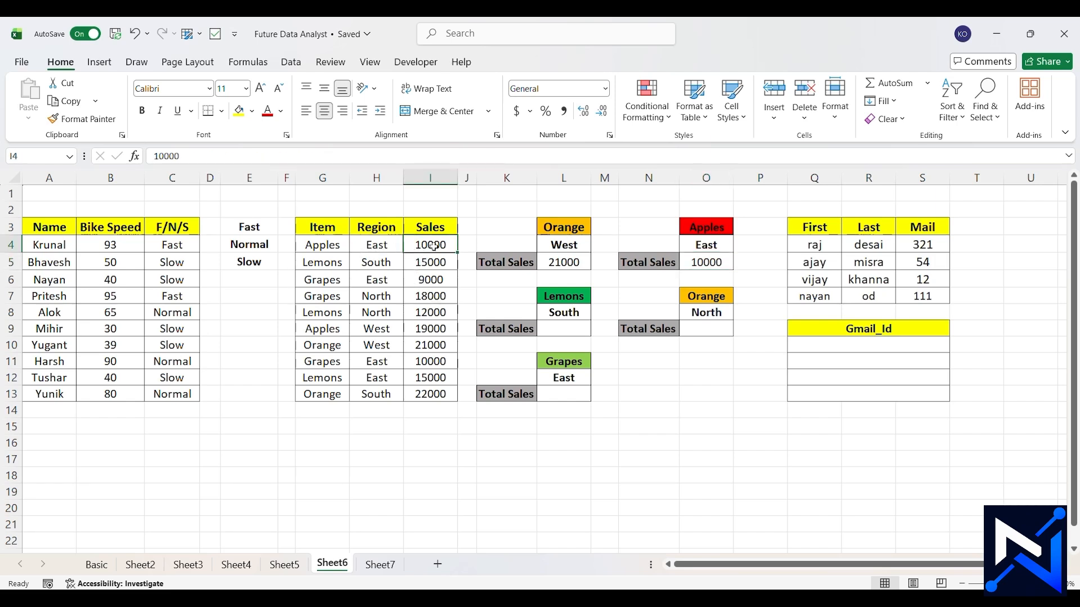
left_click(327, 243)
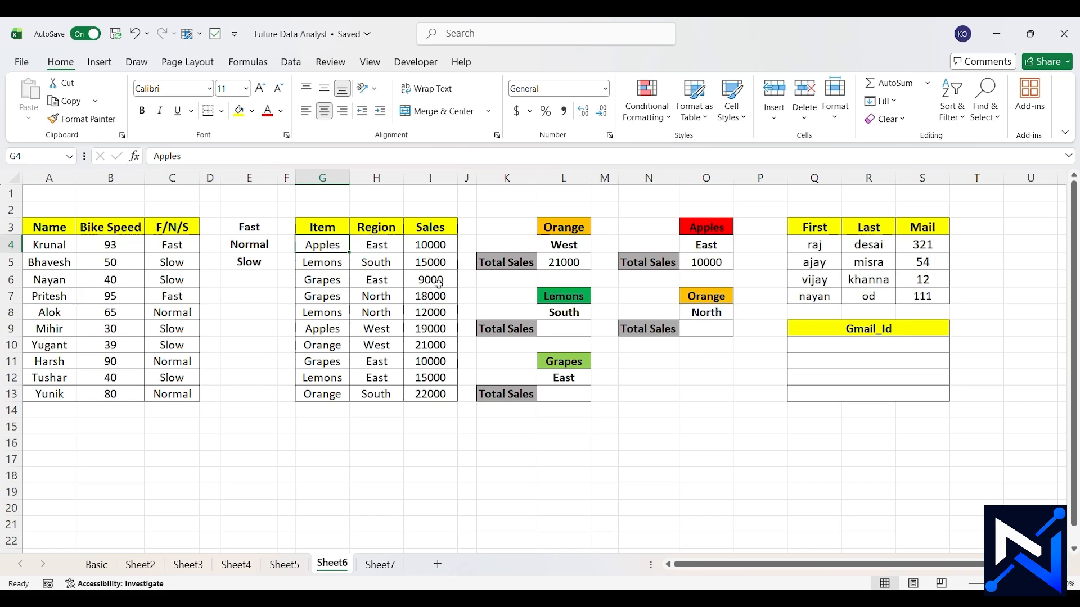
left_click(430, 243)
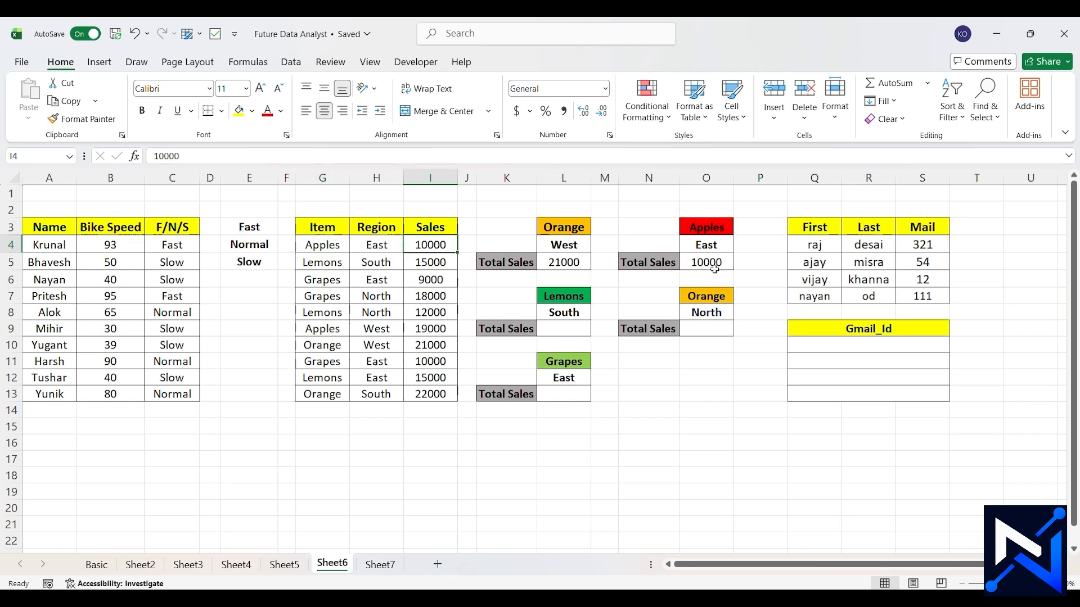
Start a MINIFS formula in L9 with the Sales values I4:I13 as the minimum range
left_click(558, 330)
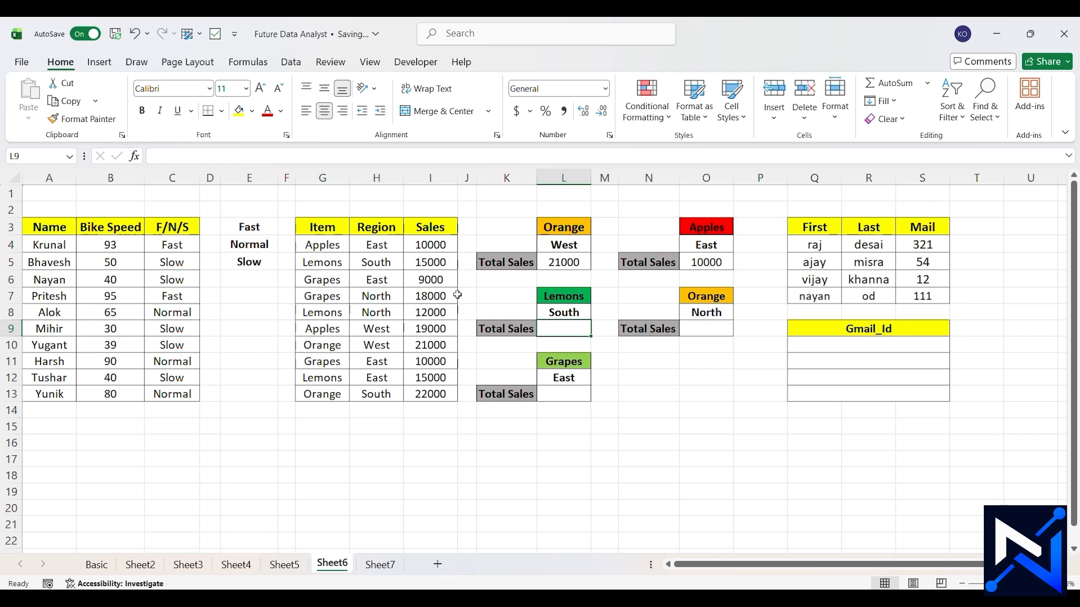
double_click(568, 329)
type("=minifs")
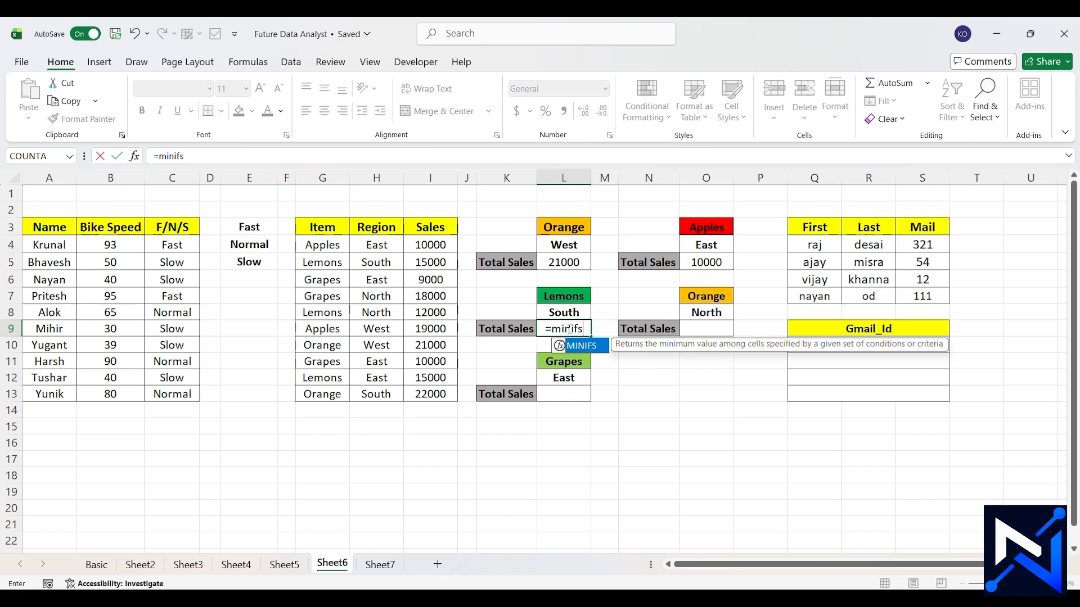
key("Tab")
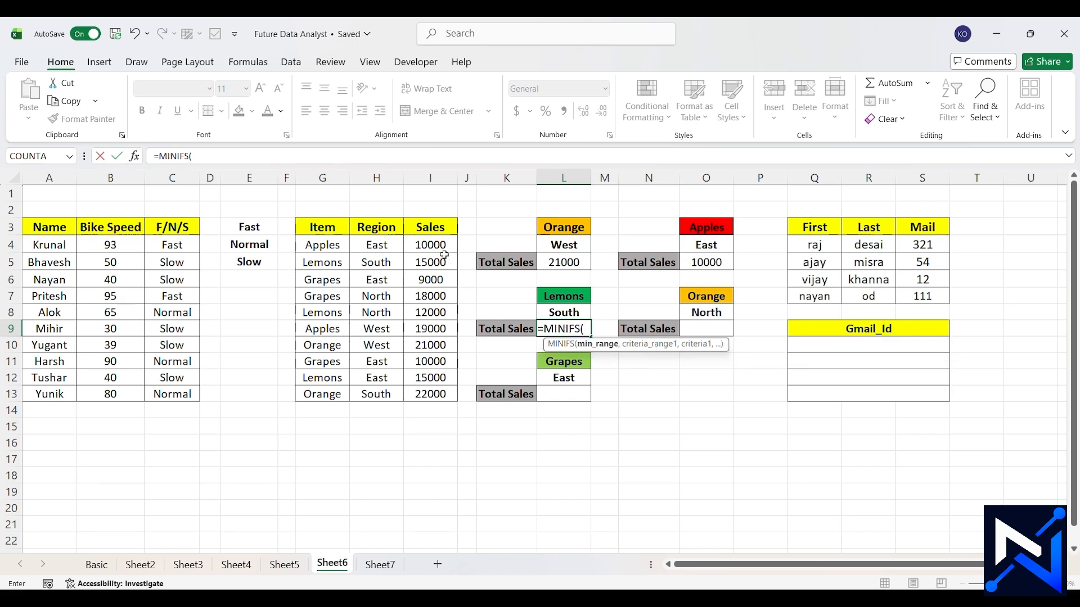
left_click_drag(442, 247, 452, 394)
type(",")
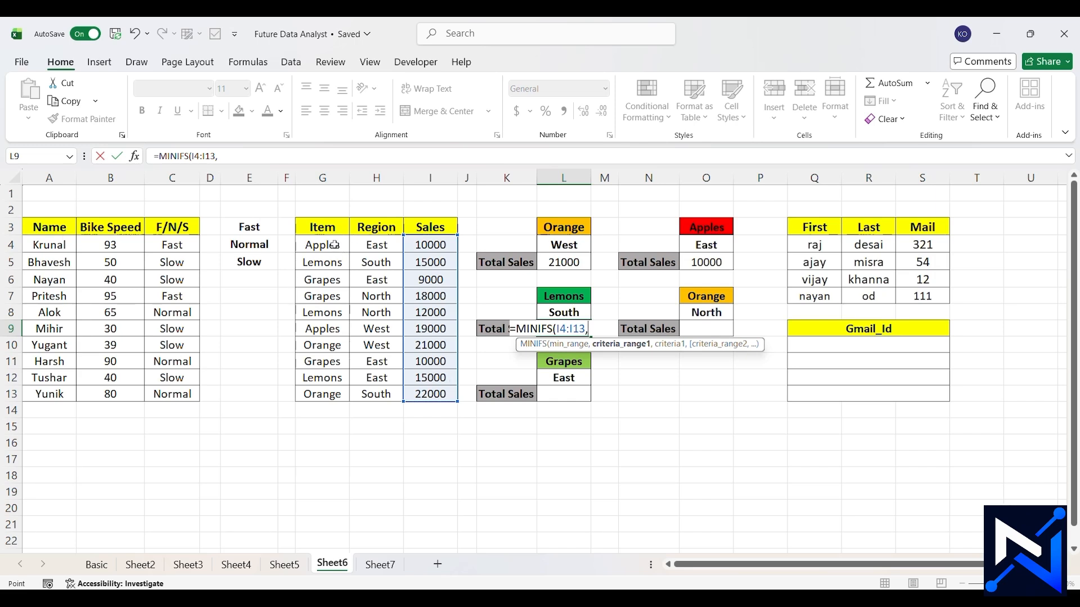
Add the first MINIFS condition in L9, matching the Item range G4:G13 against L7
left_click_drag(334, 245, 340, 405)
type(",")
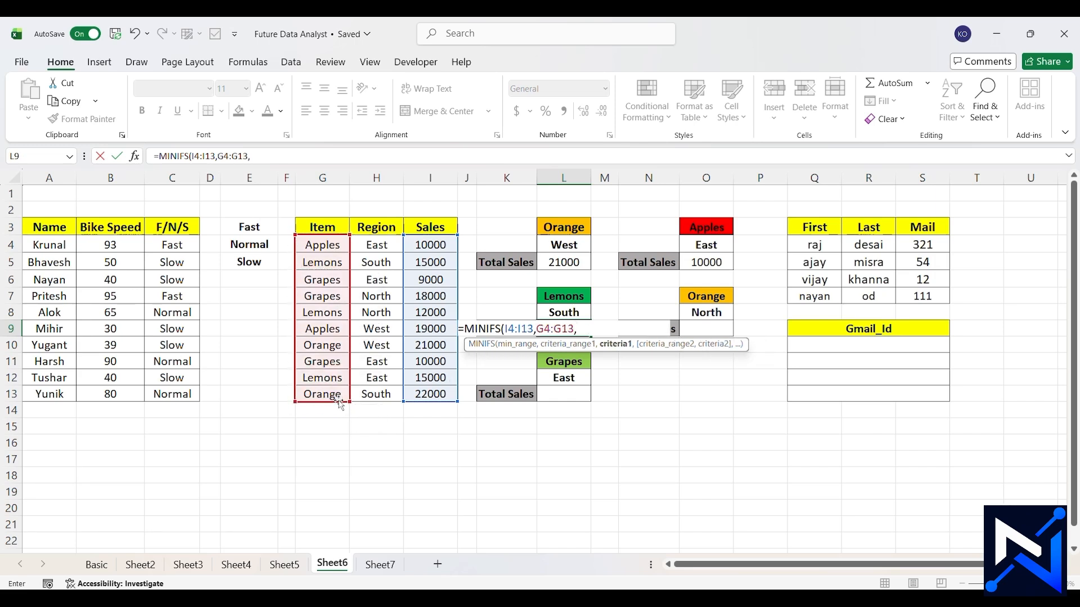
left_click(560, 296)
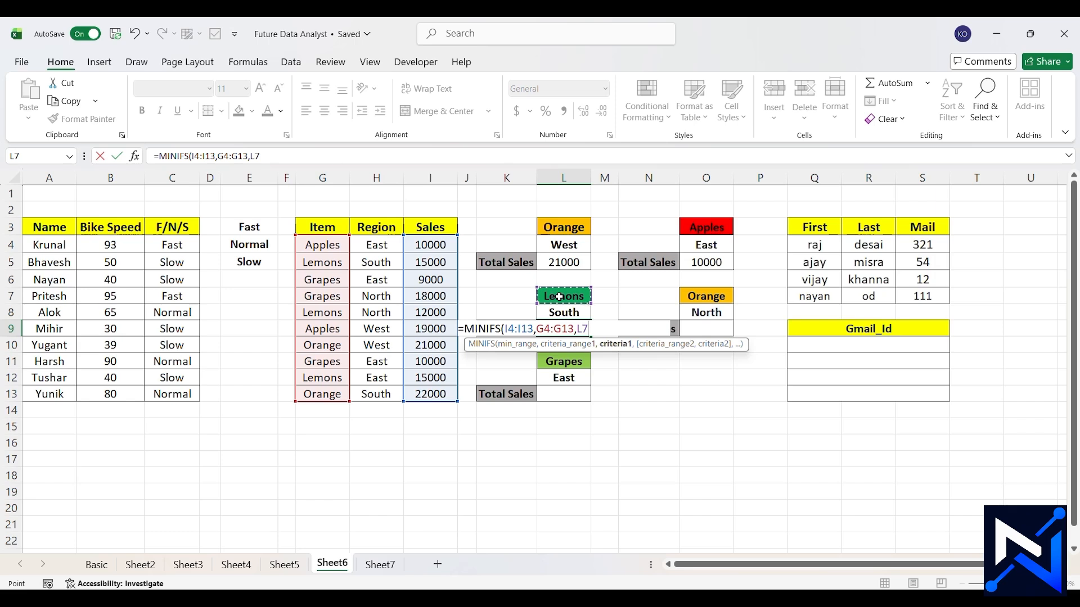
type(",")
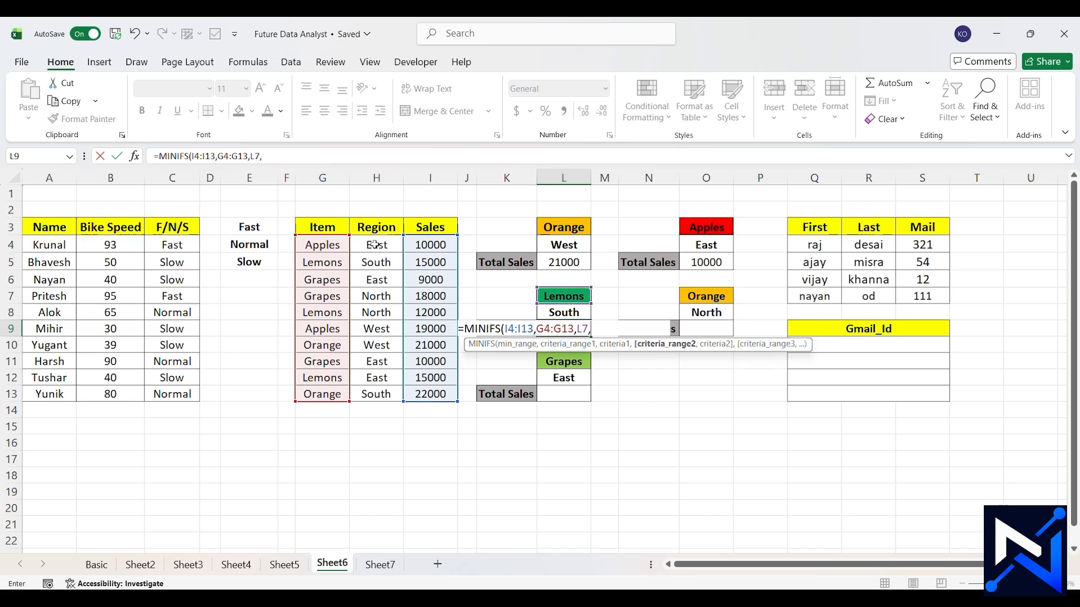
Add the second condition, matching the Region range H4:H13 against L8, then complete the MINIFS formula in L9 and review it
left_click_drag(374, 236, 374, 396)
type(",")
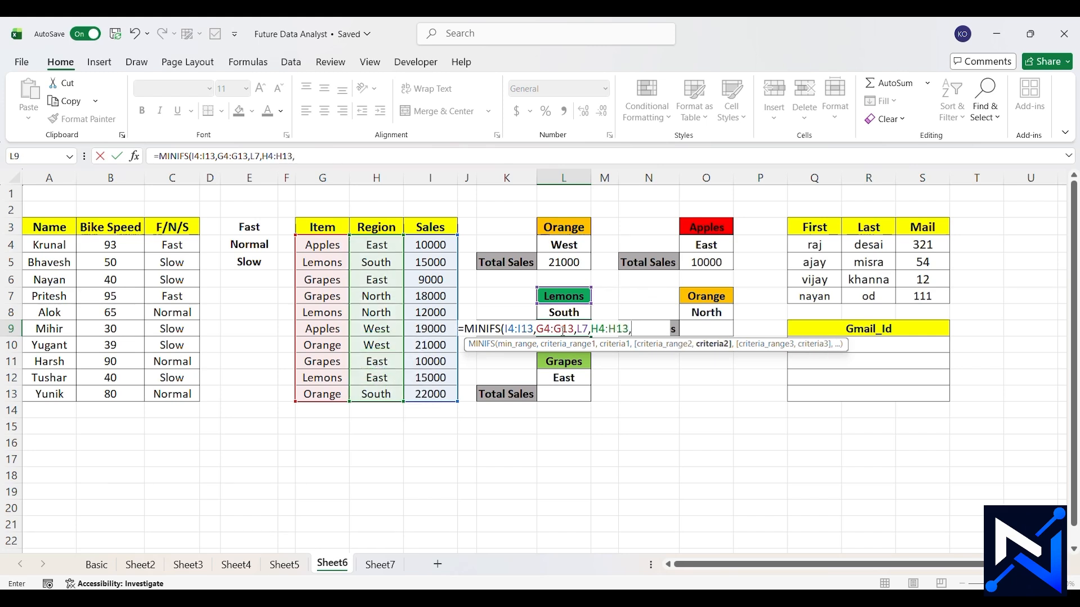
left_click(559, 311)
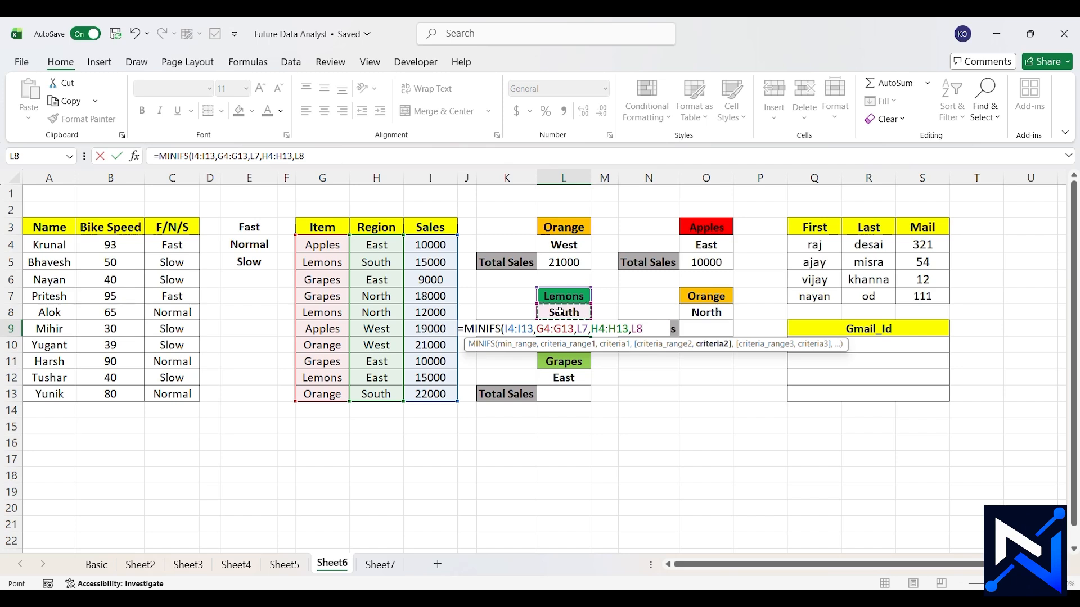
key("Return")
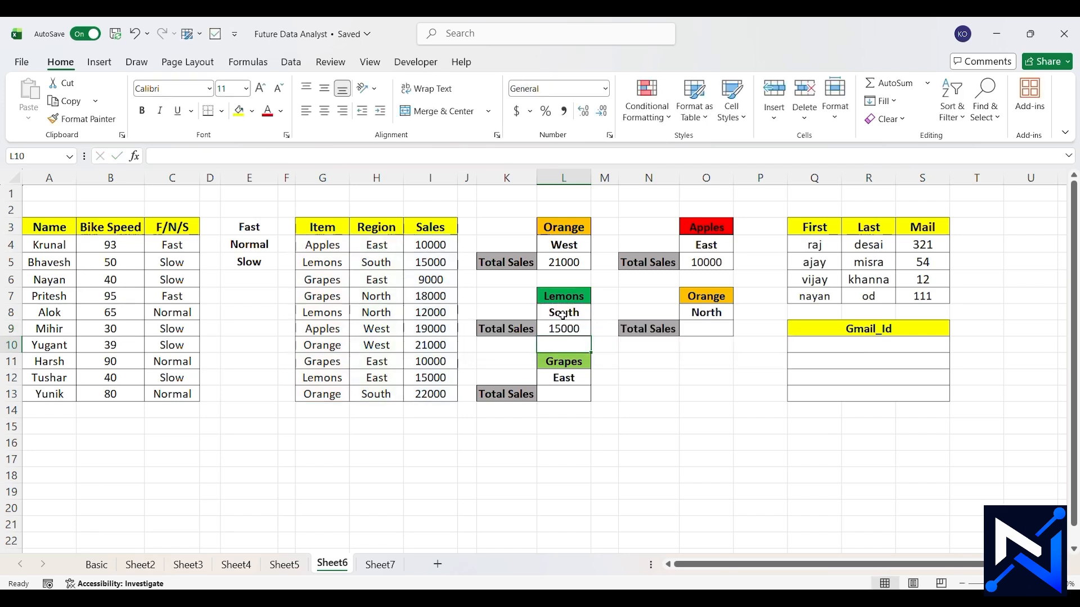
left_click(564, 325)
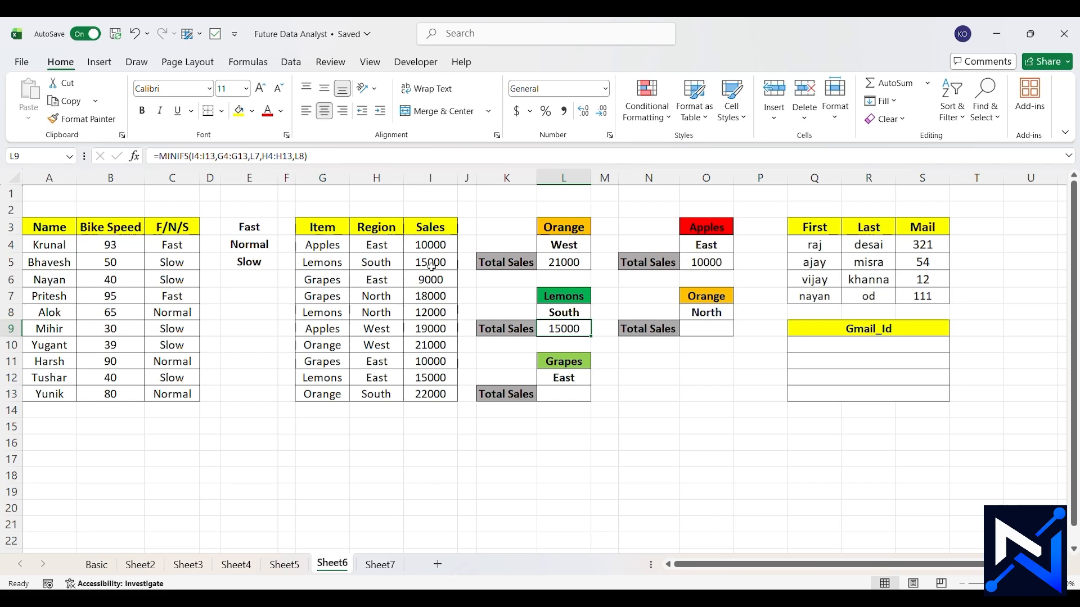
Start a MAXIFS formula in O9 with the Sales values I4:I13 as the maximum range
left_click(709, 330)
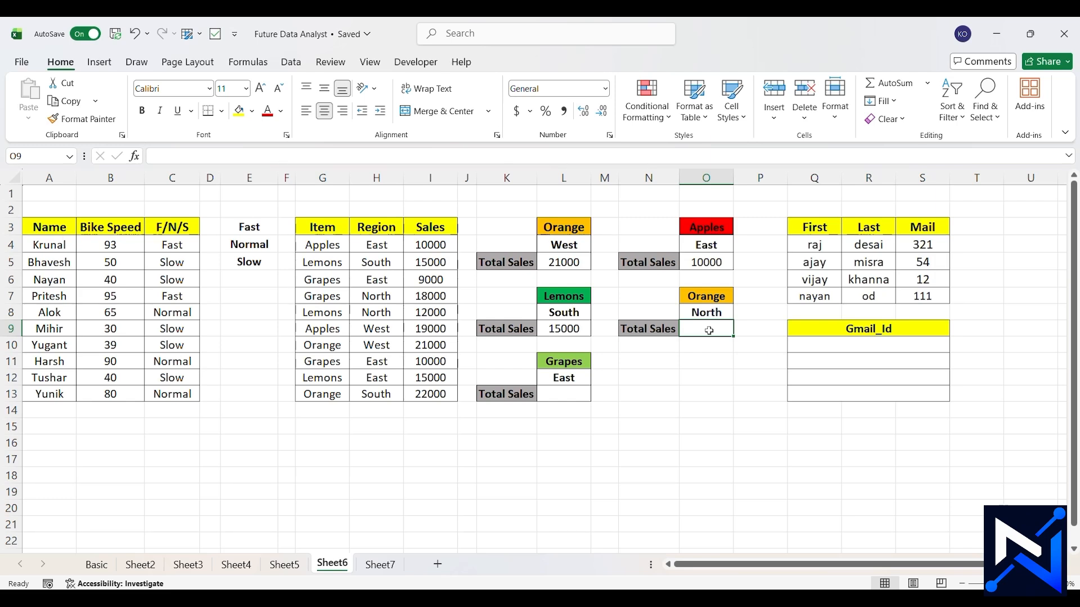
type("=m")
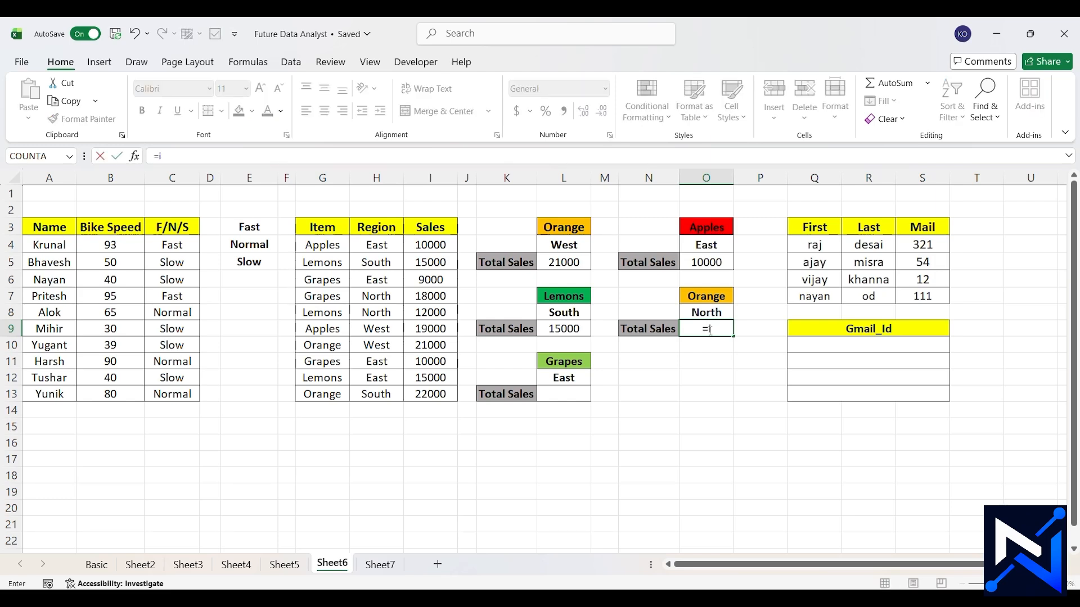
type("axi")
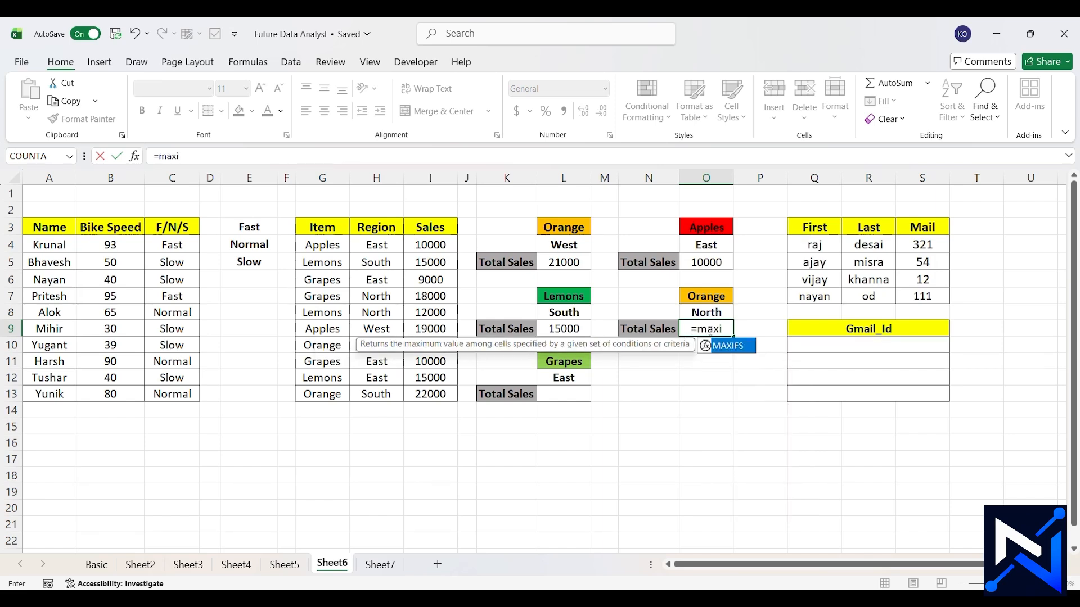
type("fs")
key("Tab")
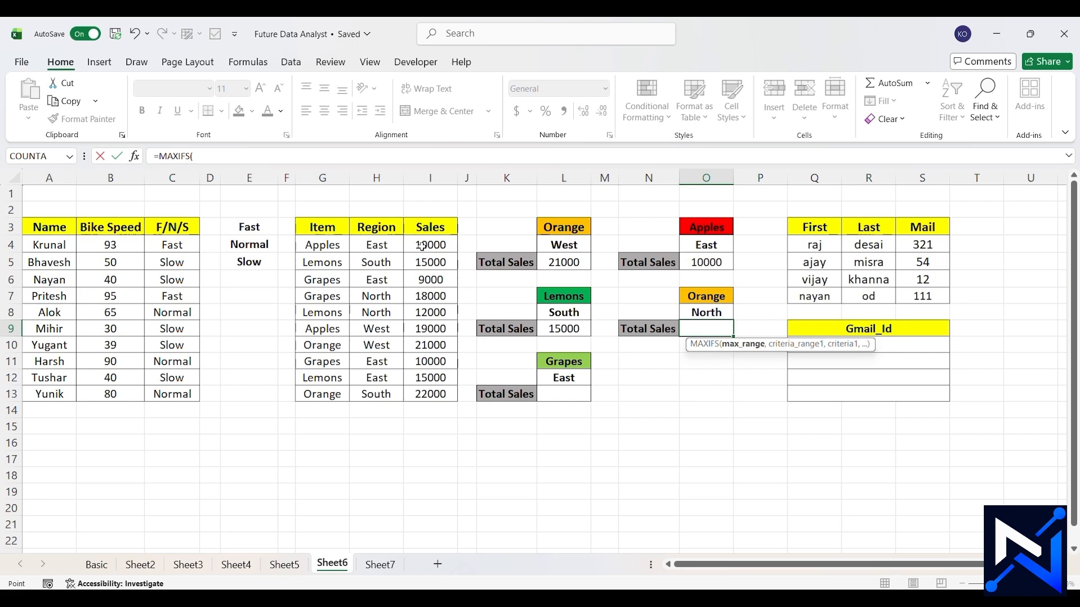
left_click_drag(422, 247, 422, 394)
type(",")
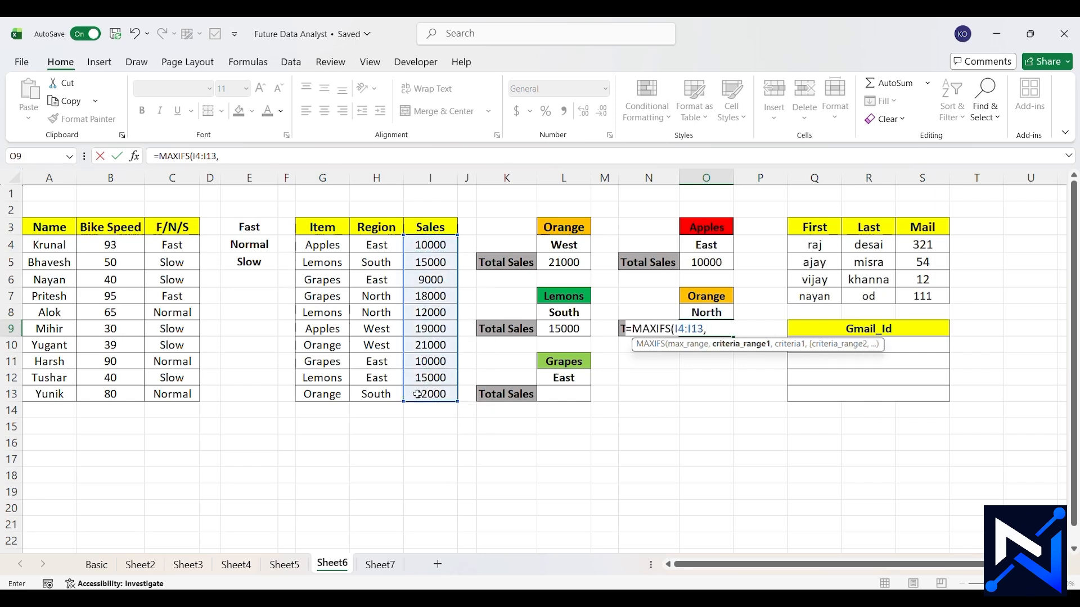
Add the first MAXIFS condition in O9, matching the Item range G4:G13 against O7
left_click_drag(318, 246, 319, 389)
type(",")
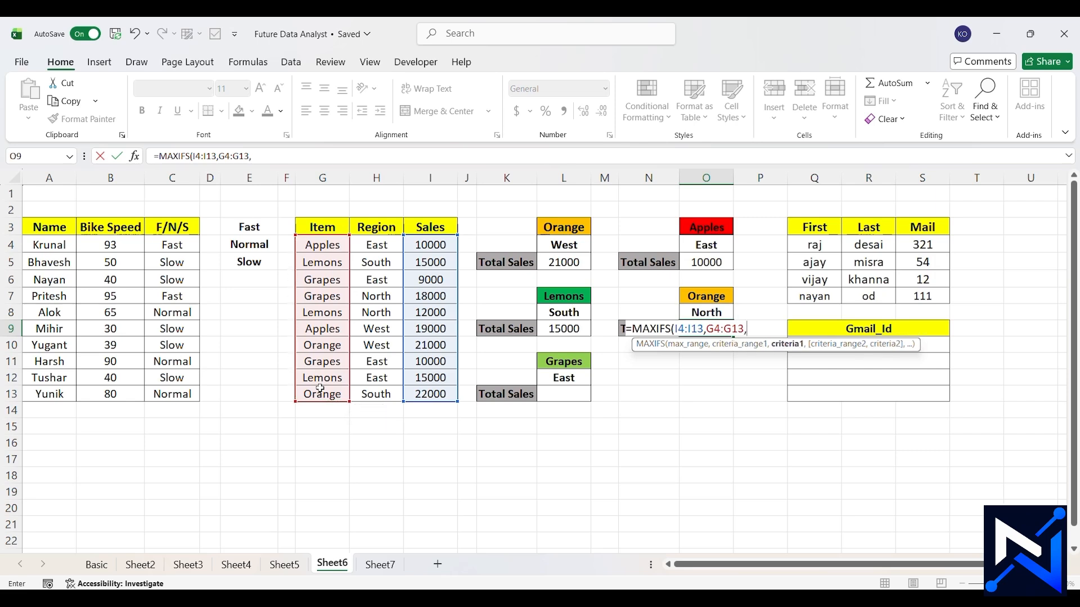
left_click(713, 298)
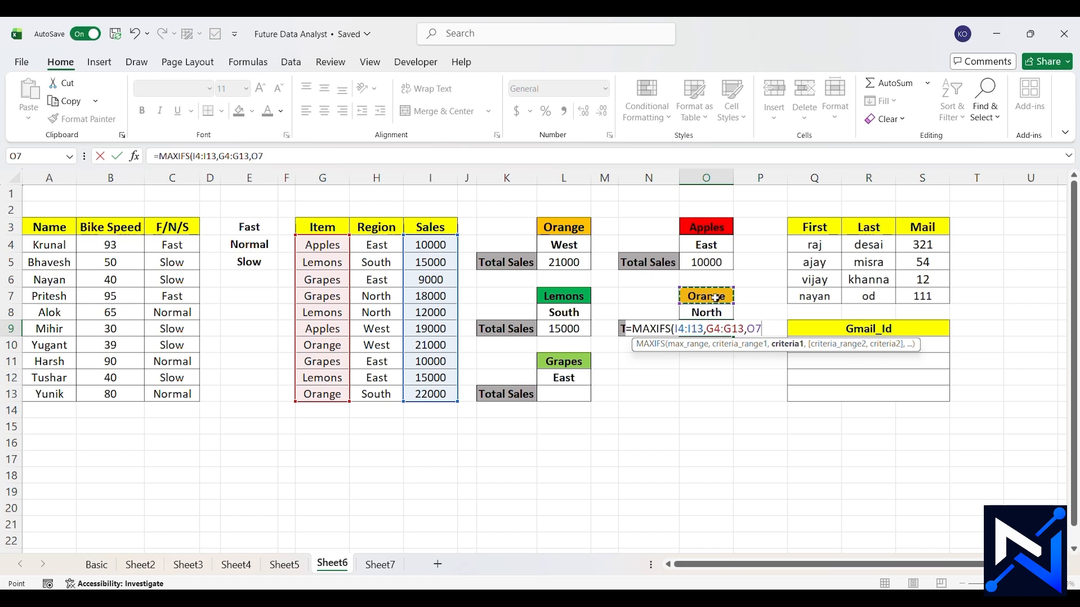
type(",")
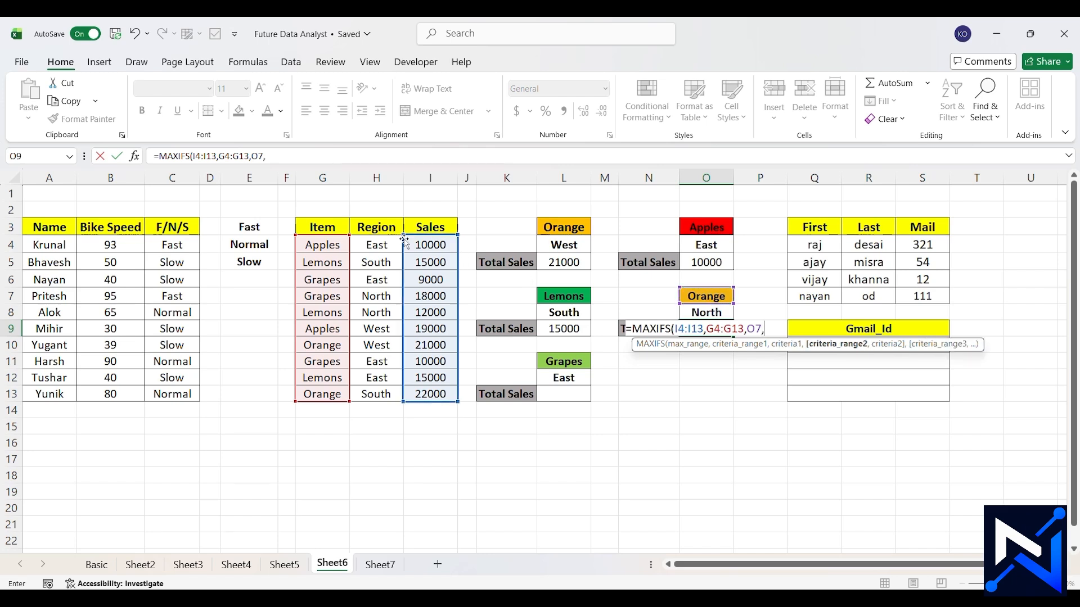
Add the second condition, matching the Region range H4:H13 against O8, then complete the MAXIFS formula in O9 and review it
left_click_drag(393, 245, 400, 395)
type(",")
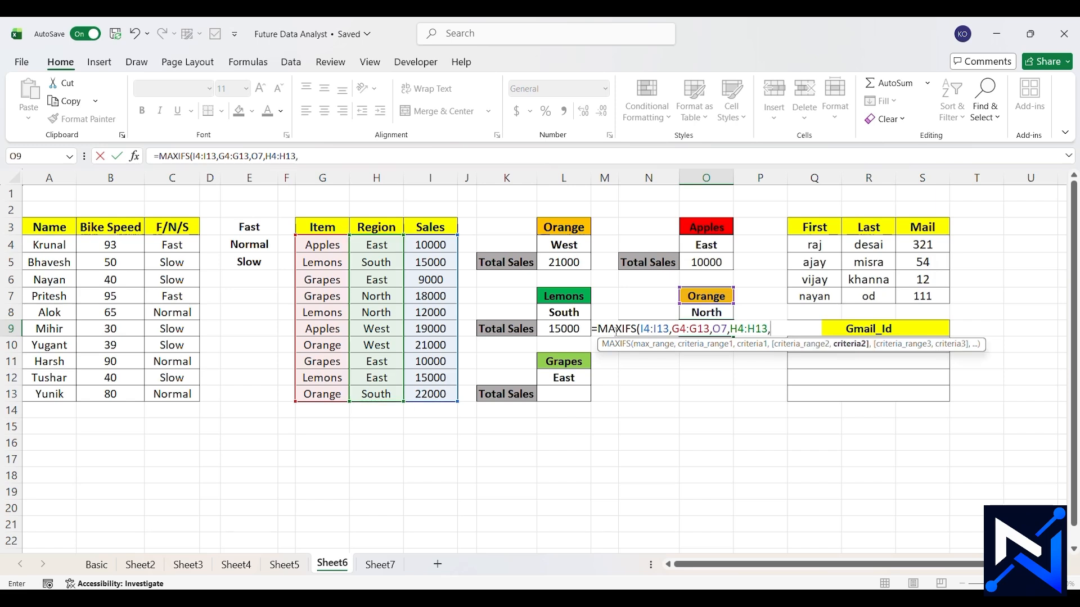
left_click(703, 311)
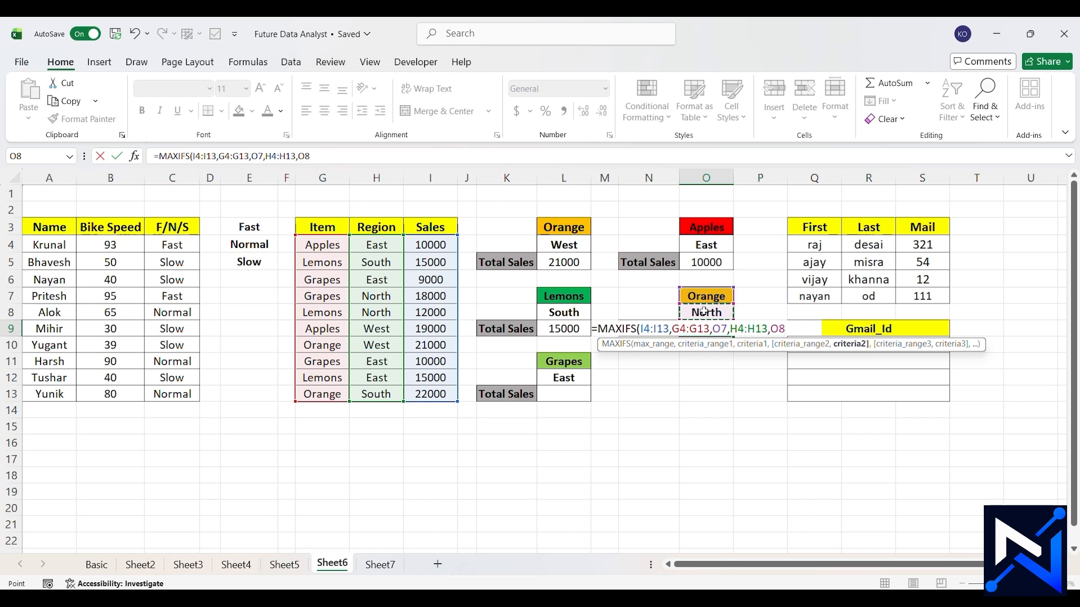
type(")")
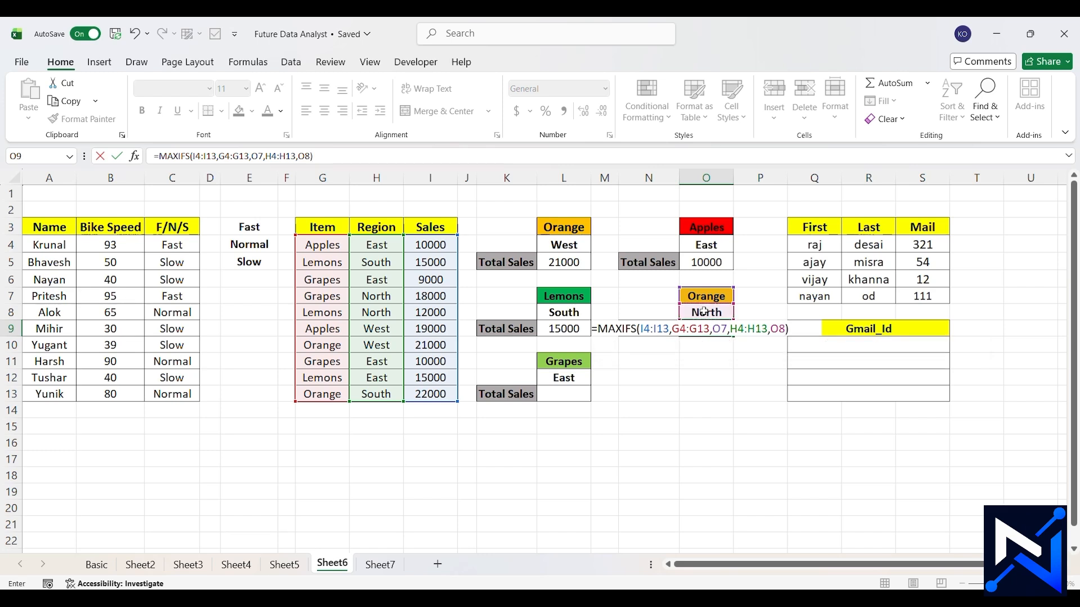
key("Return")
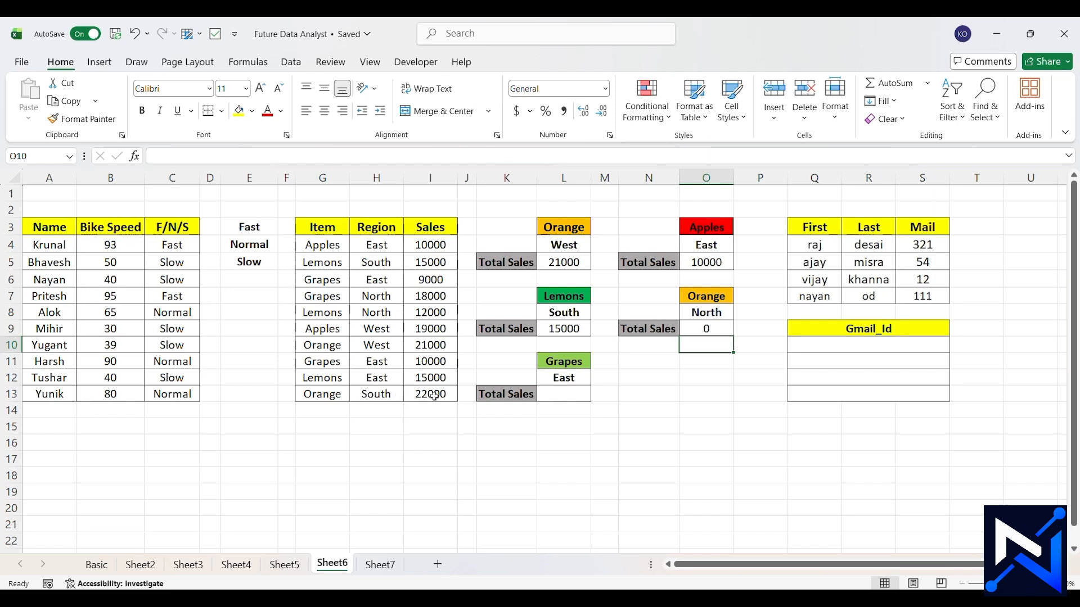
left_click(702, 328)
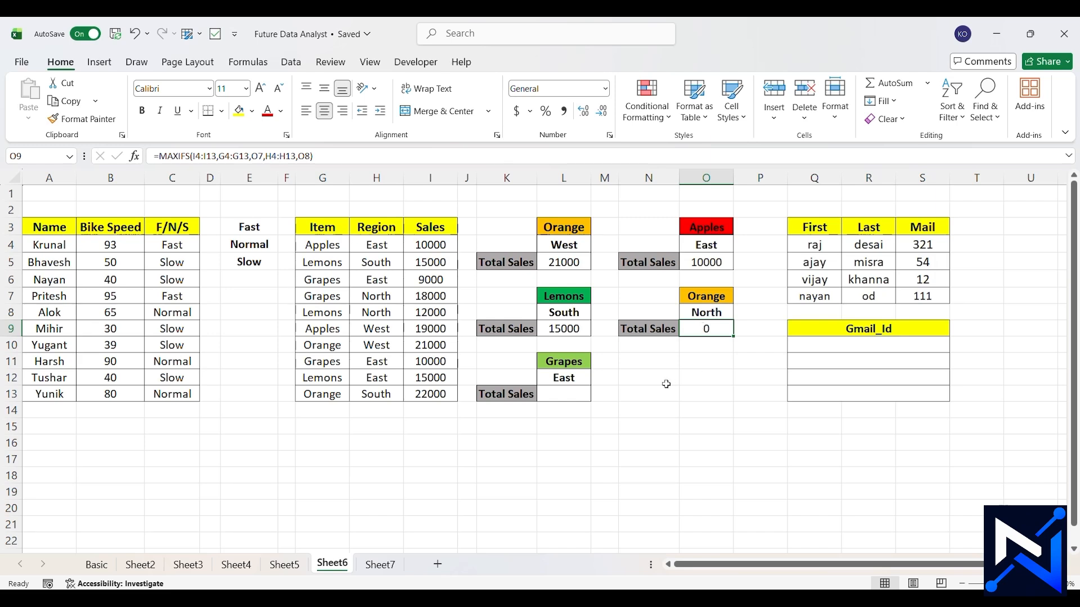
Start a COUNTIFS formula in L13 with the Sales values I4:I13 as the first criteria range
left_click(572, 395)
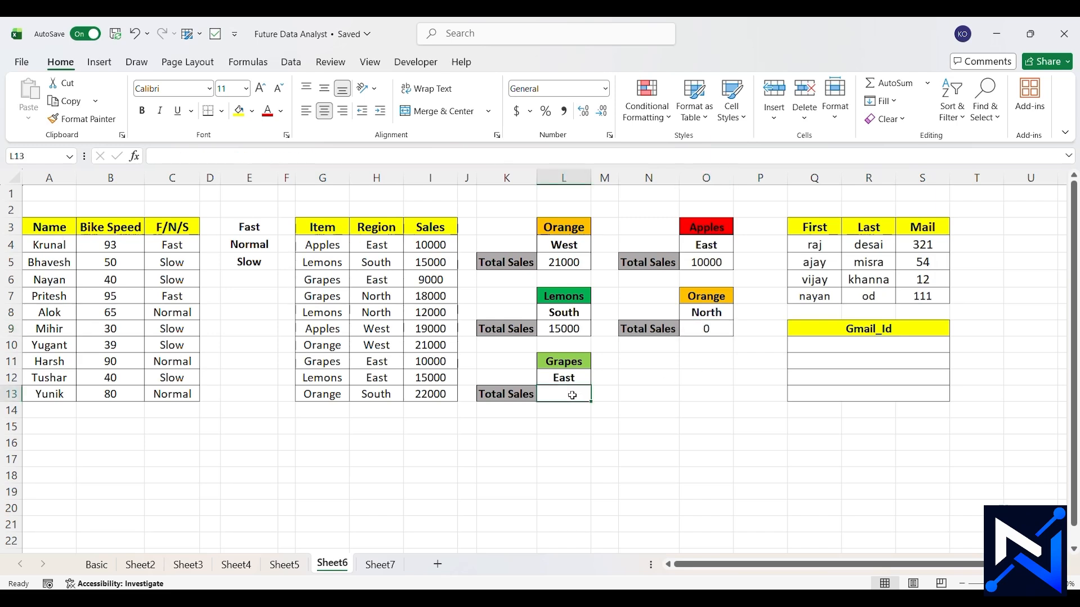
double_click(572, 396)
type("=count")
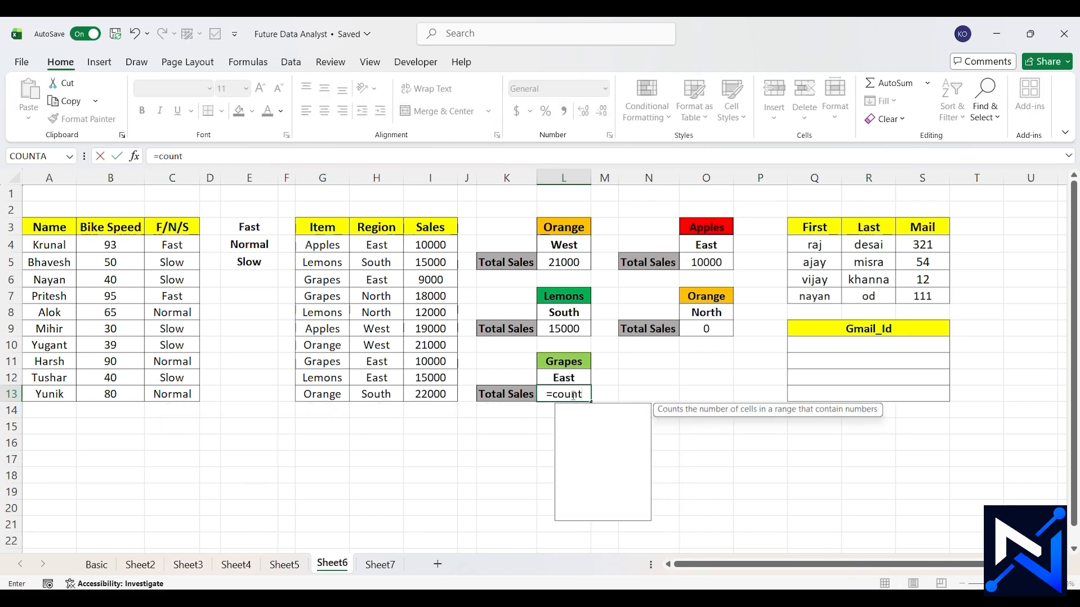
key("Tab")
key("BackSpace")
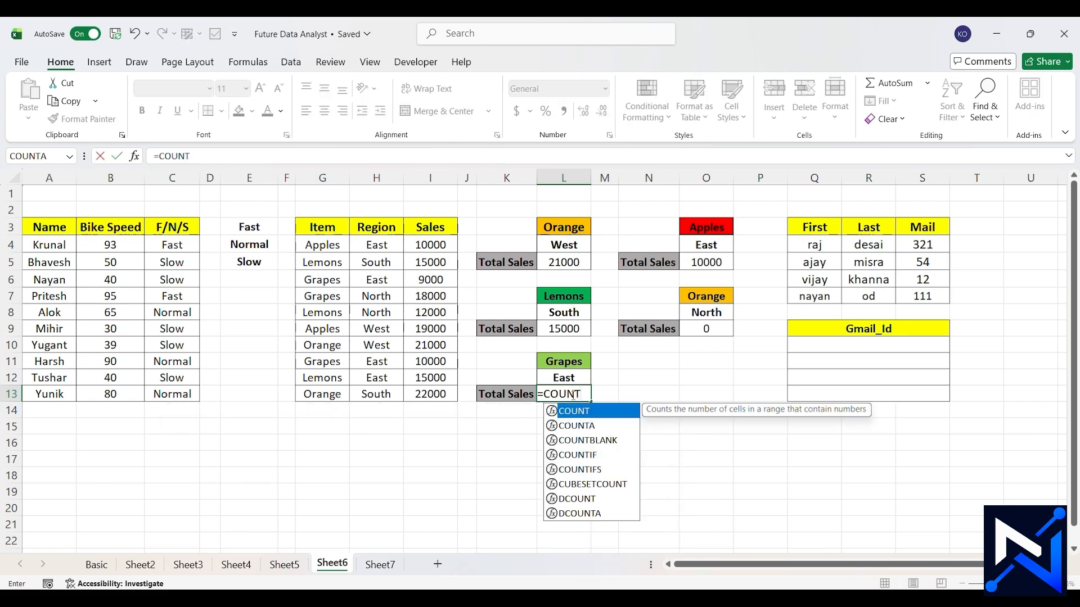
type("IFS")
key("Tab")
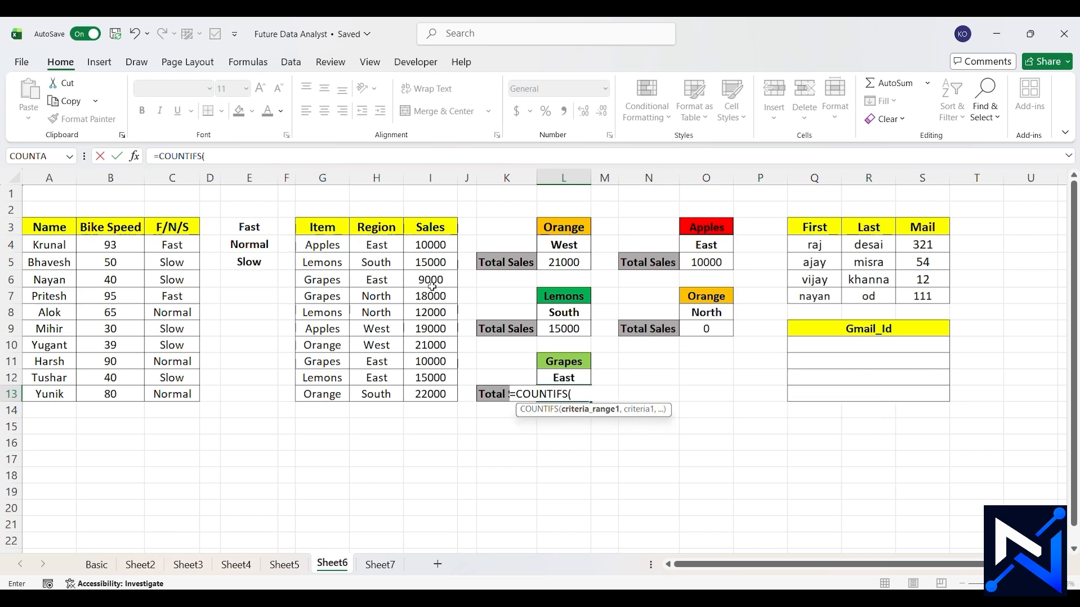
left_click_drag(430, 244, 440, 393)
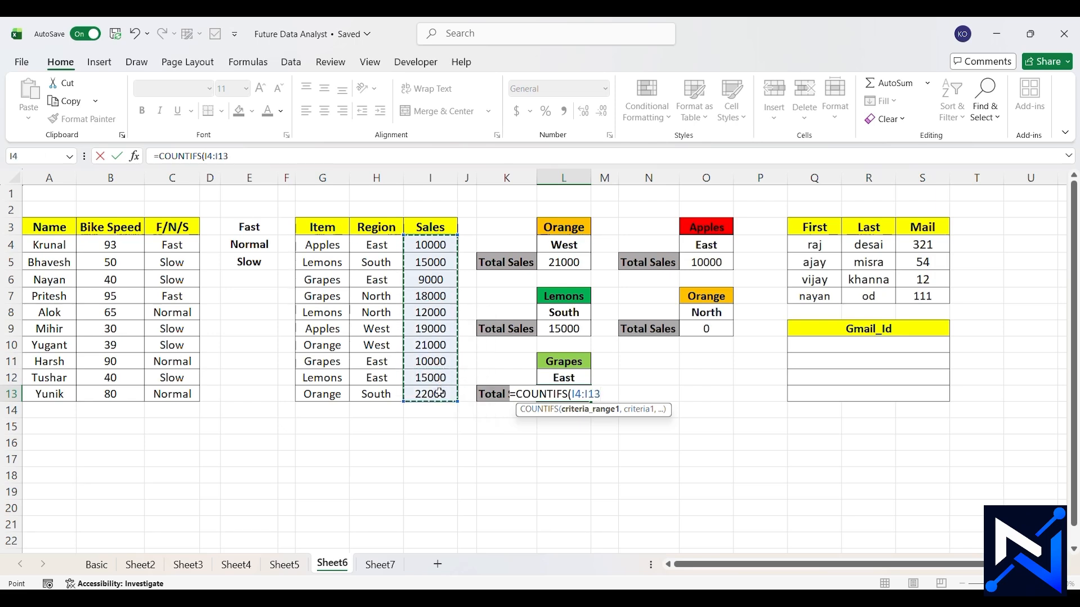
type(",")
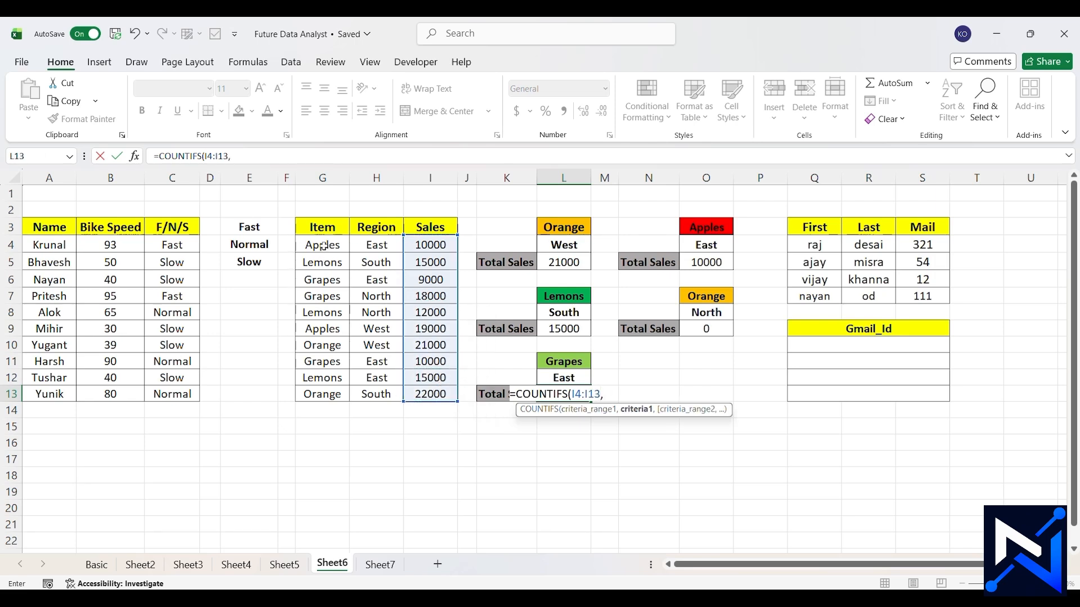
Try to complete the COUNTIFS formula in L13 with G4:G13, L11, H4:H13 and L12 as the remaining arguments
left_click_drag(324, 246, 330, 400)
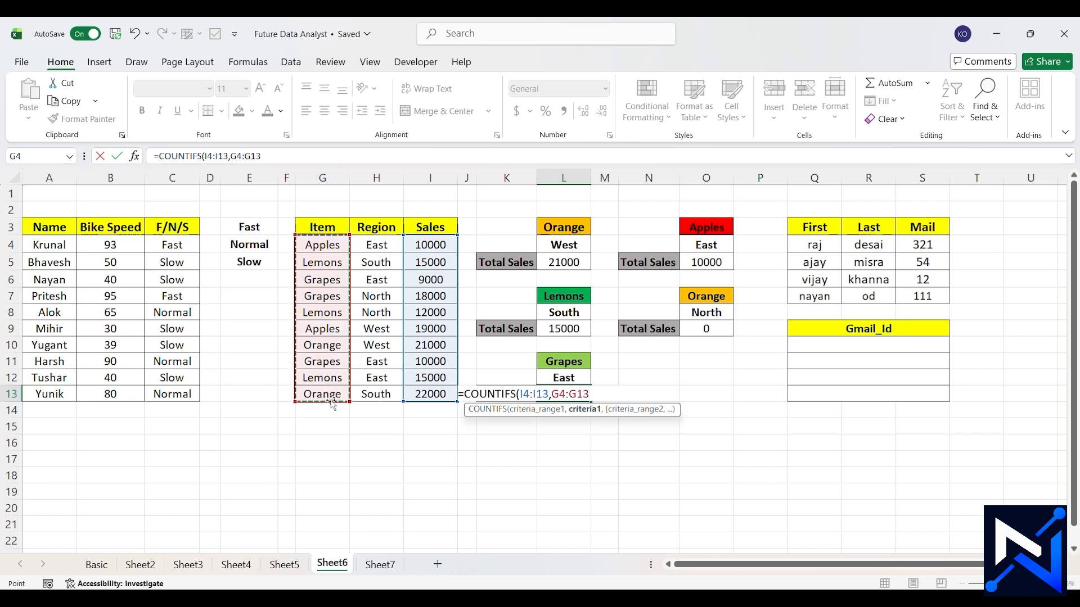
type(",")
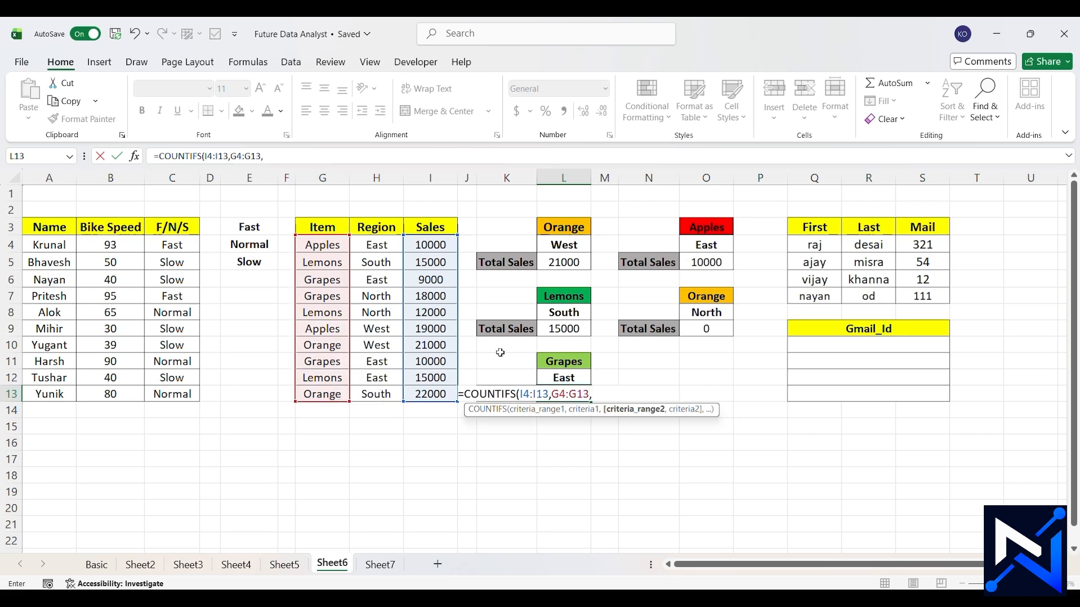
left_click(550, 363)
type(",")
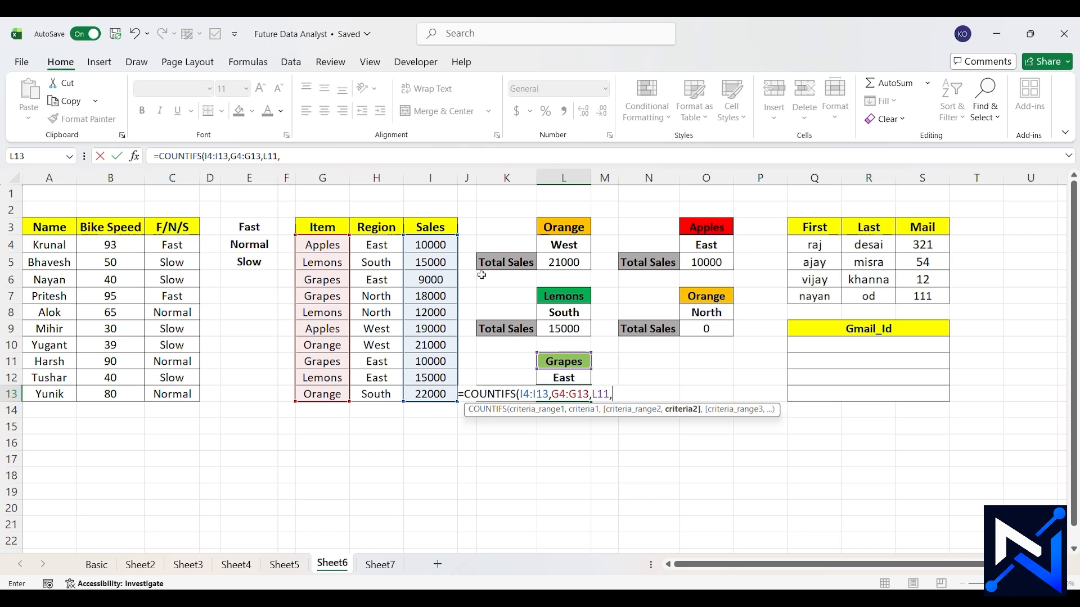
left_click_drag(377, 242, 376, 391)
type(",")
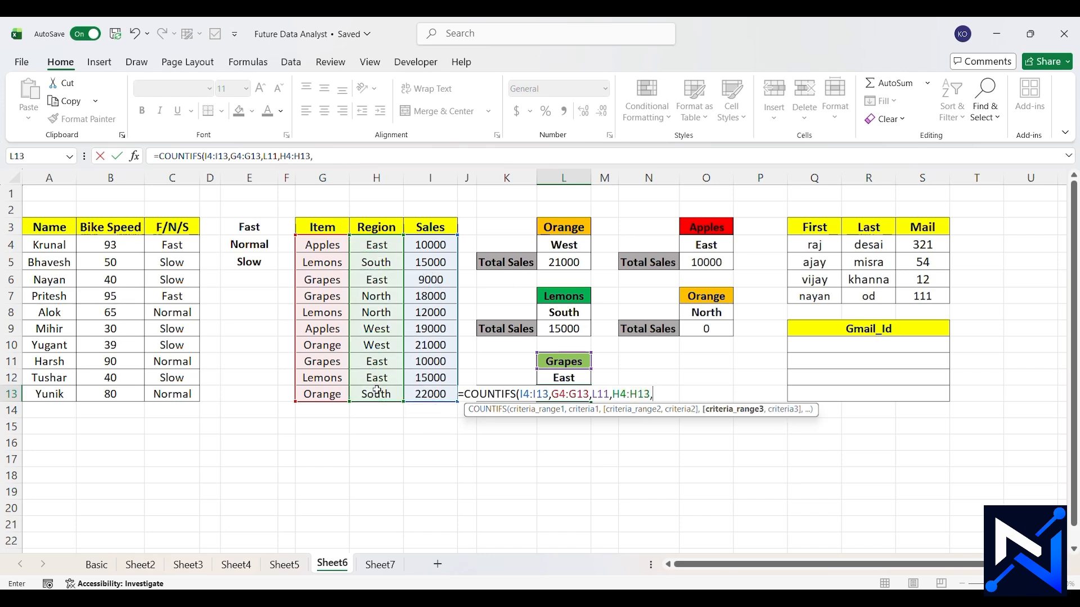
left_click(562, 378)
type(")")
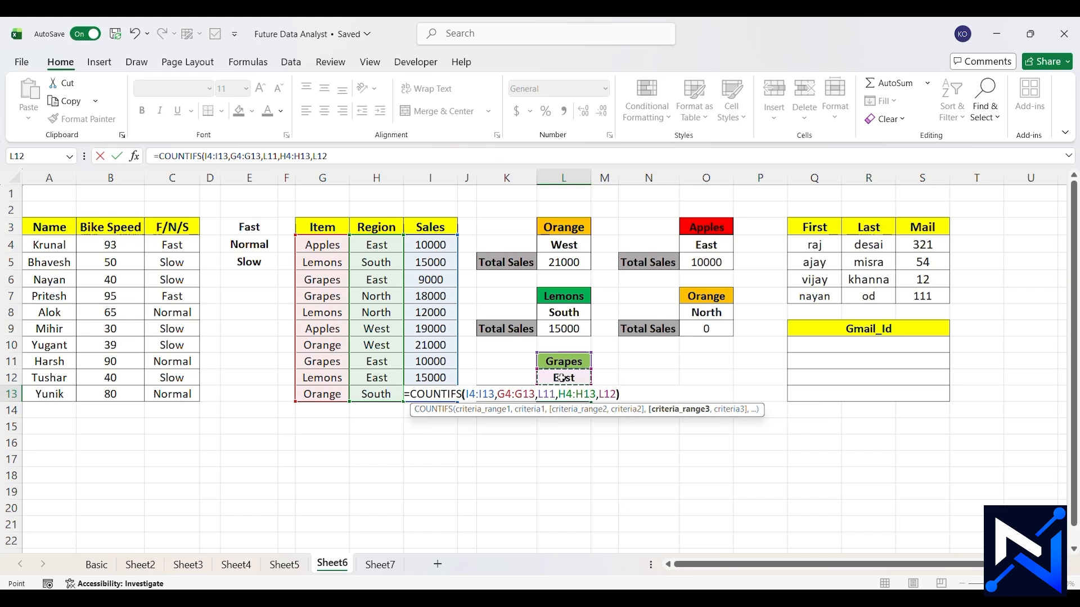
key("Return")
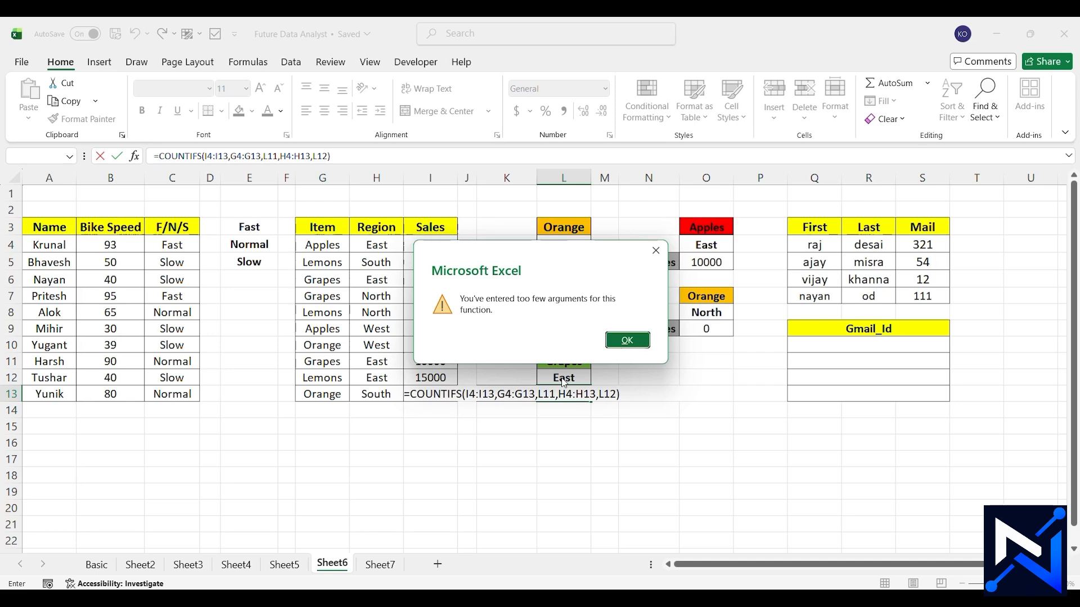
key("Return")
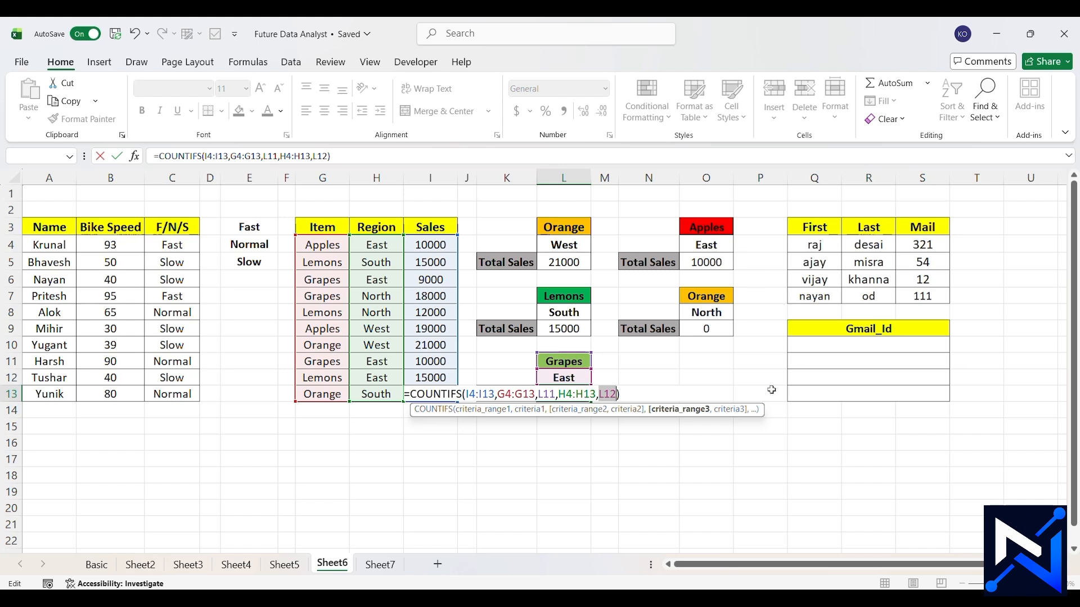
Delete the entire COUNTIFS formula from L13 and leave the cell empty
key("BackSpace")
key("BackSpace")
key("BackSpace")
key("BackSpace")
key("BackSpace")
key("BackSpace")
key("BackSpace")
key("BackSpace")
key("BackSpace")
key("BackSpace")
key("BackSpace")
key("BackSpace")
key("BackSpace")
key("BackSpace")
key("BackSpace")
key("BackSpace")
key("BackSpace")
key("BackSpace")
key("BackSpace")
key("BackSpace")
key("BackSpace")
key("BackSpace")
key("BackSpace")
key("BackSpace")
key("BackSpace")
key("BackSpace")
key("BackSpace")
key("BackSpace")
key("BackSpace")
key("BackSpace")
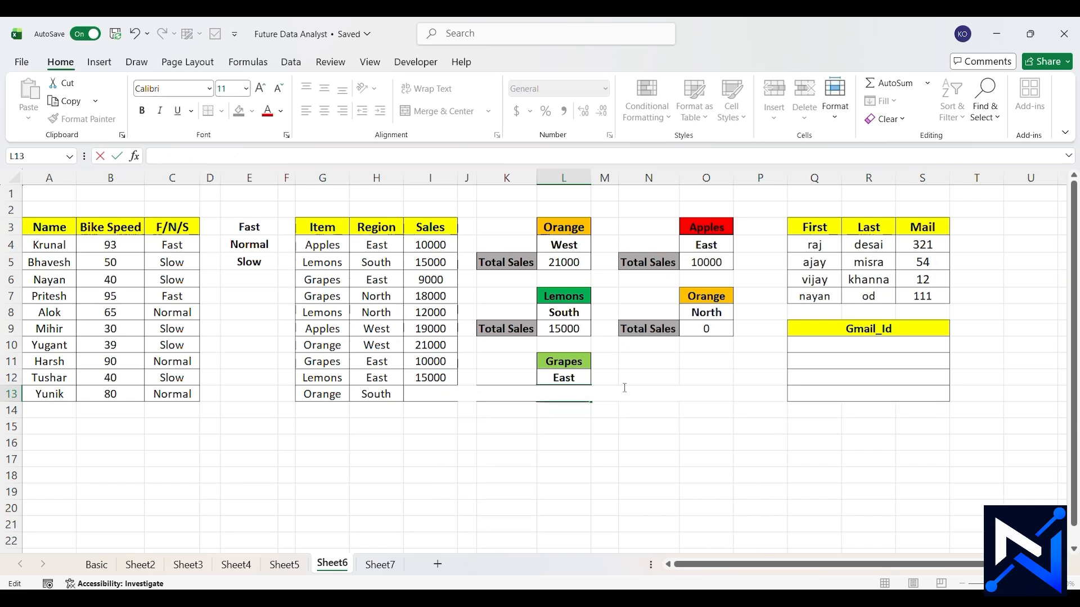
key("Escape")
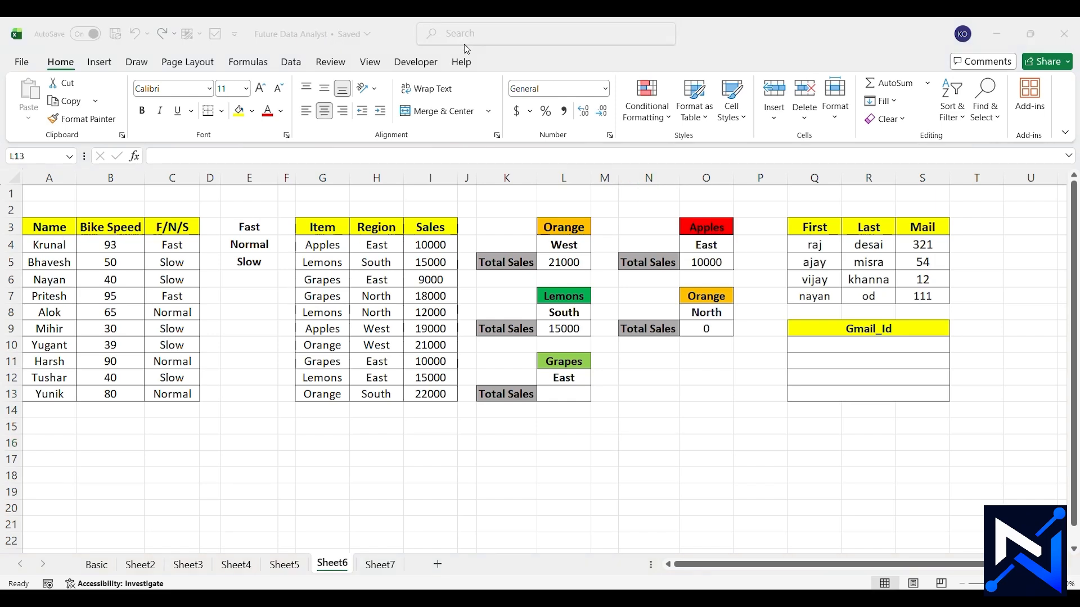
Start a COUNTIFS formula in L13 with the first condition matching the Item range G4:G13 against L11
left_click(563, 393)
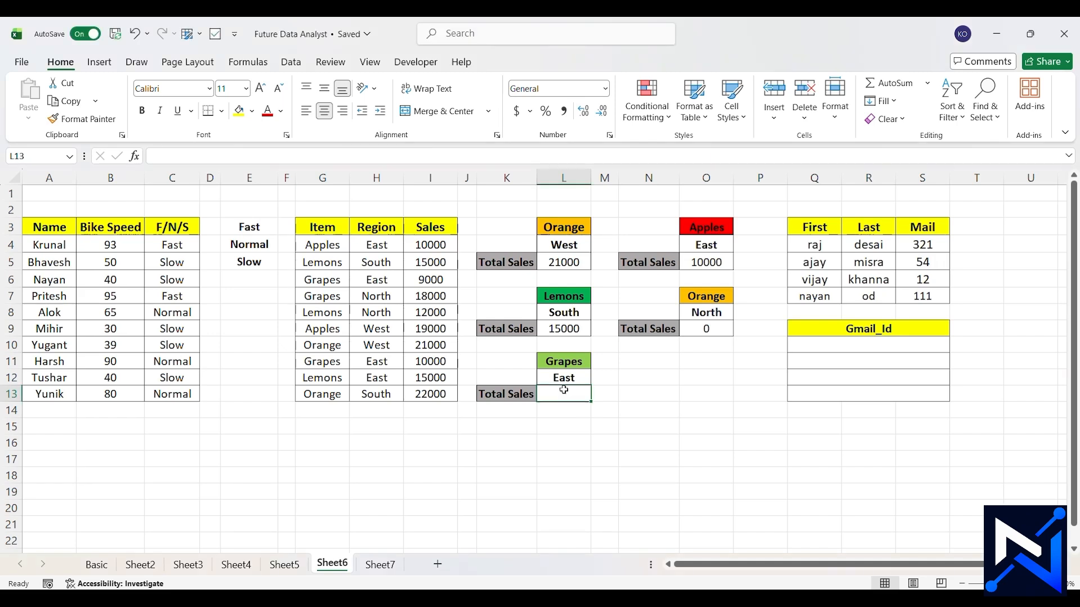
type("=count")
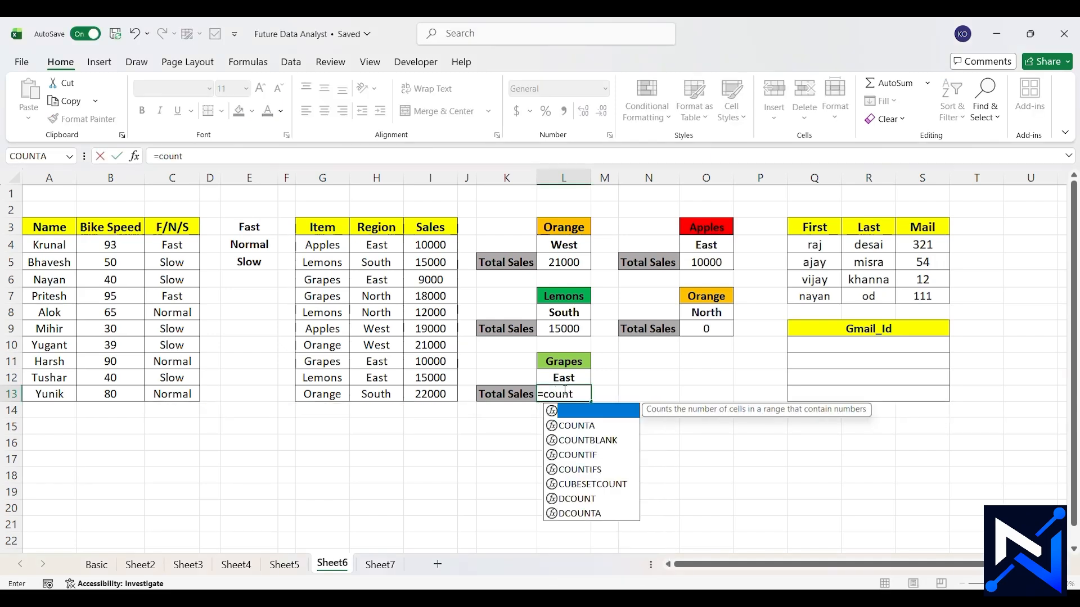
type("ifs")
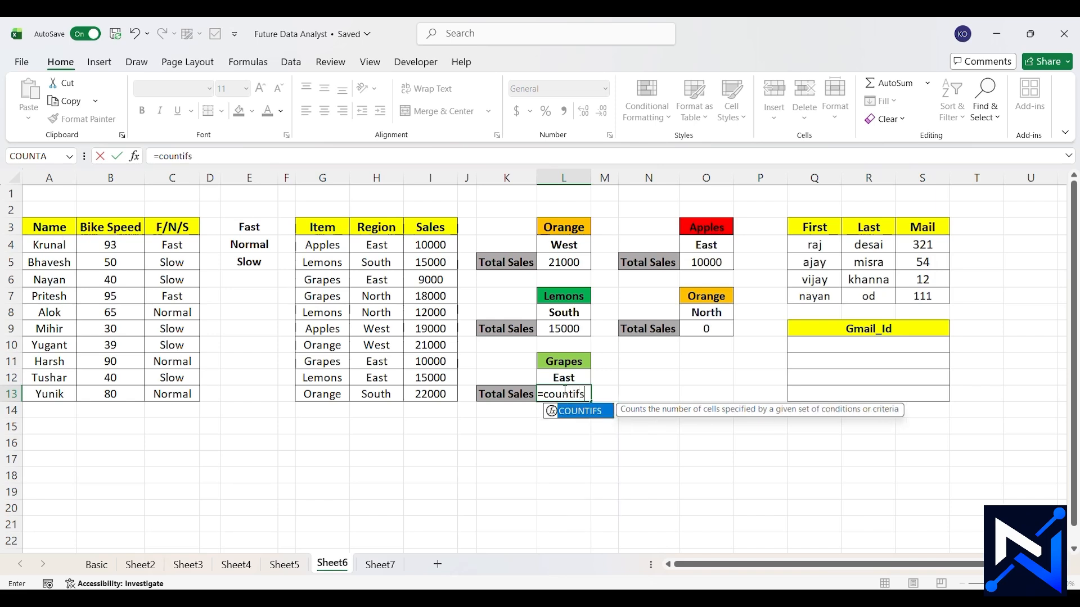
key("Tab")
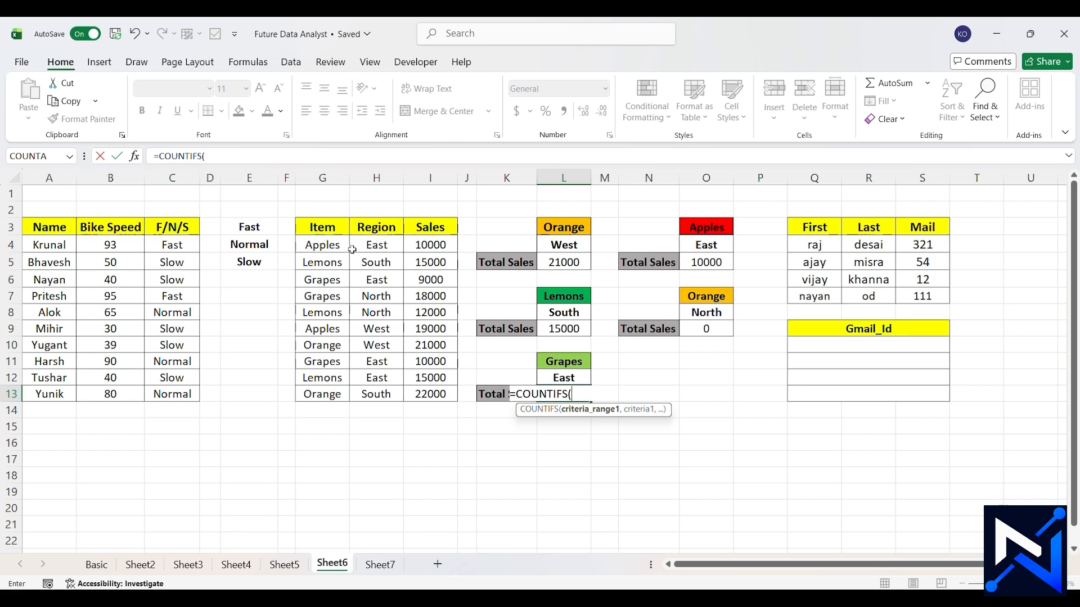
left_click_drag(323, 246, 349, 400)
type(",")
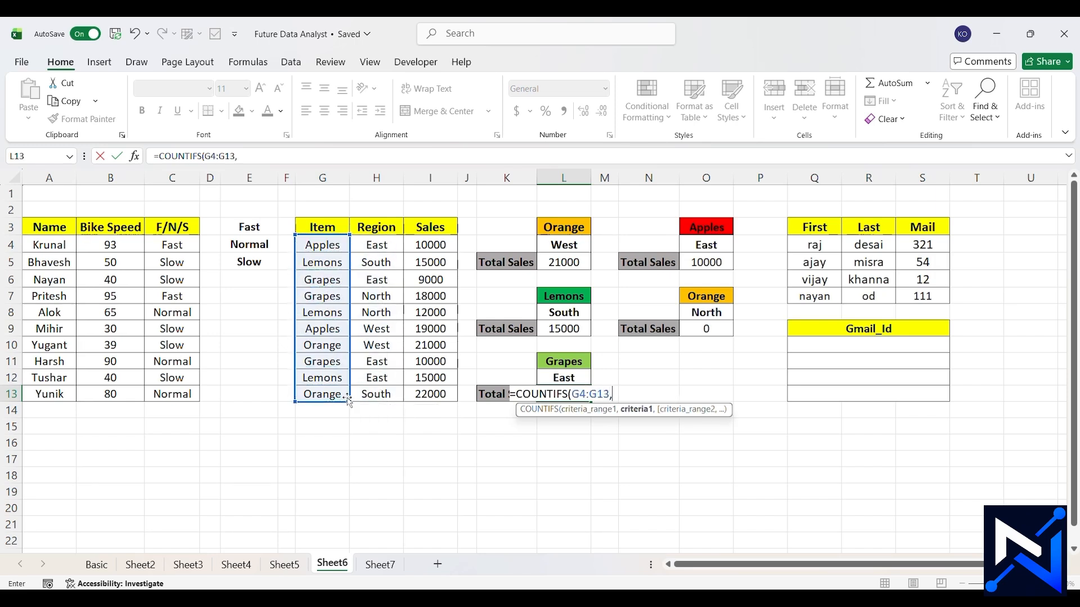
left_click(567, 364)
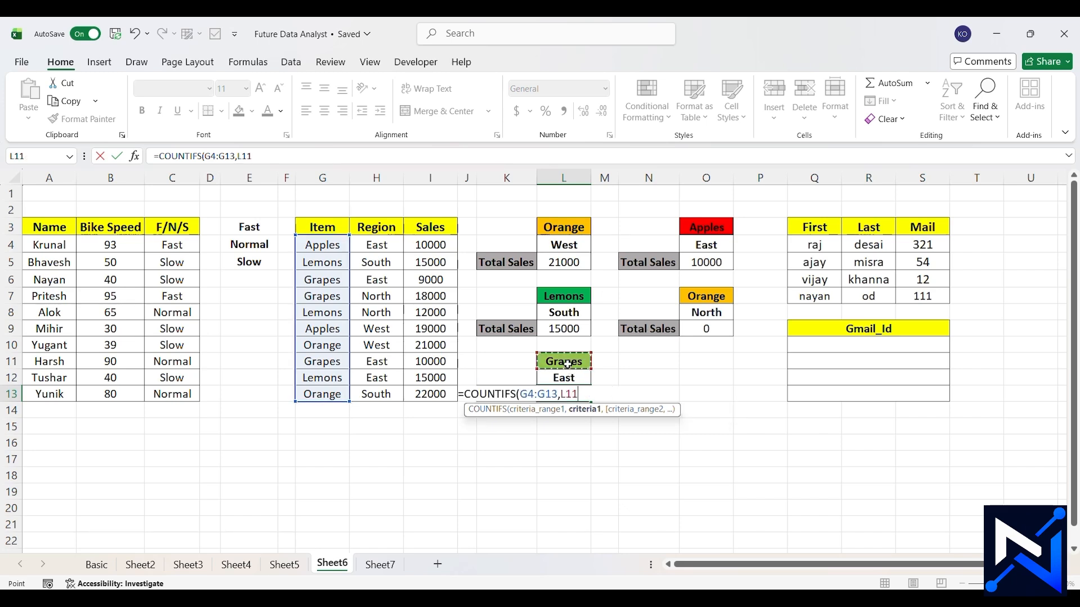
type(",")
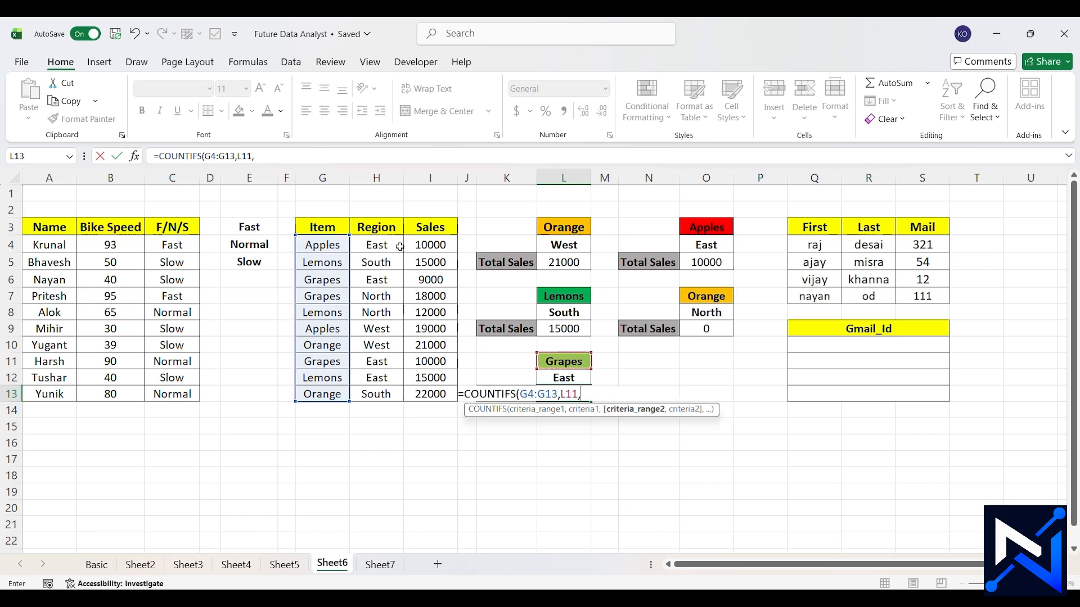
Add the second condition, matching the Region range H4:H13 against L12, then complete the COUNTIFS formula in L13 and review it
left_click_drag(382, 246, 383, 394)
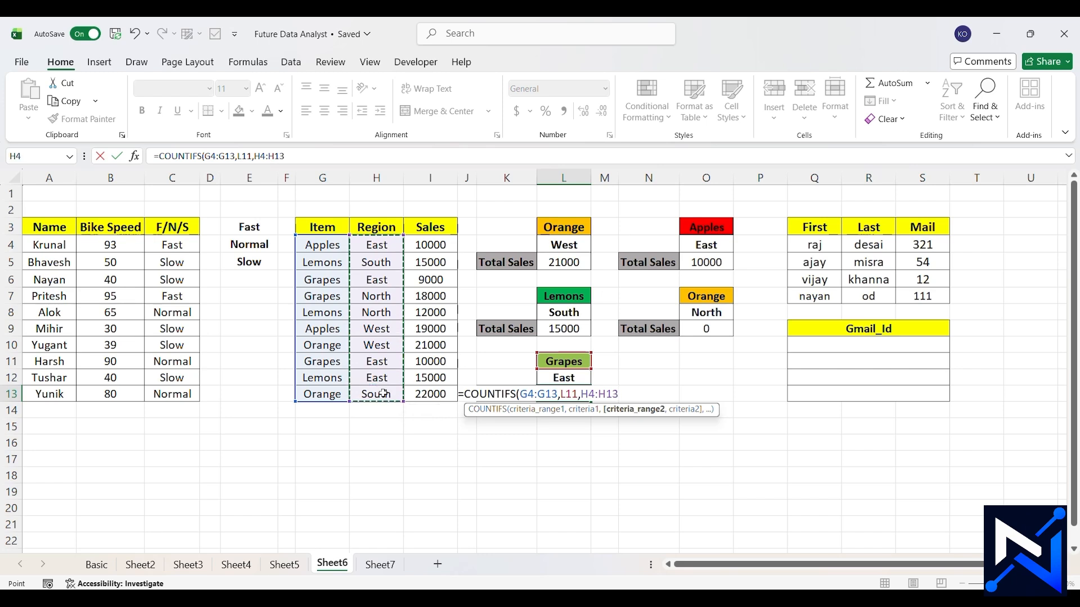
type(",")
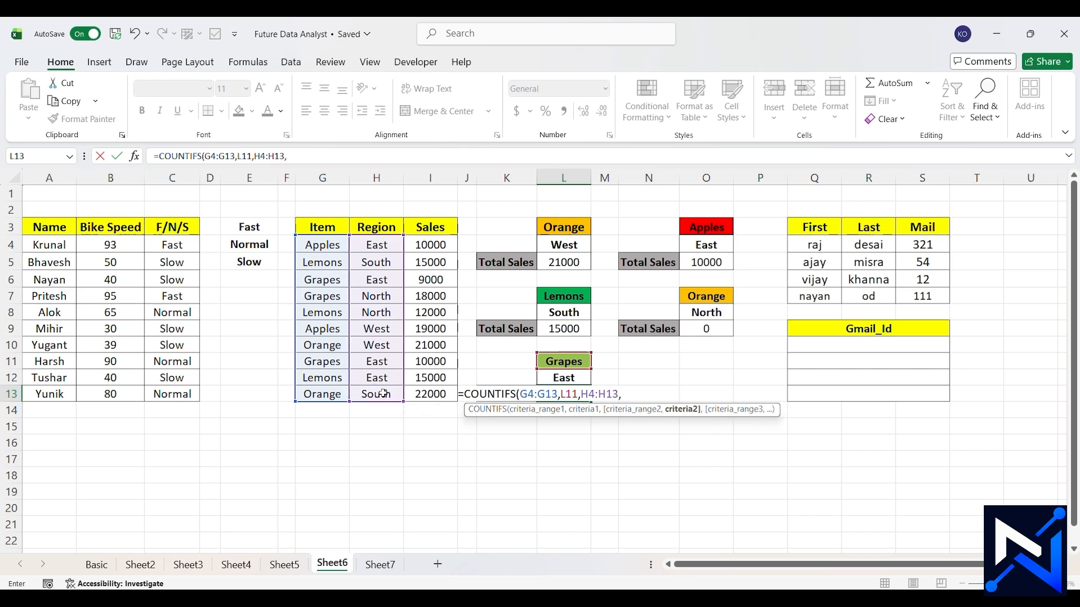
left_click(583, 378)
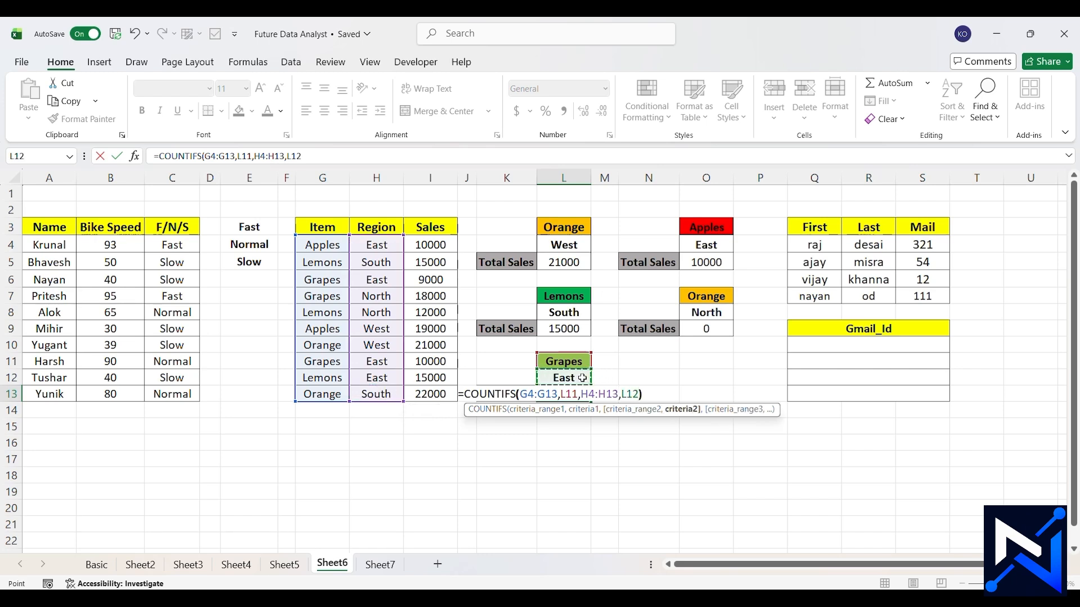
key("Return")
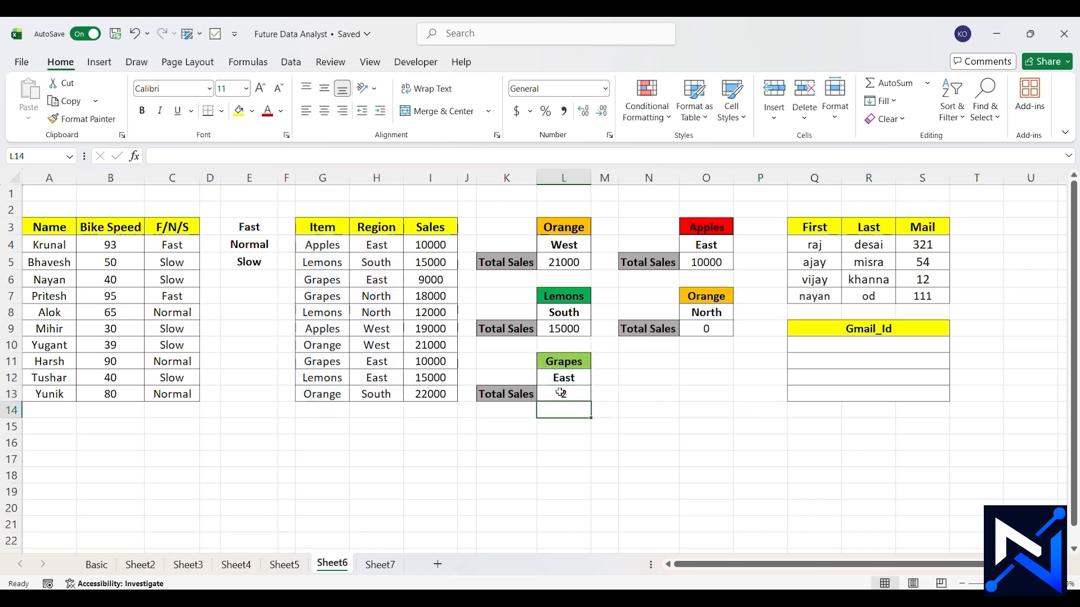
left_click(579, 391)
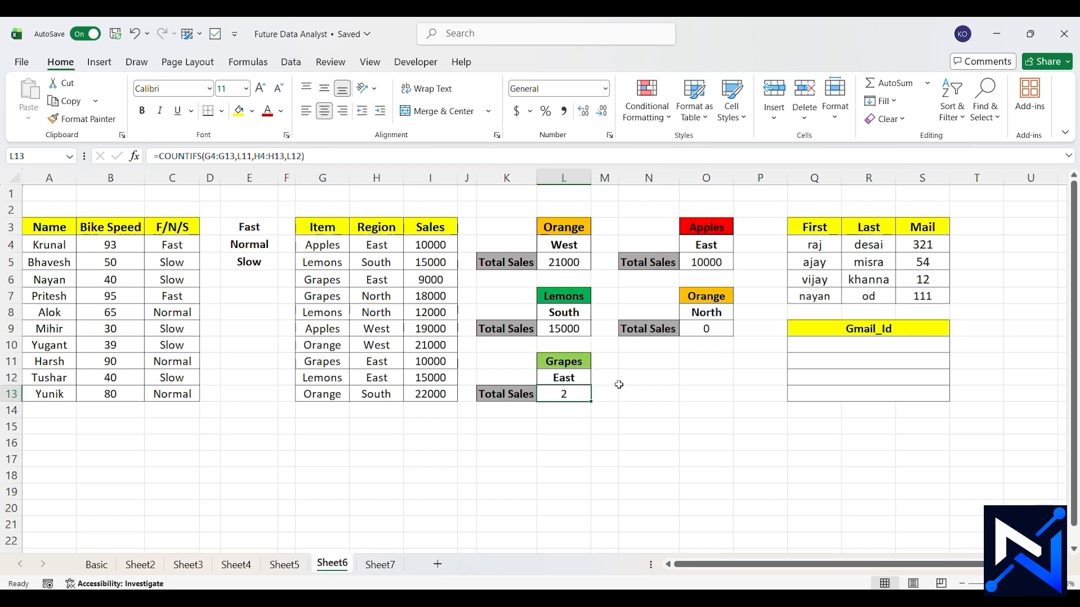
left_click(838, 345)
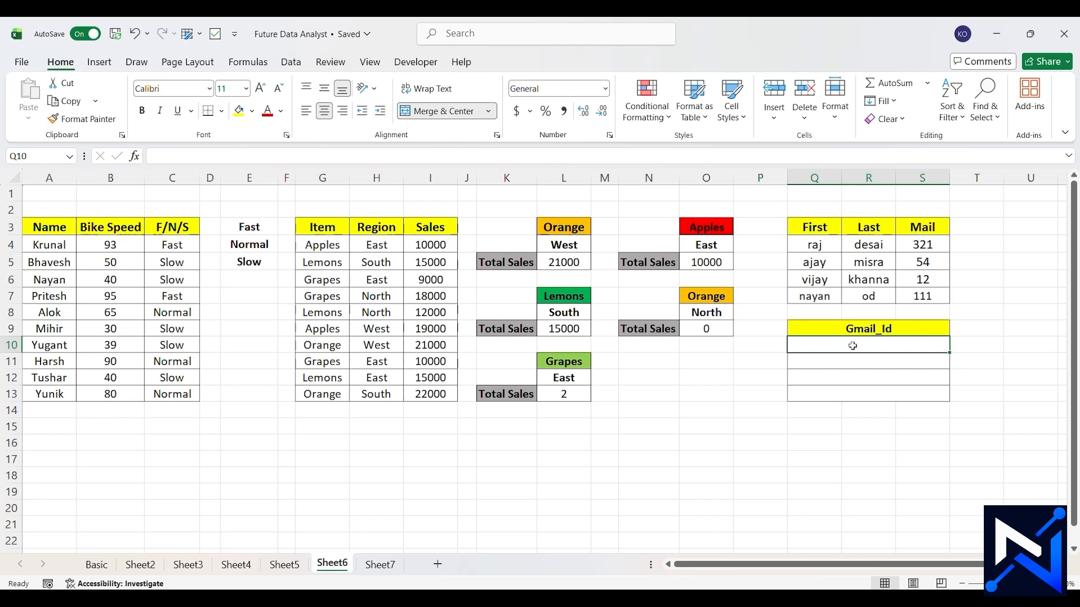
type("=con")
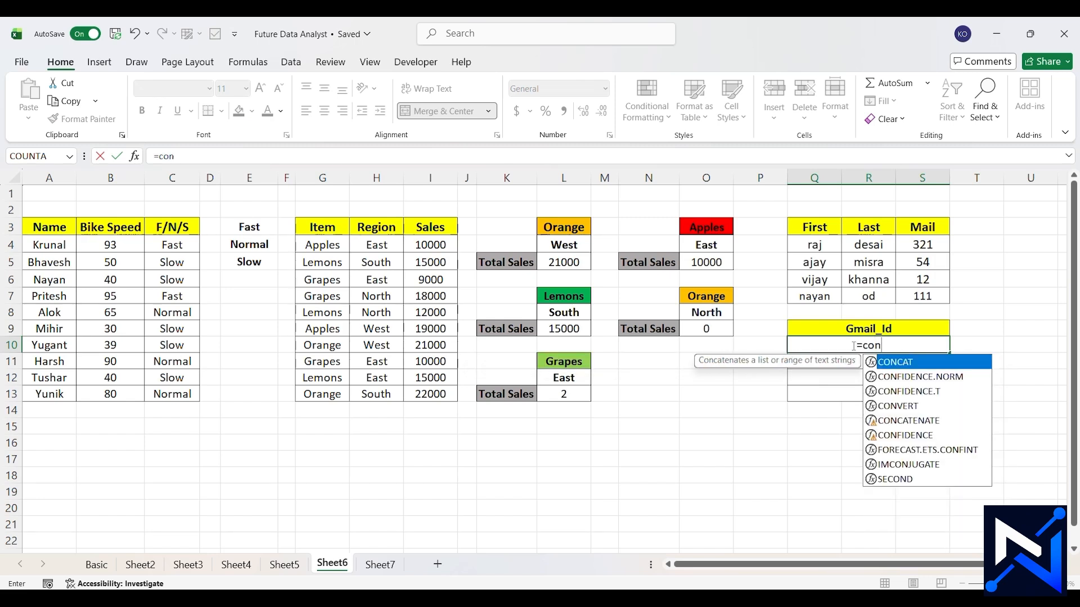
key("Tab")
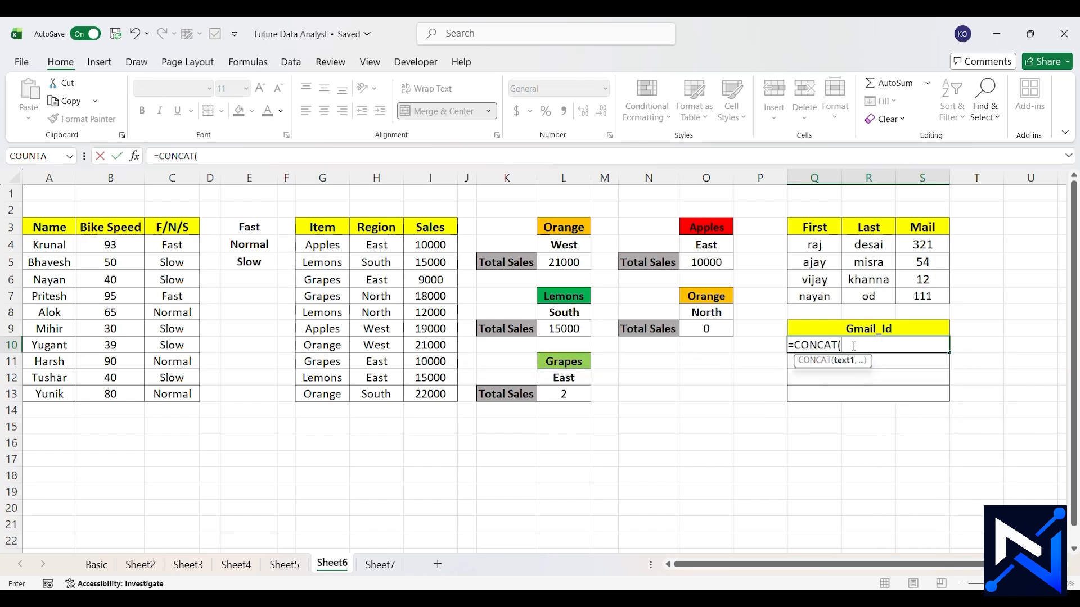
left_click(808, 246)
type(",")
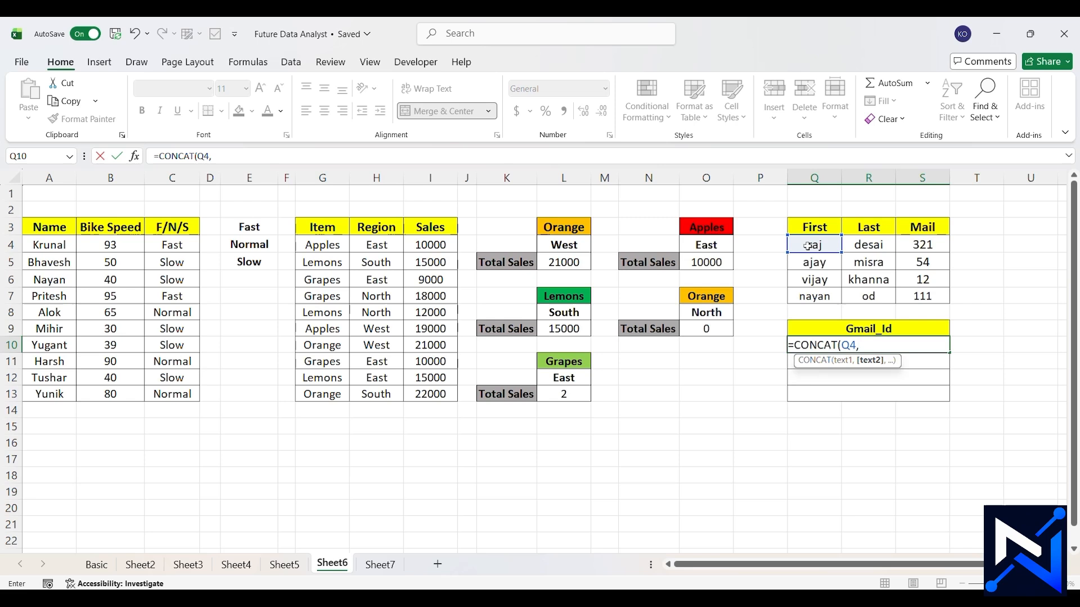
left_click(861, 246)
type(",")
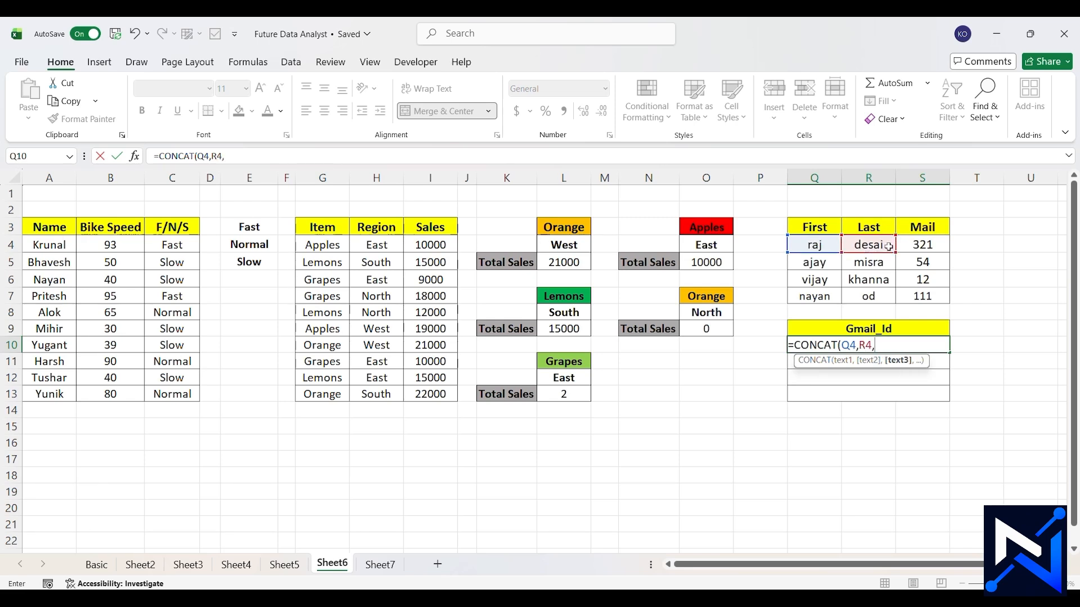
left_click(917, 245)
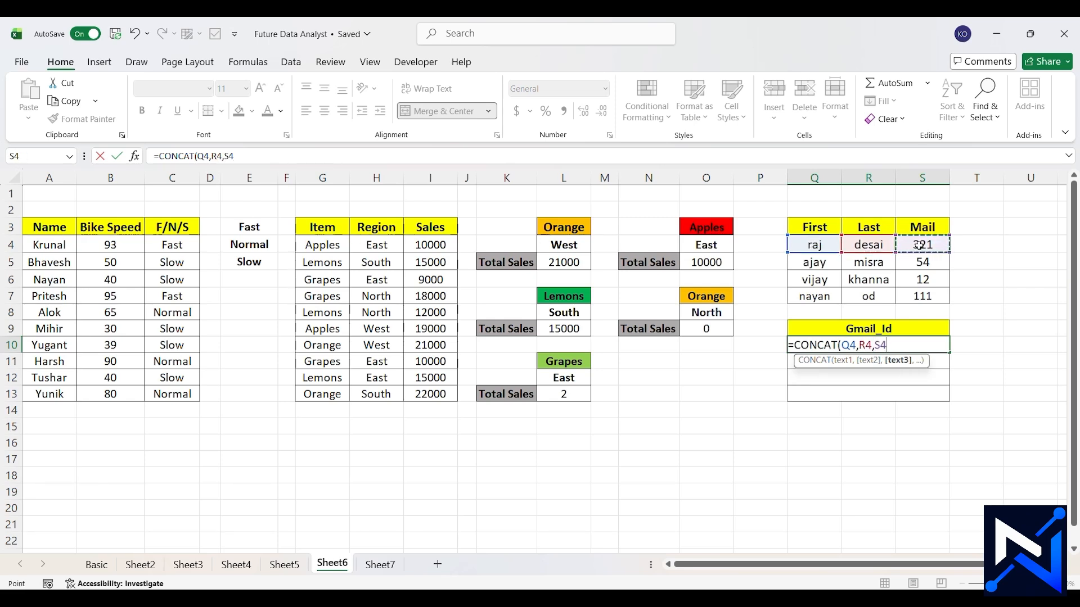
type(",")
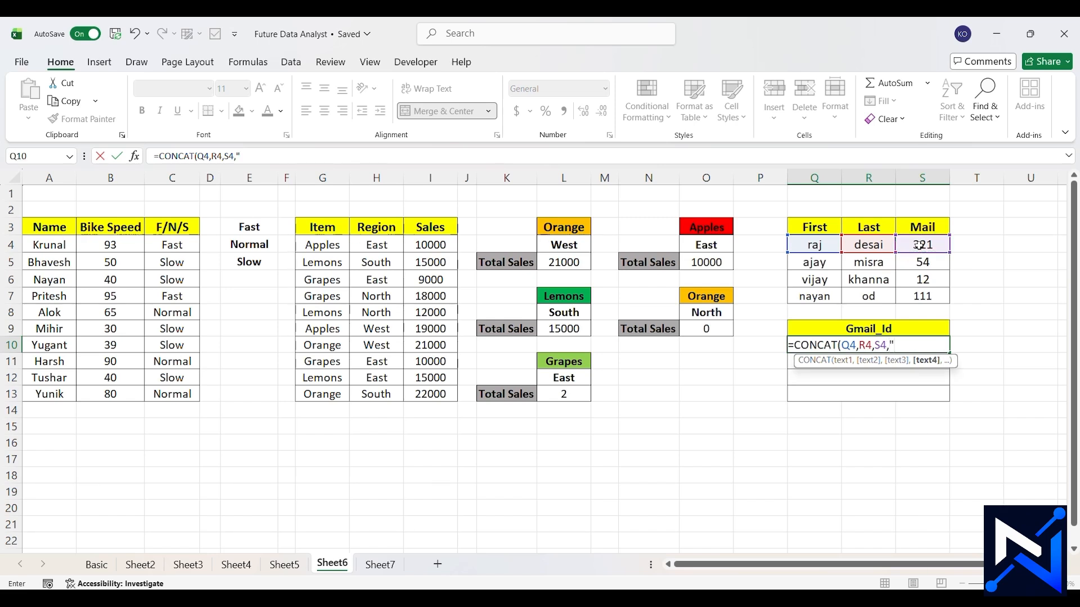
type("\"@gmail.com")
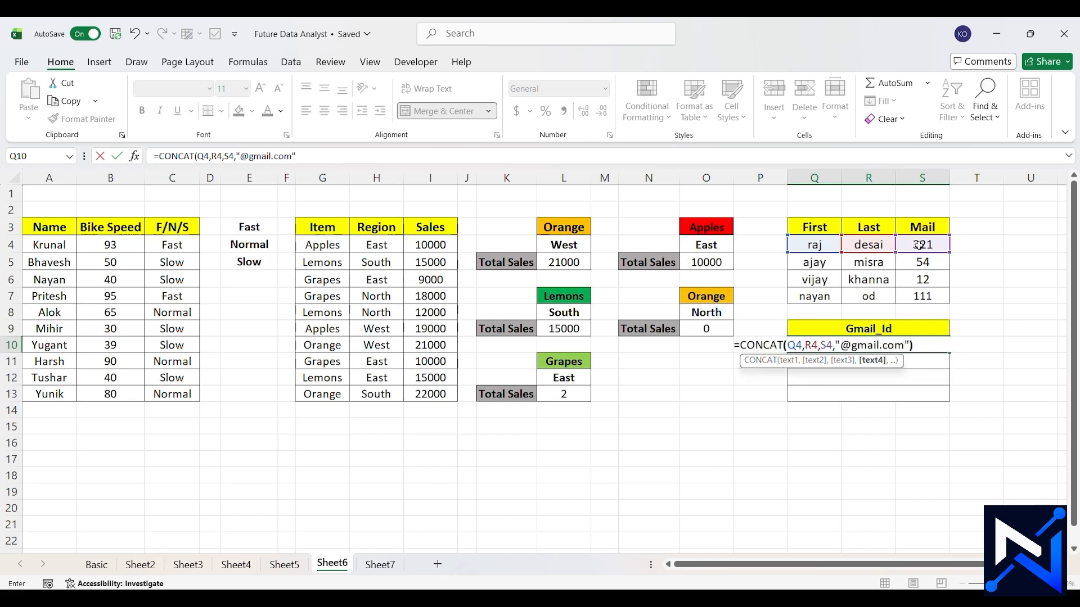
type(")")
key("Return")
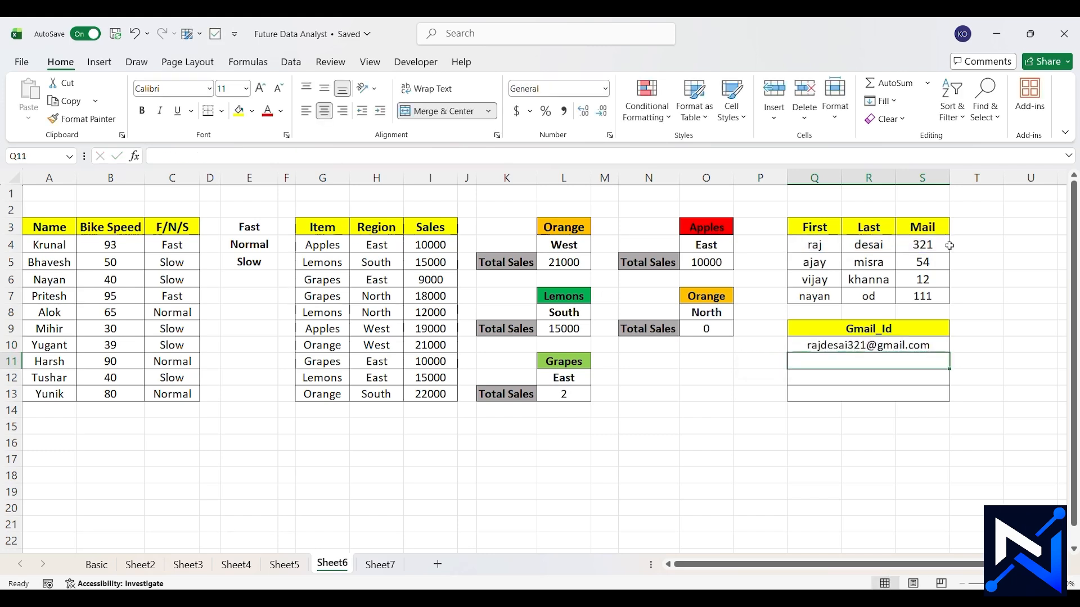
Fill the CONCAT formula down the Gmail_Id range from Q10 to row 13
left_click_drag(923, 345, 925, 391)
key("ctrl+d")
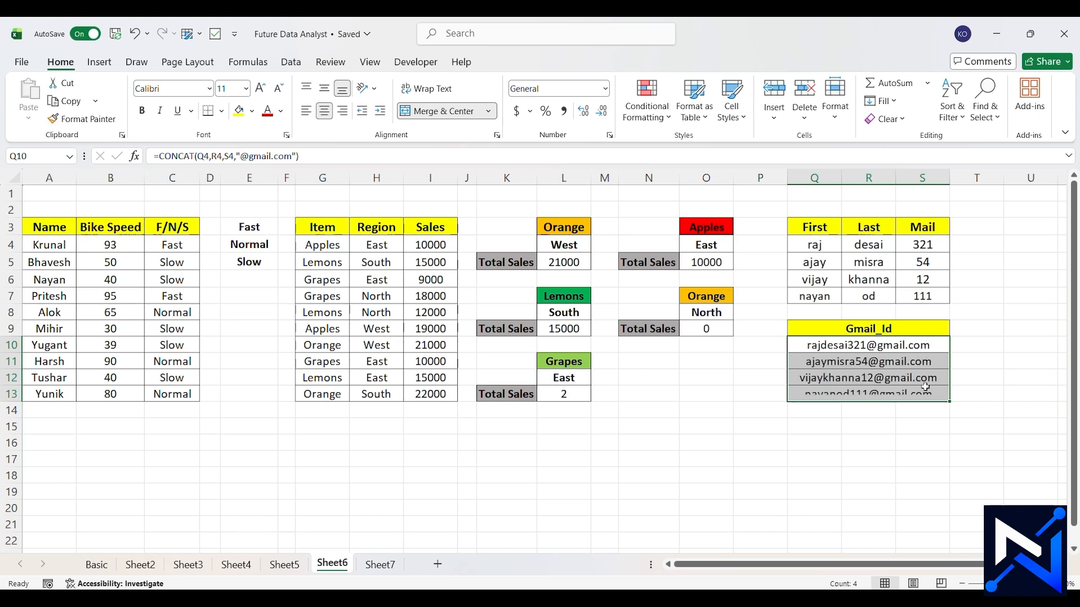
left_click(986, 350)
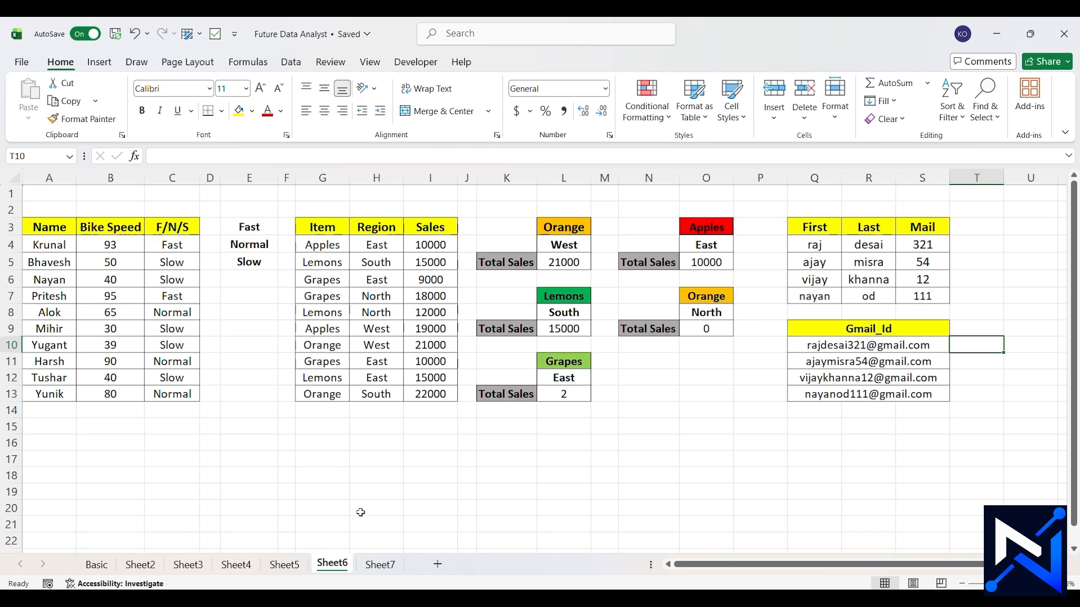
On Sheet7, start an IF formula with a nested AND function in D5 of the IF + AND table
left_click(380, 565)
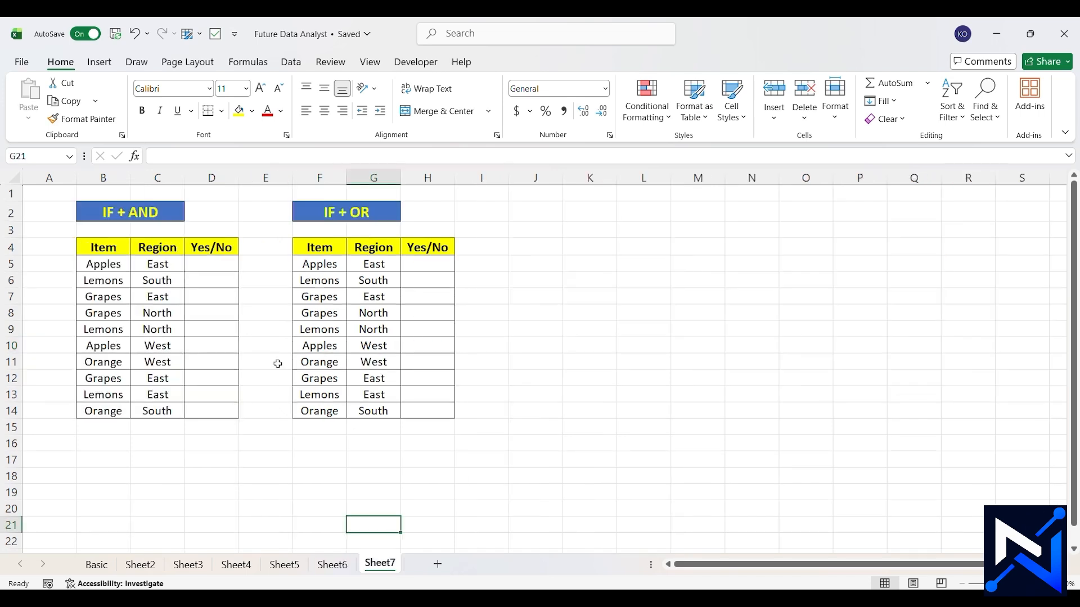
left_click(211, 267)
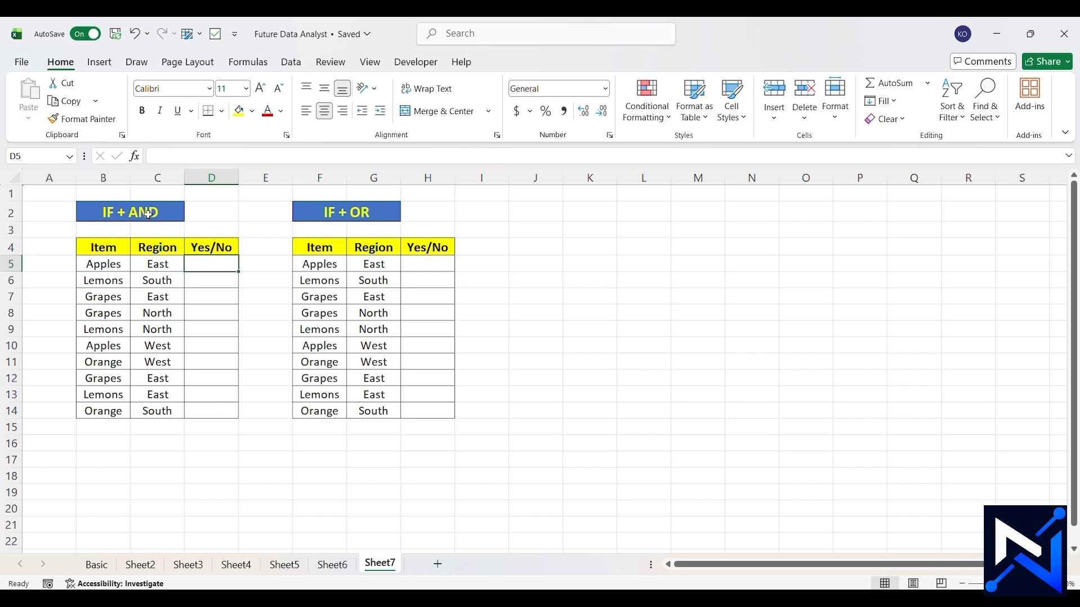
left_click(156, 262)
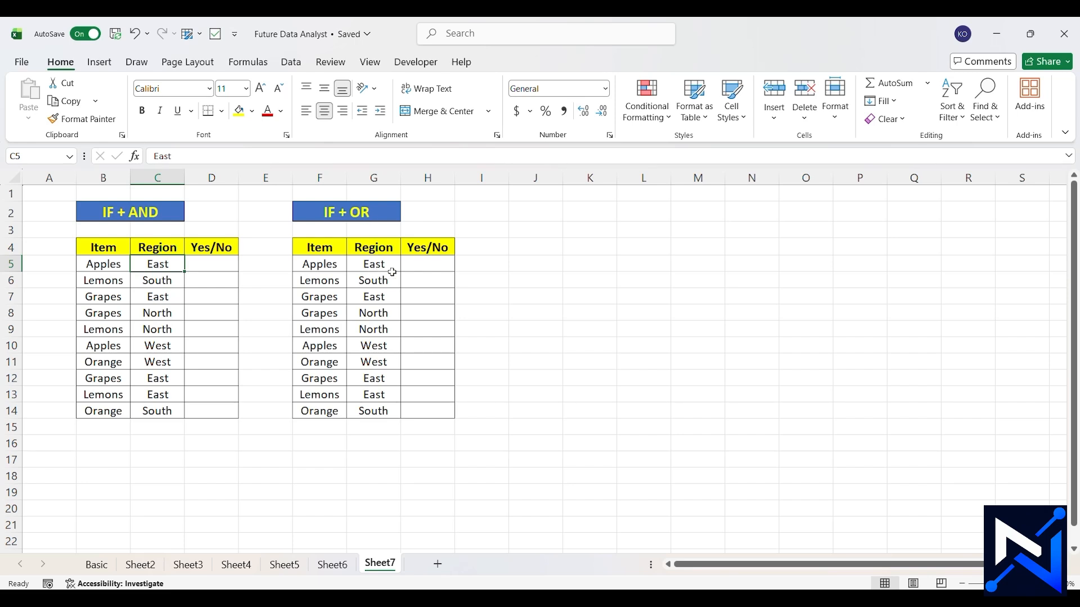
double_click(221, 273)
type("=")
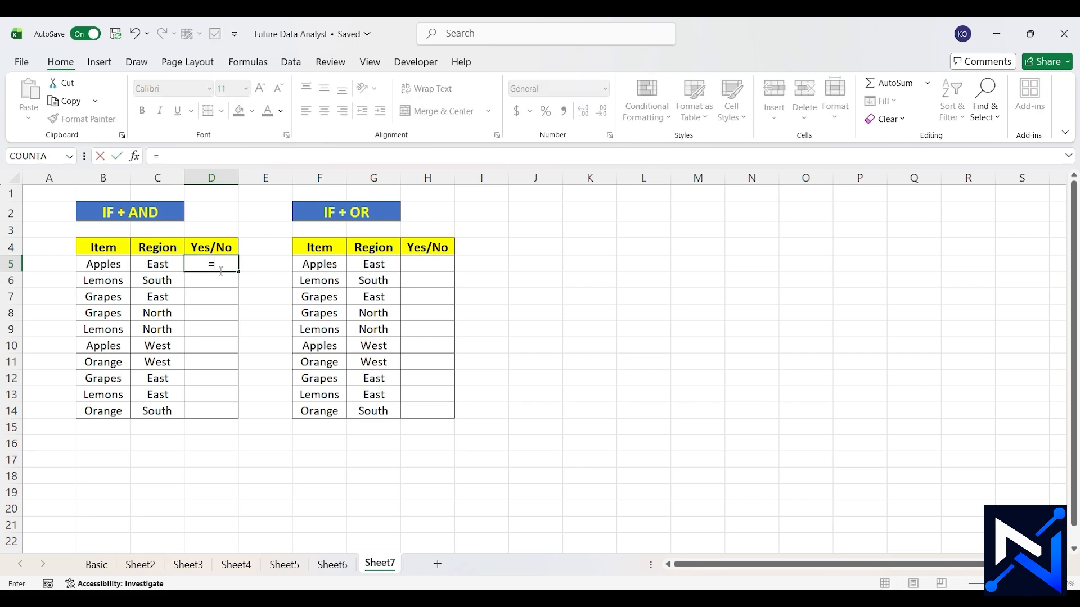
type("if")
key("Tab")
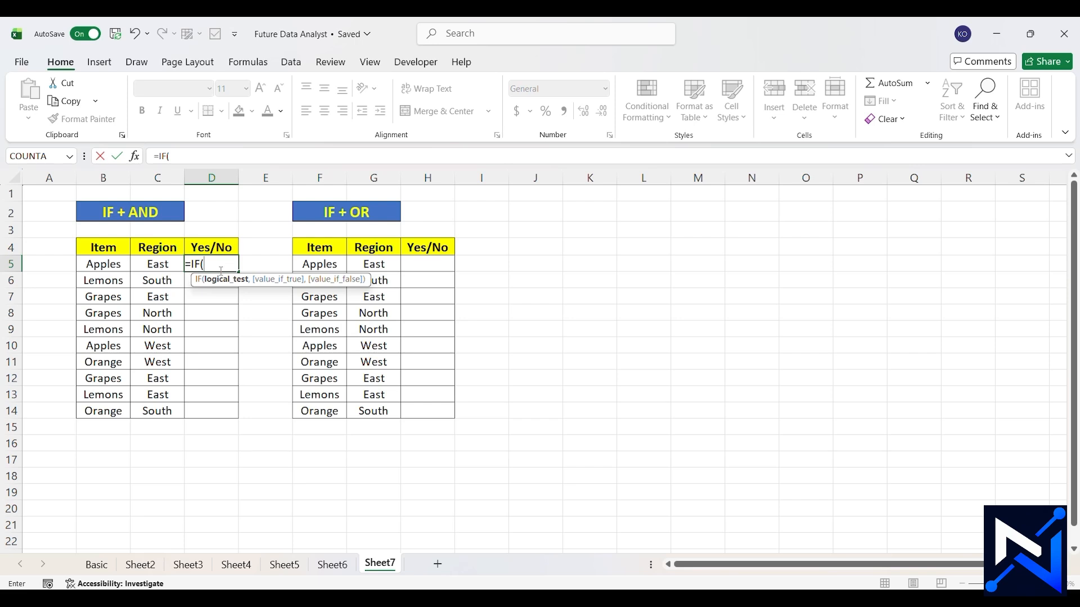
type("an")
key("Tab")
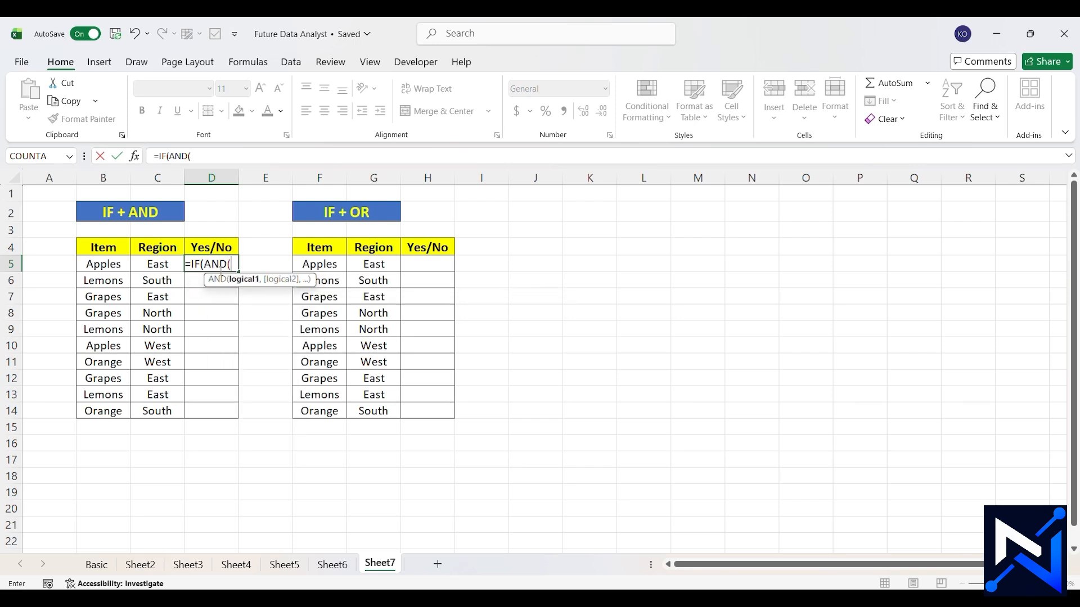
Add B5="Apples" as the first AND condition of the formula in D5
left_click(112, 266)
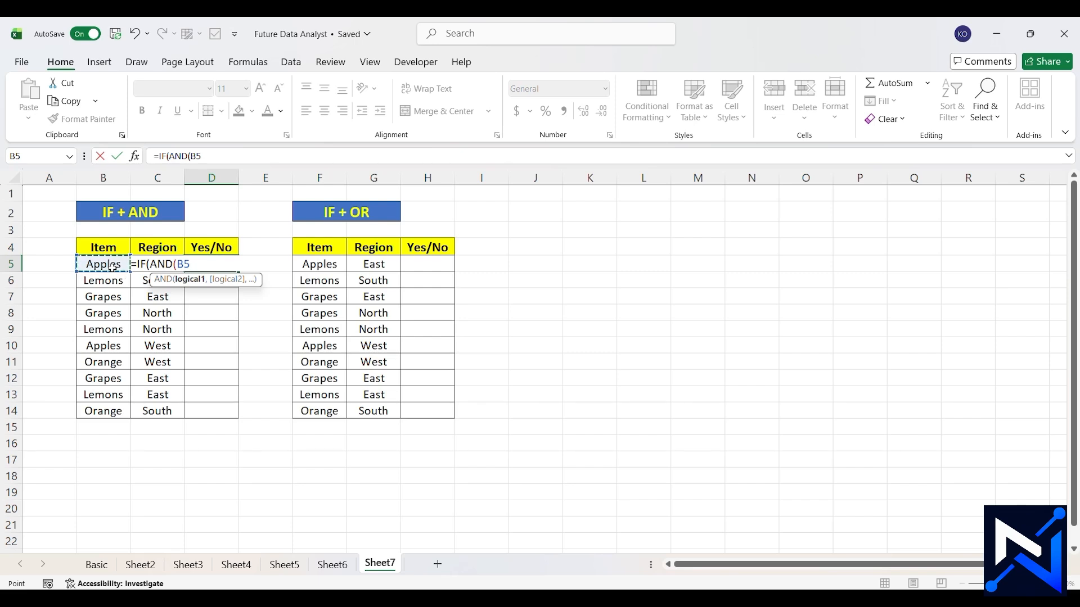
type("+")
type("\"A")
type("p")
type("pl")
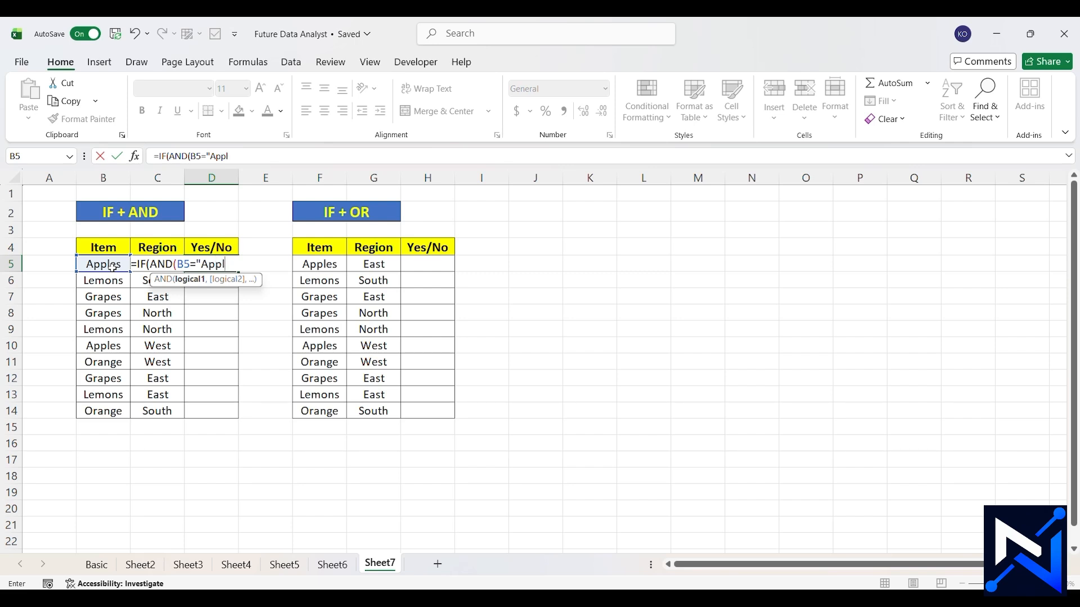
type("es\",")
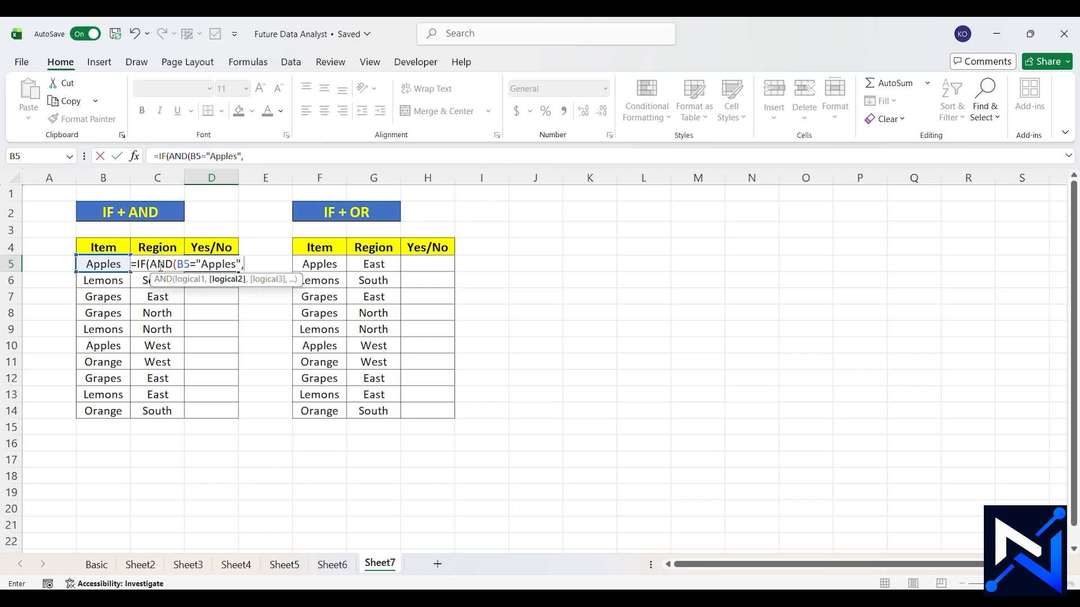
Add C5="West" as the second AND condition in D5 and close the AND function
left_click(153, 245)
key("Left")
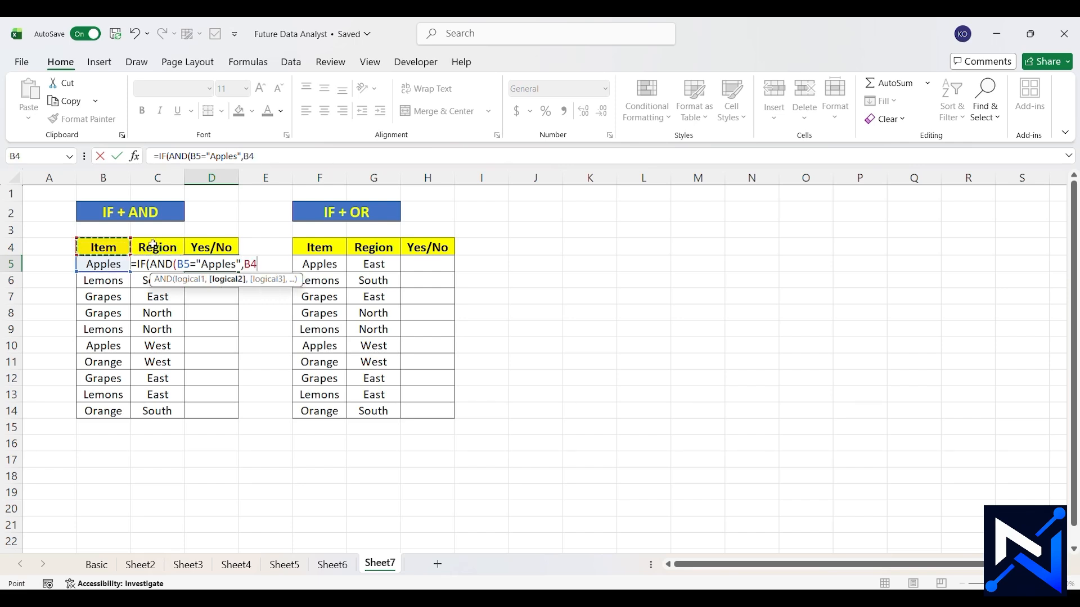
key("Right")
key("Down")
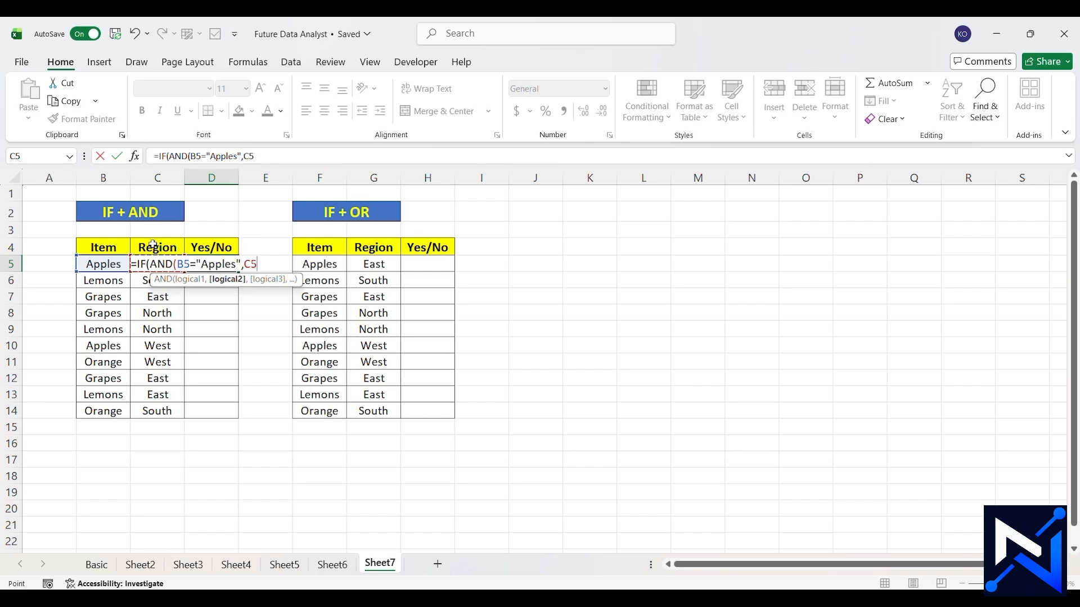
type("=\"West")
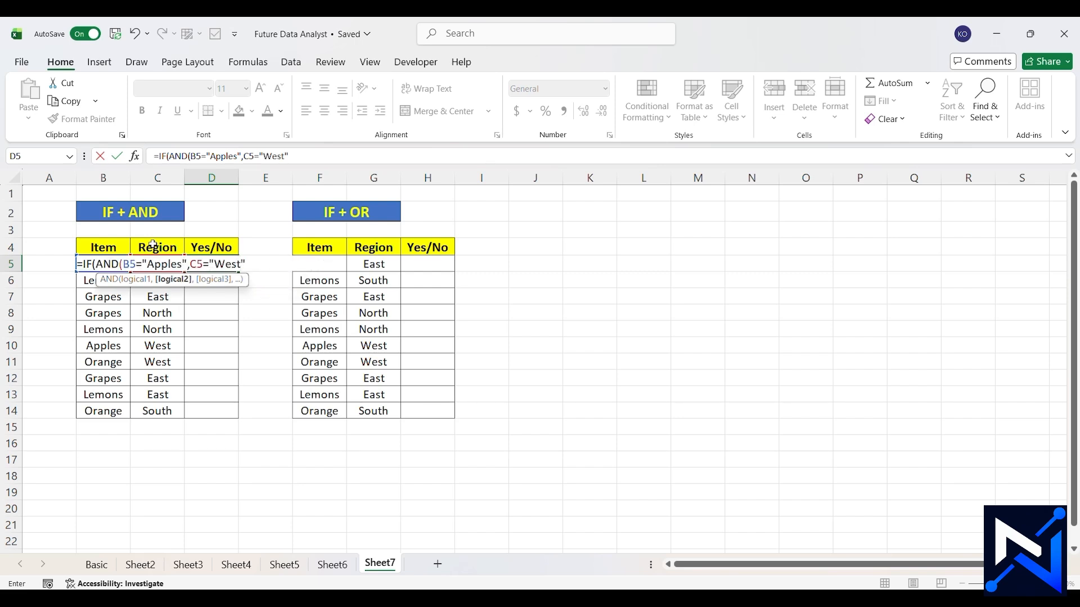
type("\")")
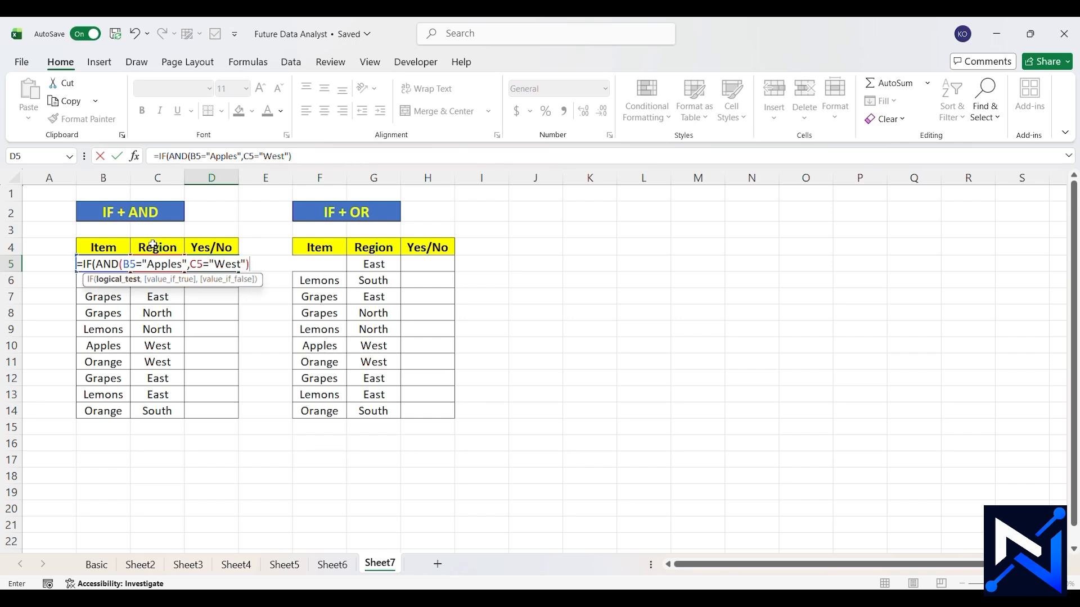
Complete the IF formula in D5 with "Yes" as the true result and "No" as the false result
type(",")
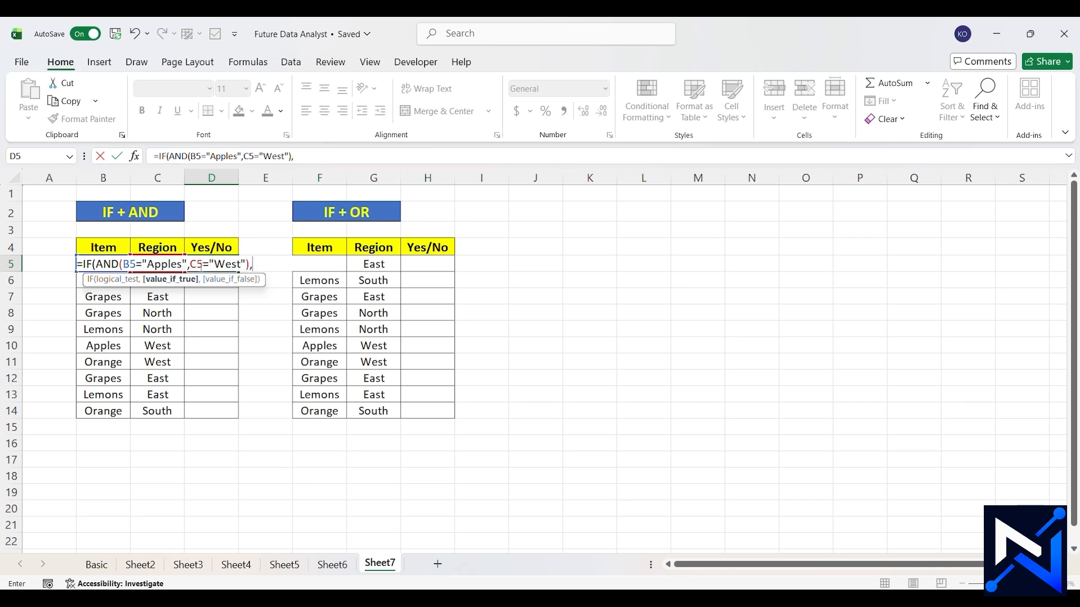
type("\"Yes\",")
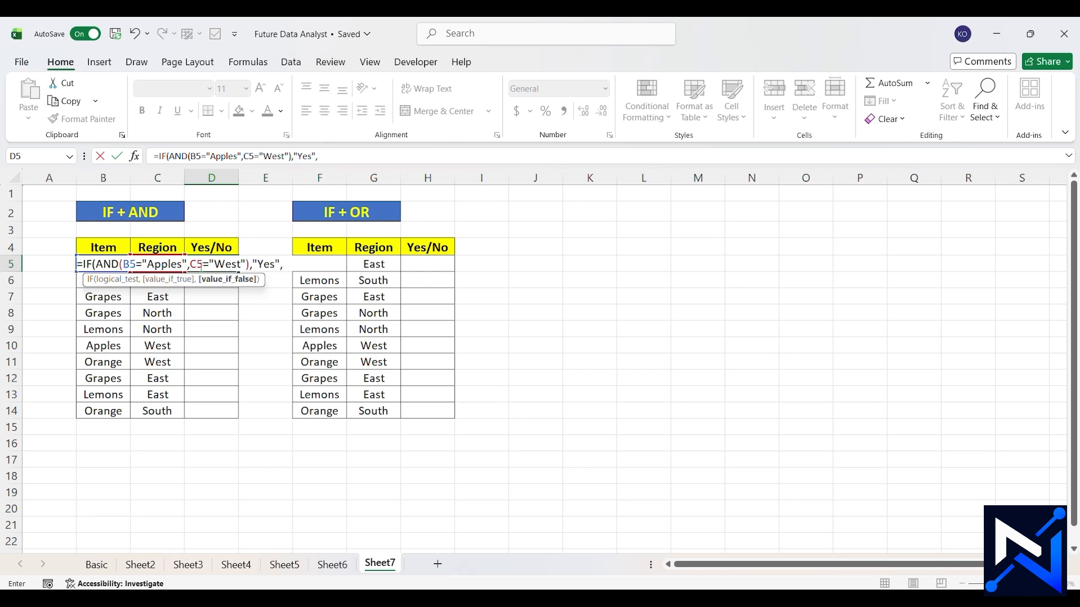
type("\"No\")")
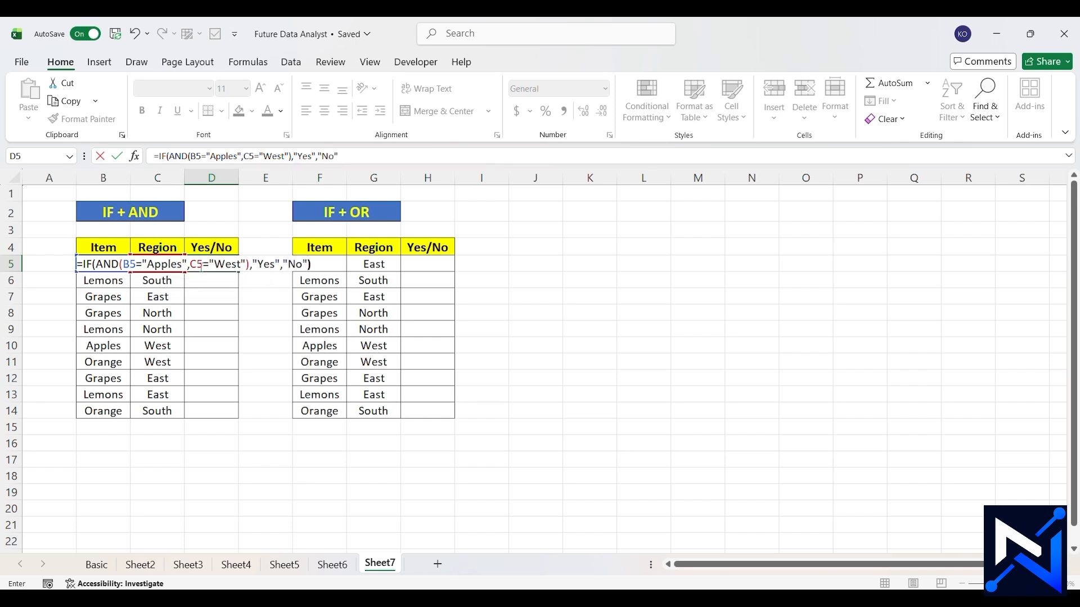
key("Return")
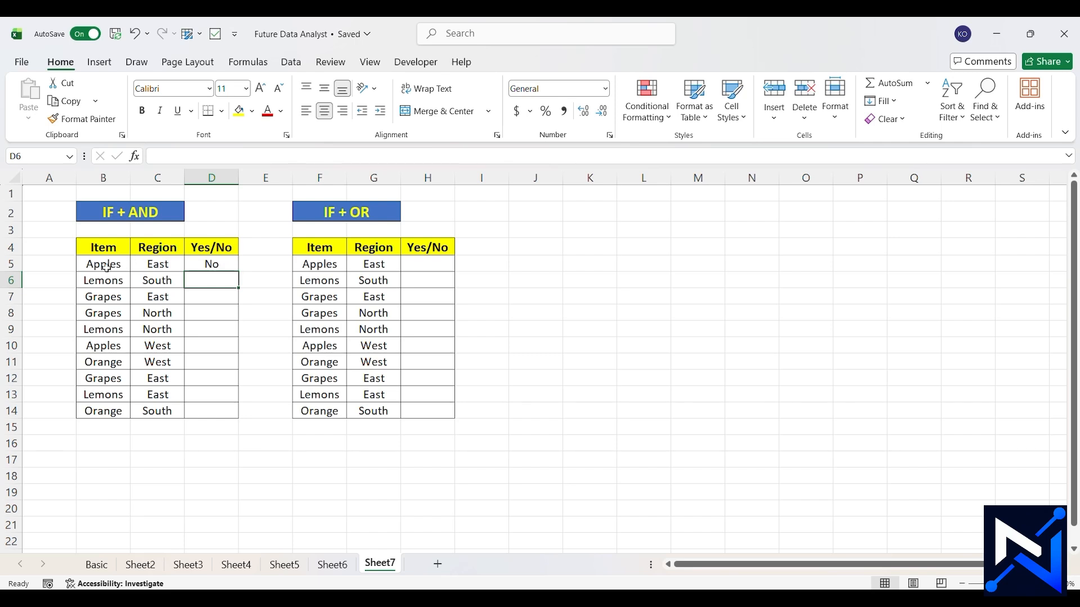
Fill the IF + AND formula down from D5 to D14 and review the formula in D10
left_click(140, 263)
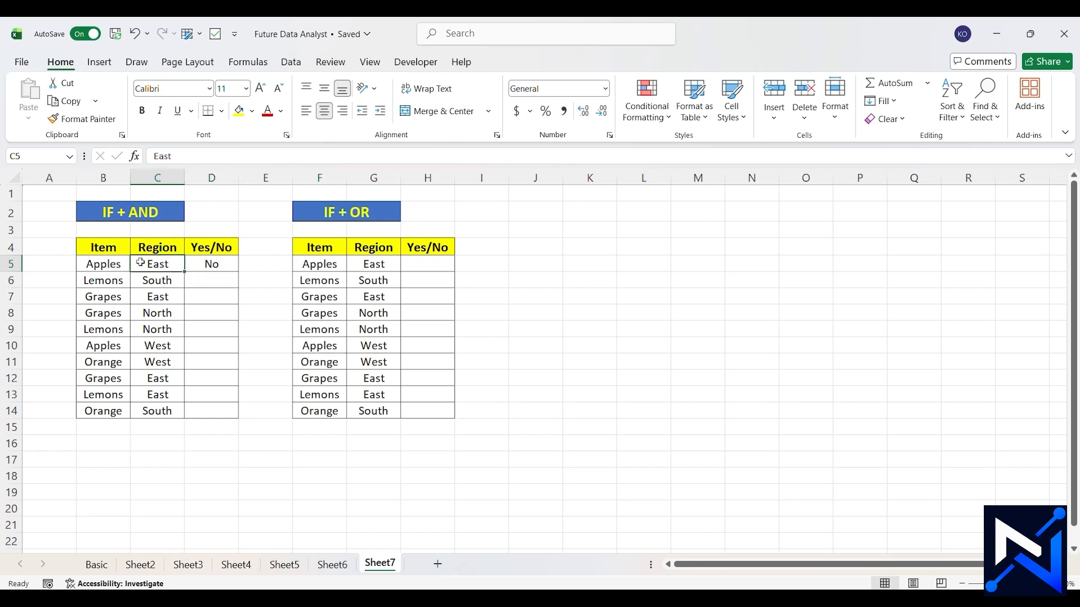
left_click(199, 265)
left_click_drag(199, 265, 208, 405)
key("ctrl+d")
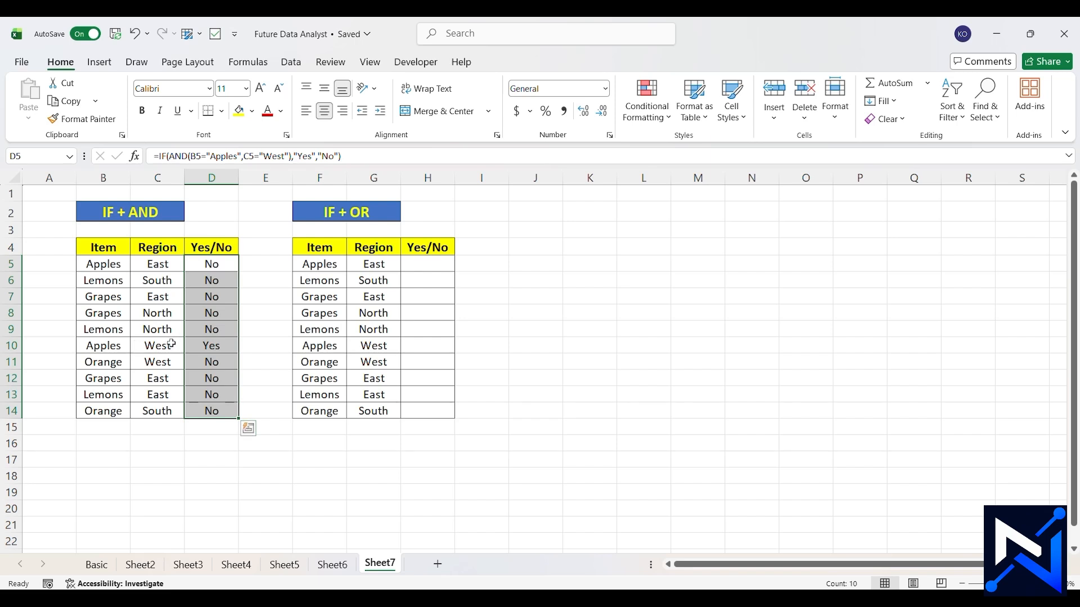
left_click(224, 347)
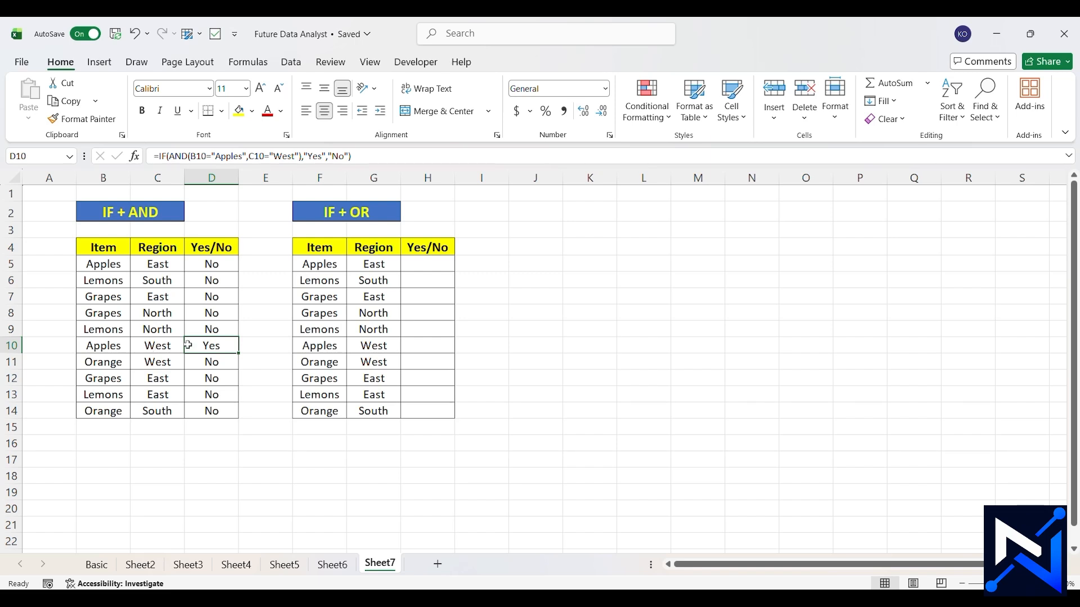
Start an IF formula in H5 with a nested OR function whose first condition is F5="Orange"
left_click(422, 269)
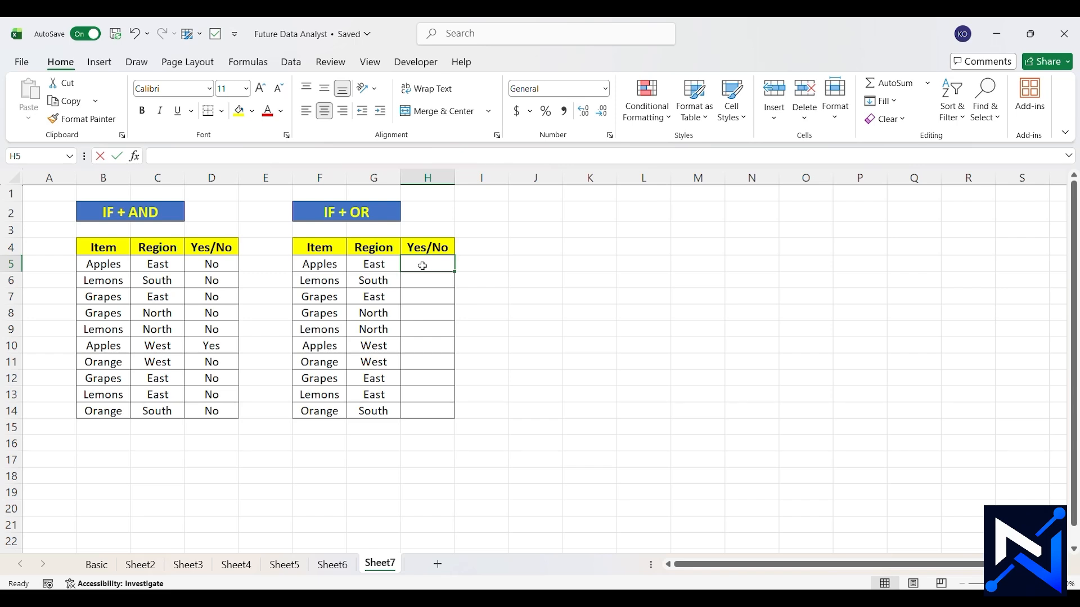
type("=if")
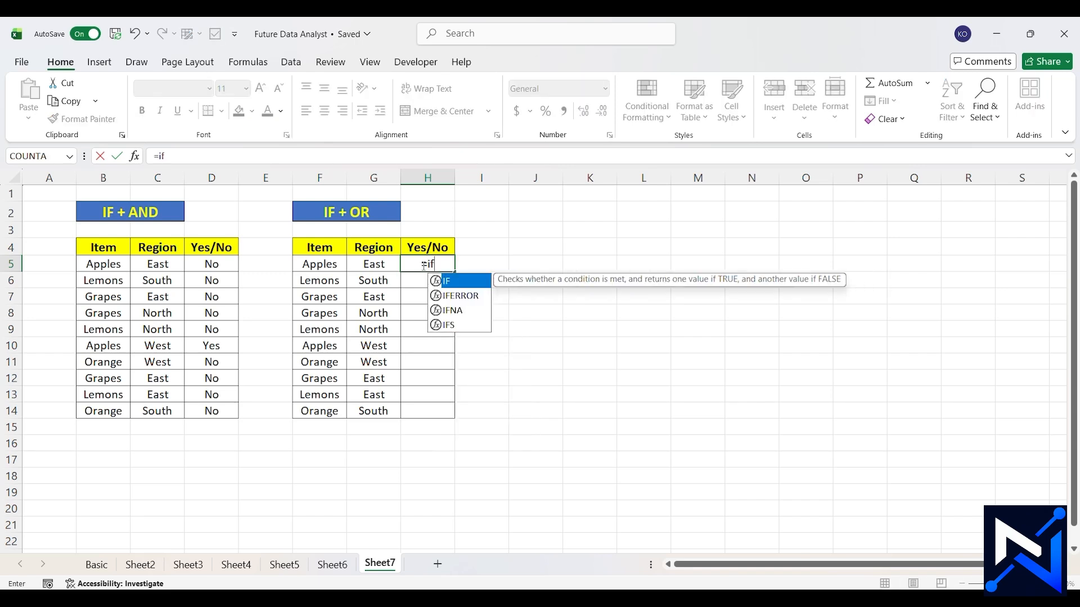
key("Tab")
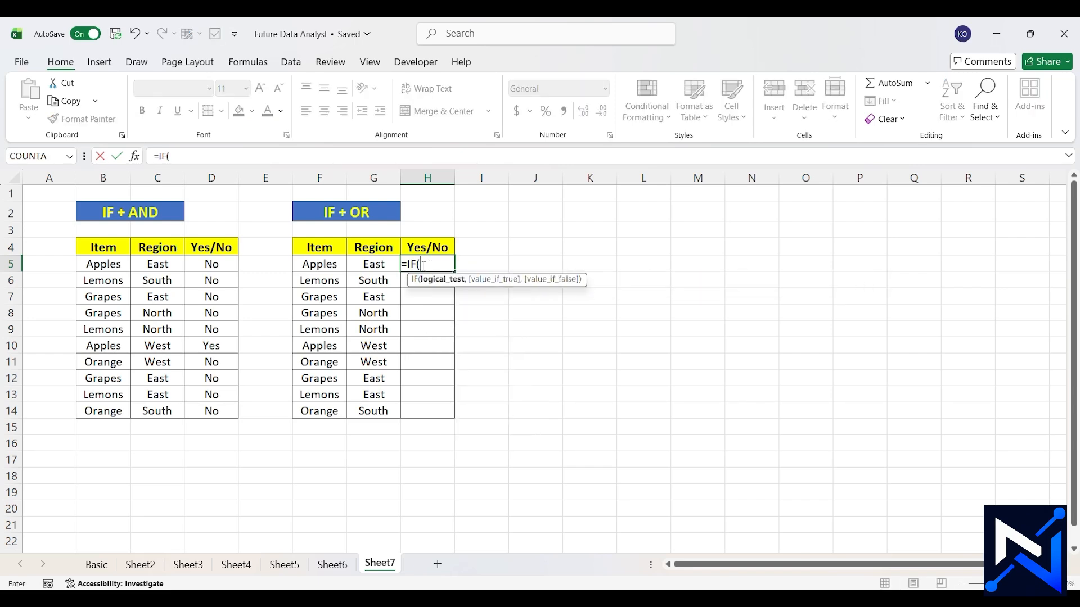
type("or")
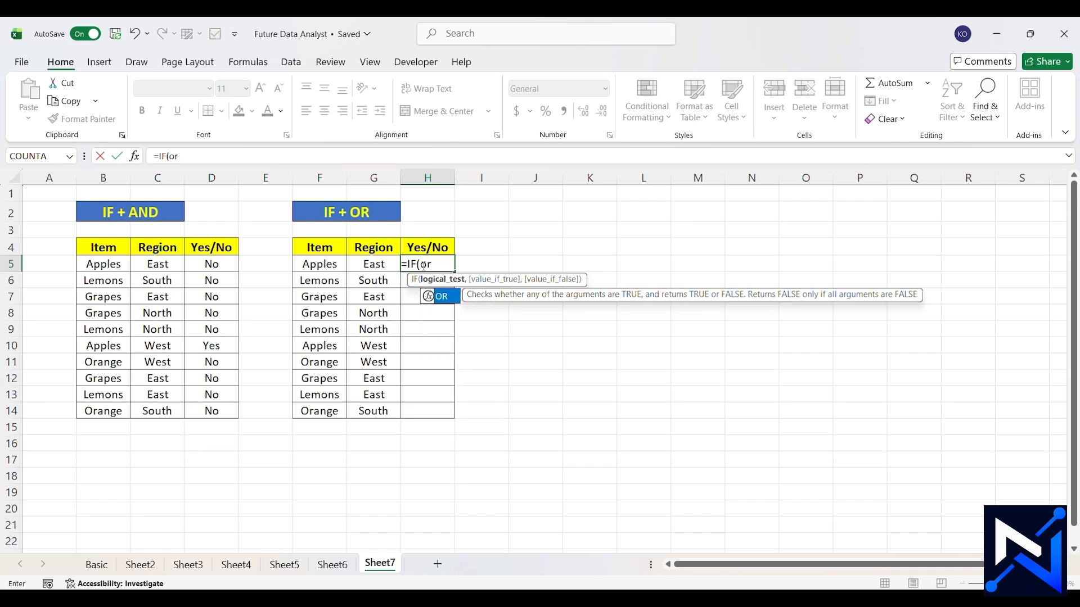
key("Tab")
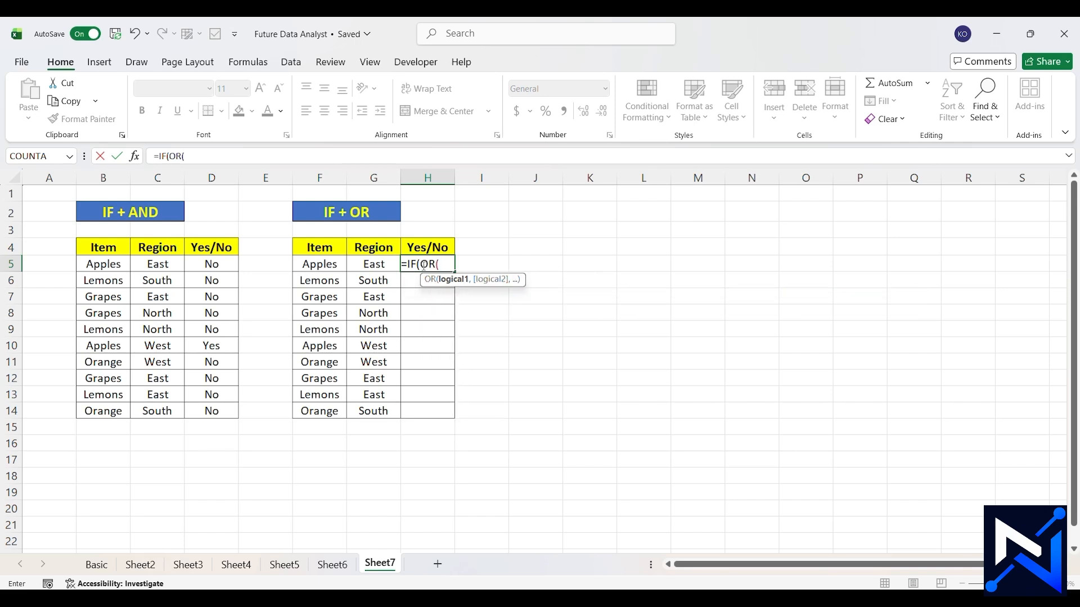
left_click(318, 266)
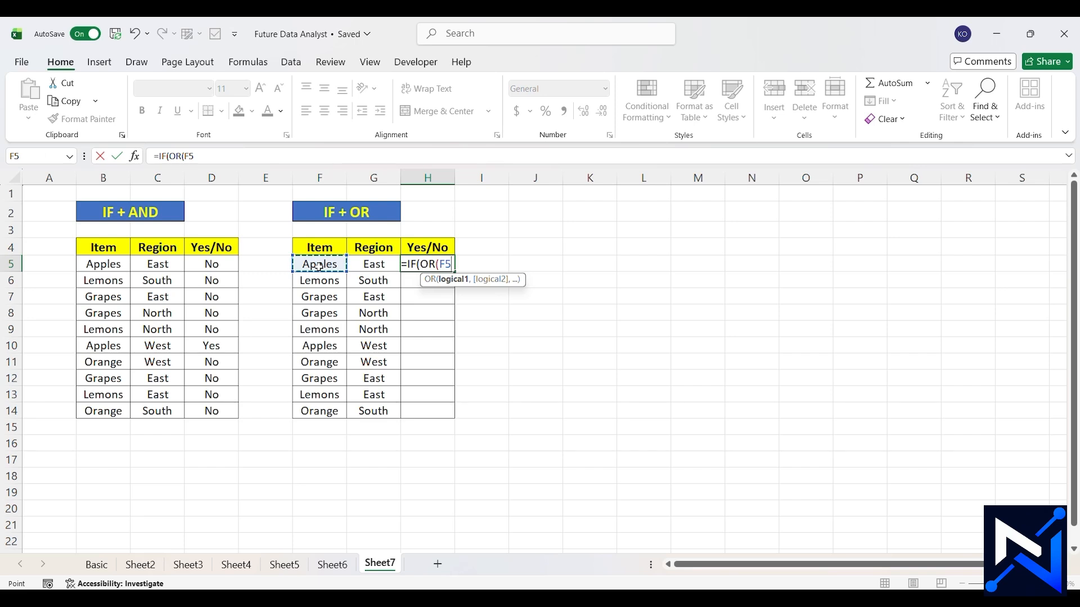
type("=")
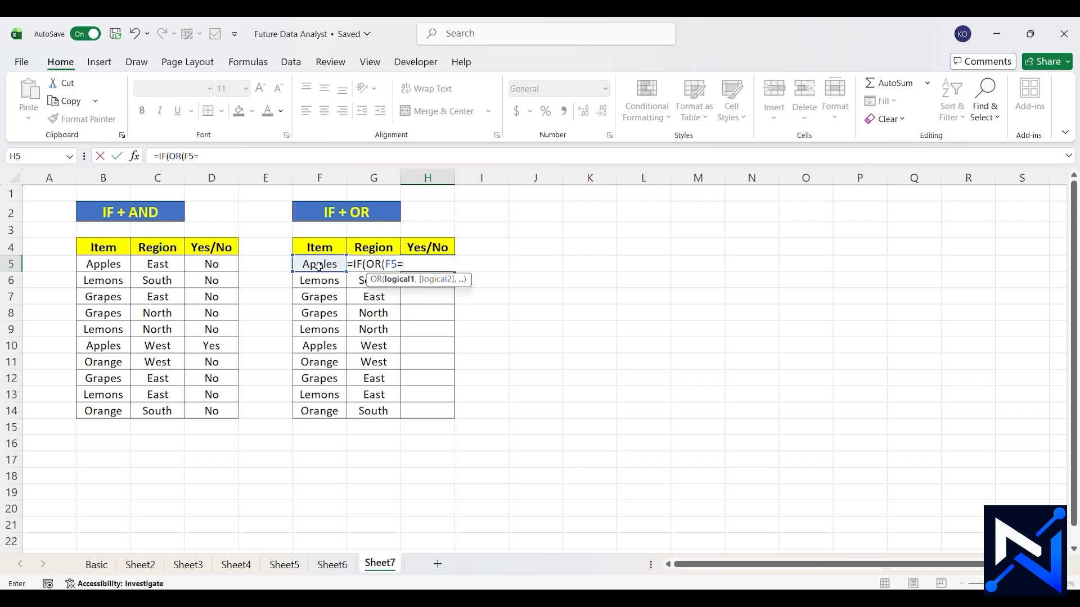
type("\"Orange\",")
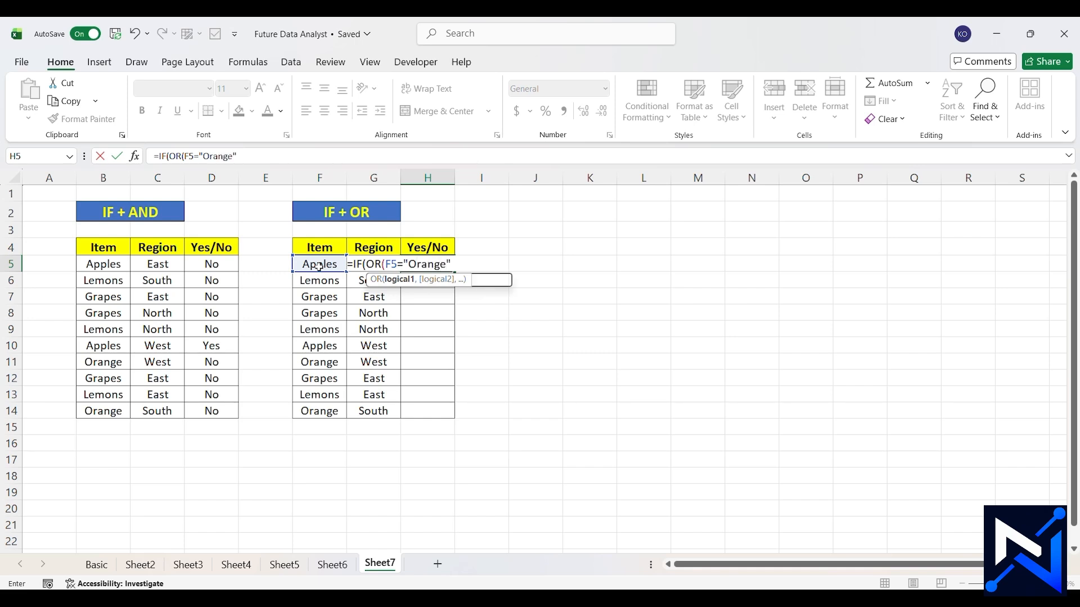
Add G5="South" as the second OR condition in H5 and close the OR function
left_click(364, 249)
key("Down")
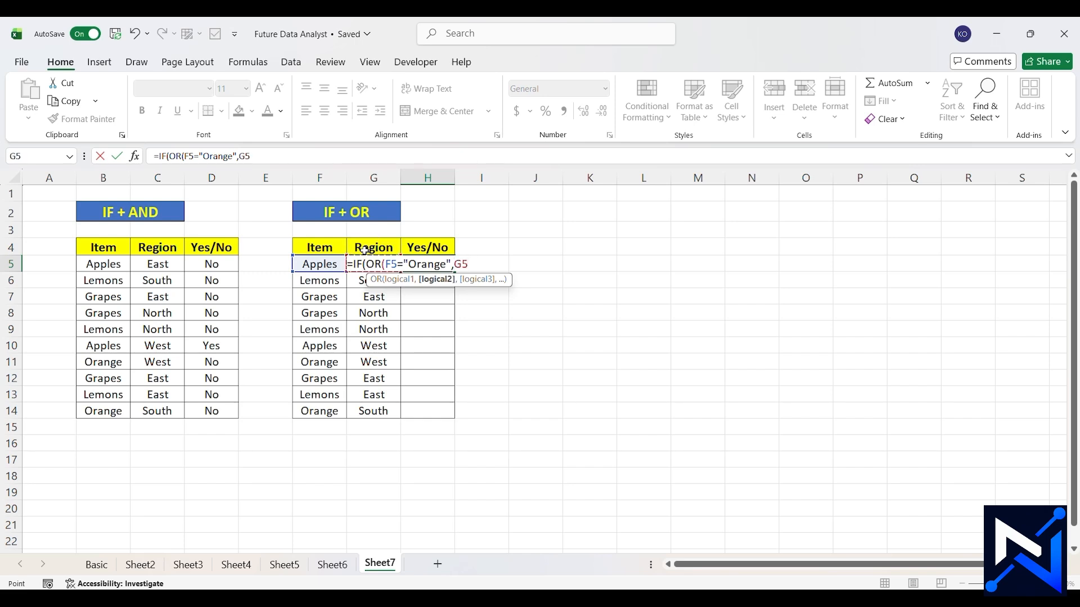
type("=")
type("\"South")
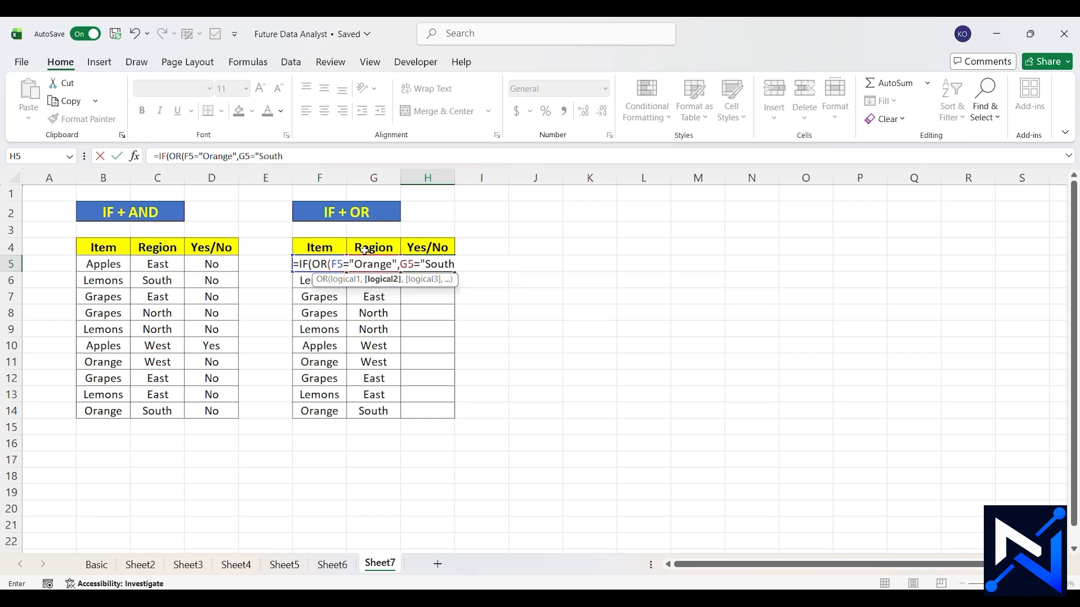
type("\")")
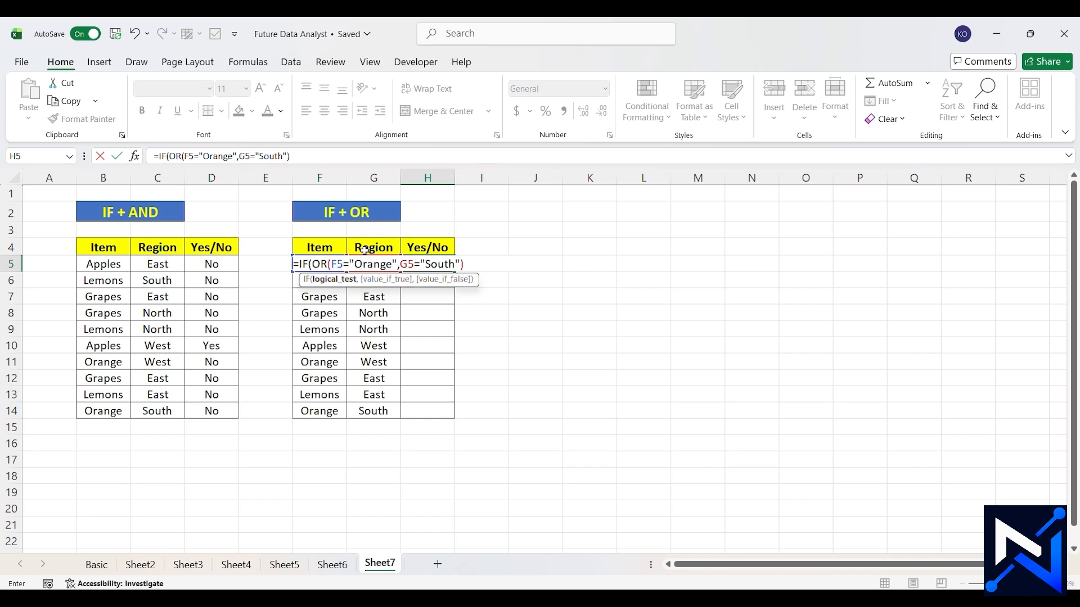
Complete the IF formula in H5 with "Yes" as the true result and "No" as the false result
type(",")
type("\"Yes")
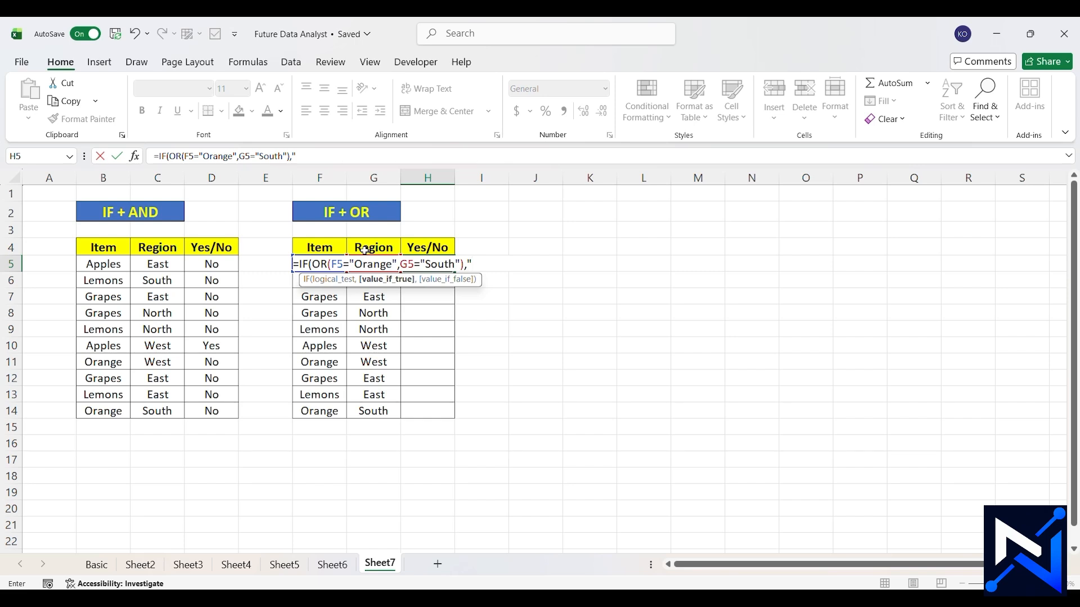
type("\",")
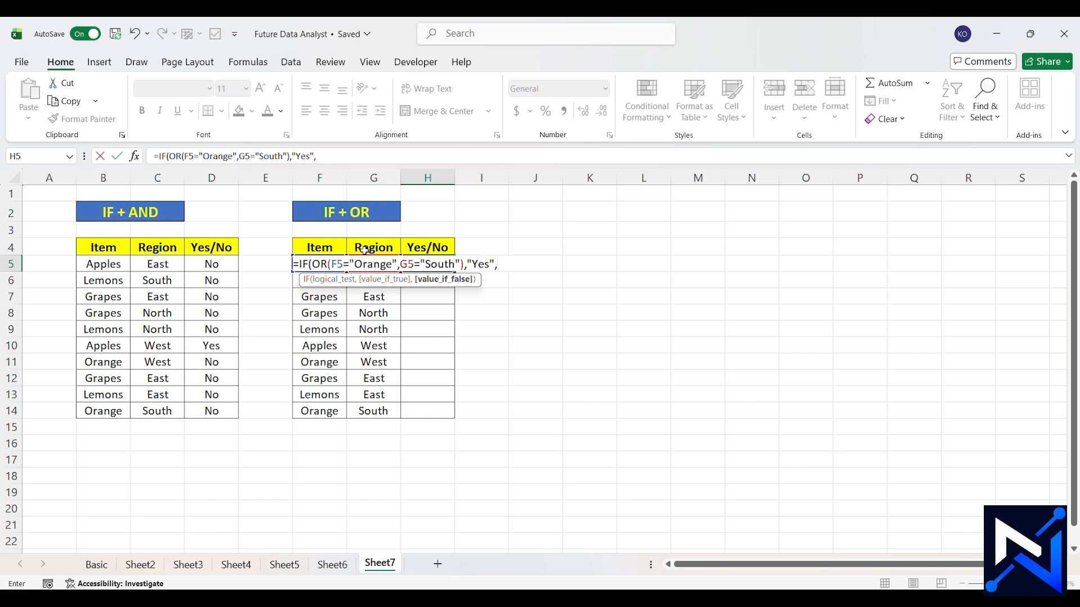
type("\"No\")")
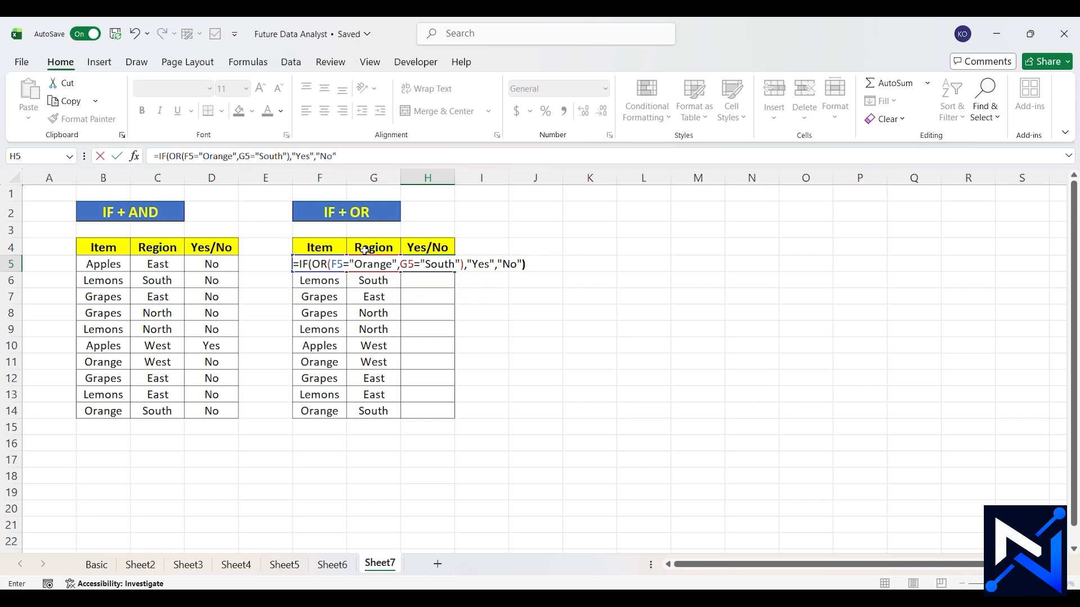
key("Return")
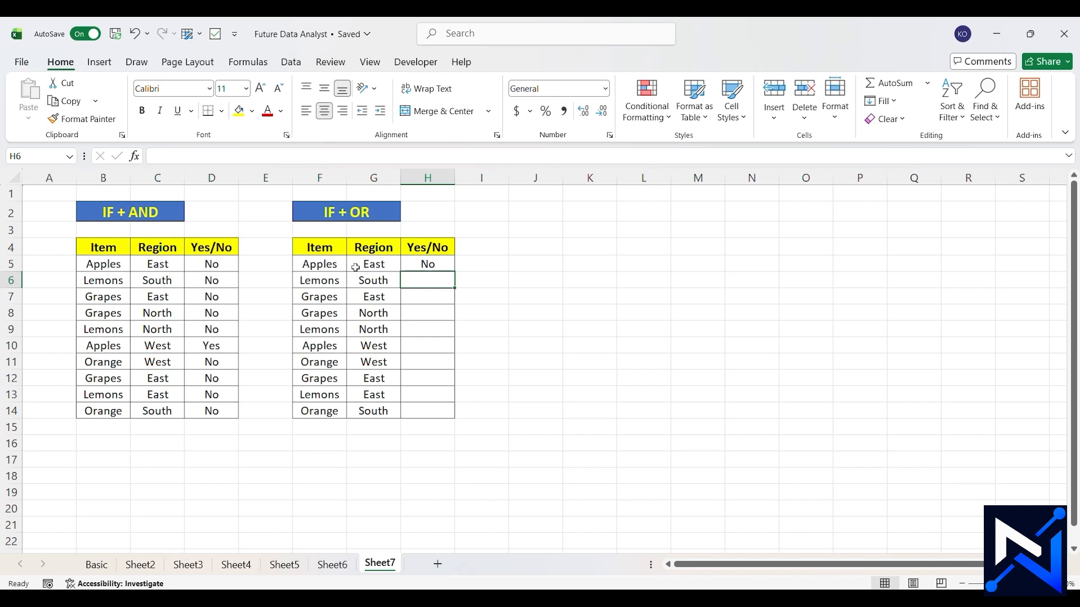
Fill the IF + OR formula down from H5 to H14
left_click_drag(426, 265, 428, 405)
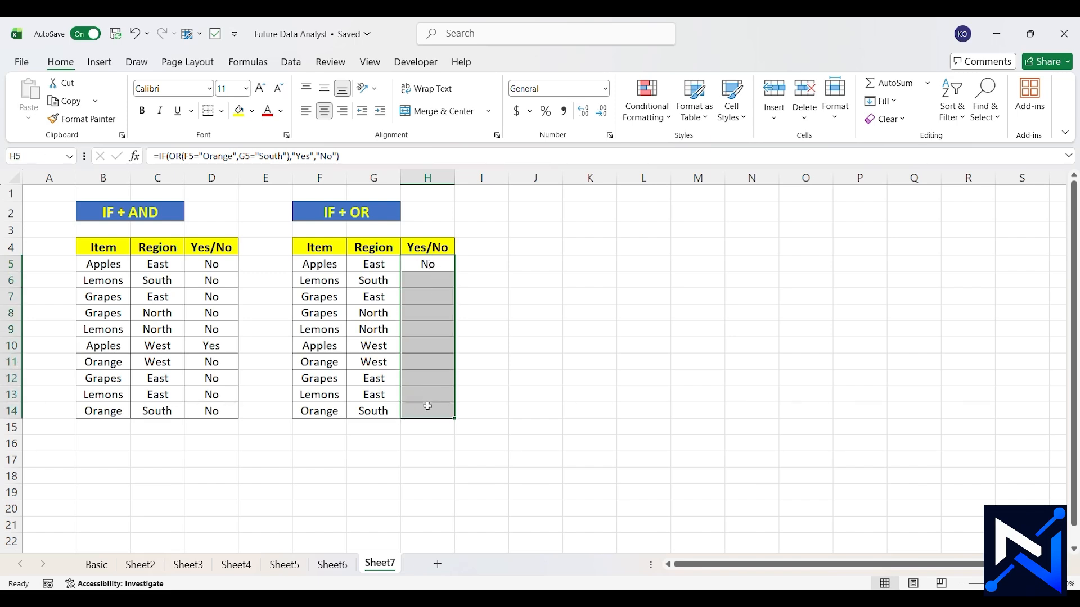
key("ctrl+d")
left_click(566, 333)
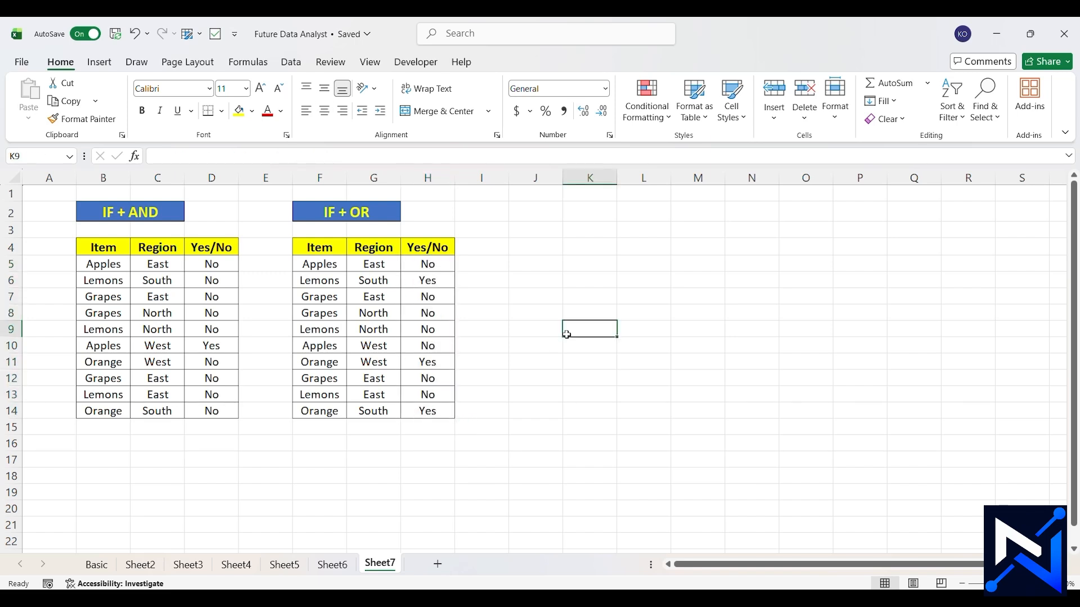
Check the item, region and Yes/No result in rows 6, 11 and 14 of the IF + OR table
left_click(320, 281)
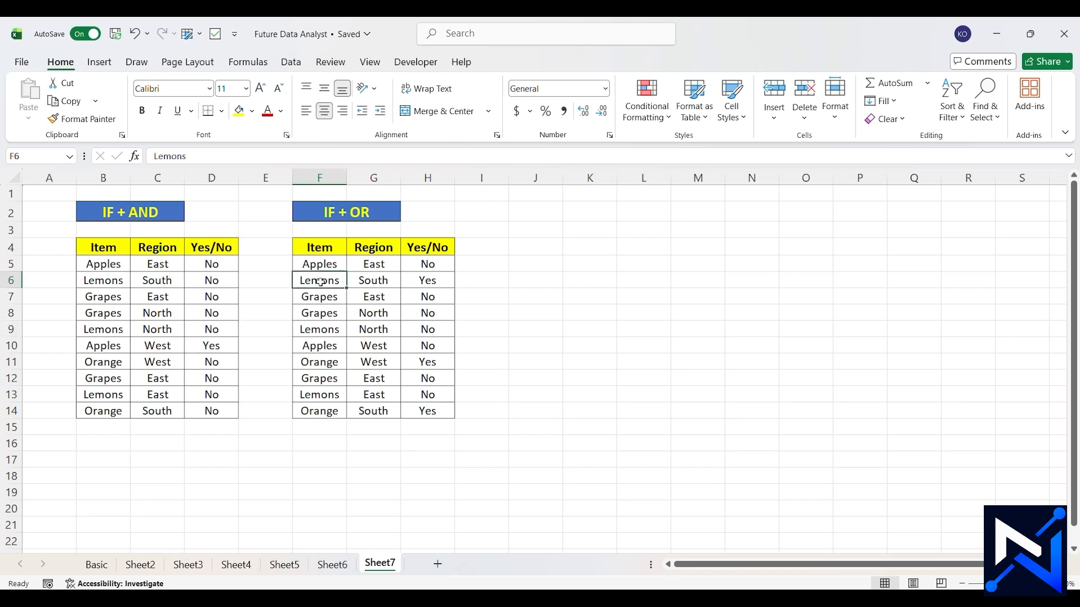
left_click(374, 280)
left_click(437, 280)
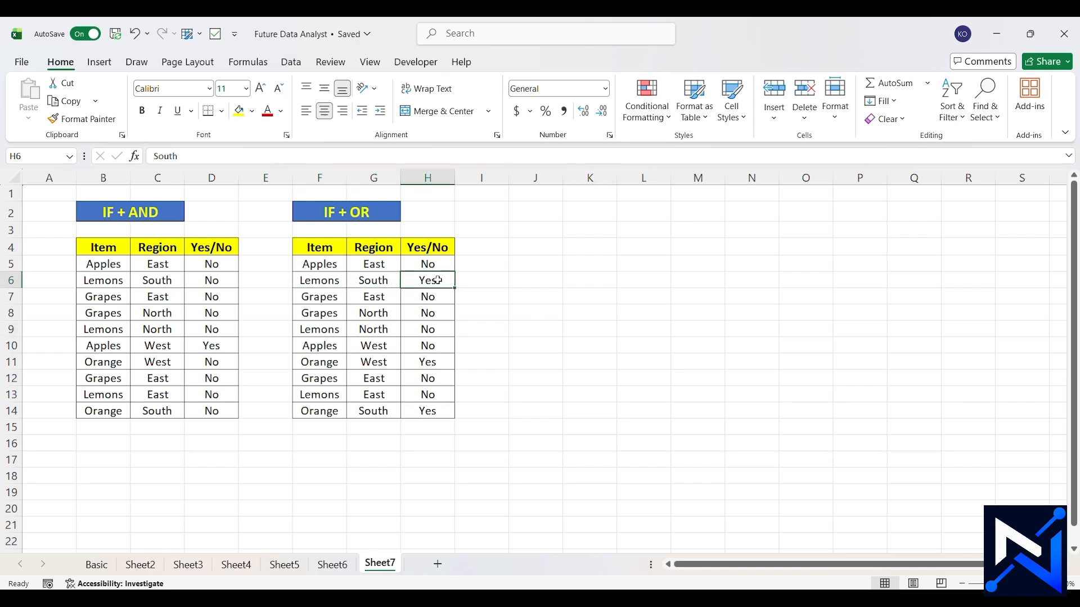
left_click(328, 363)
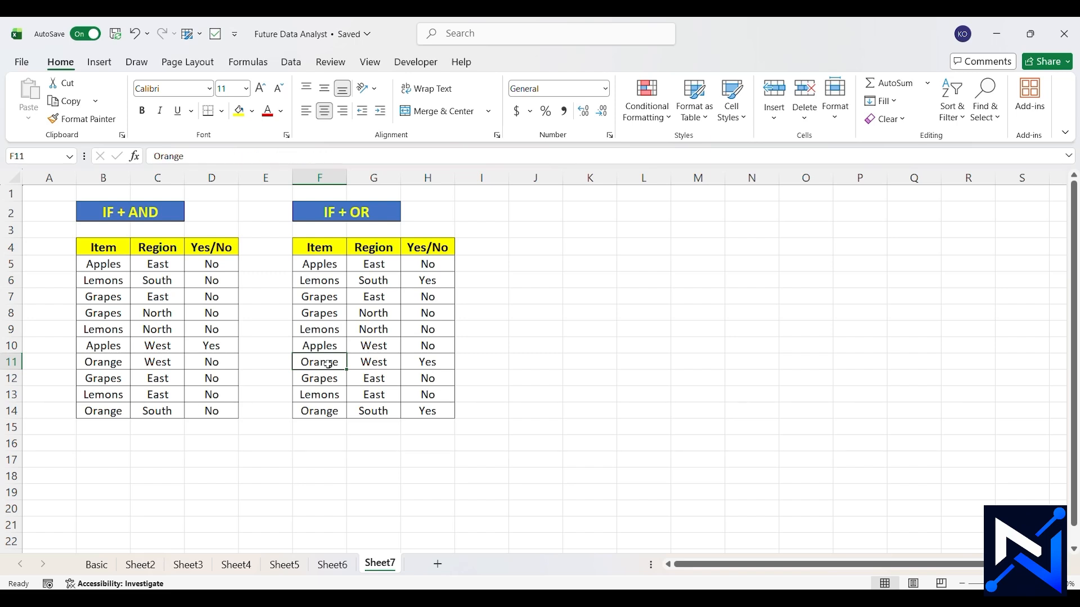
left_click(367, 363)
left_click(318, 362)
left_click(448, 362)
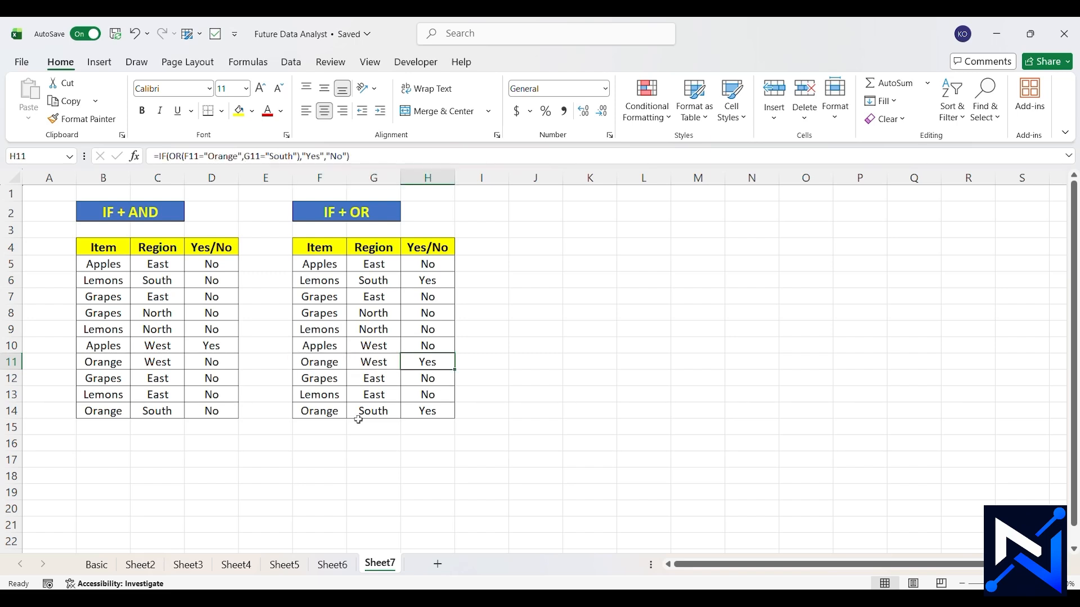
left_click(388, 411)
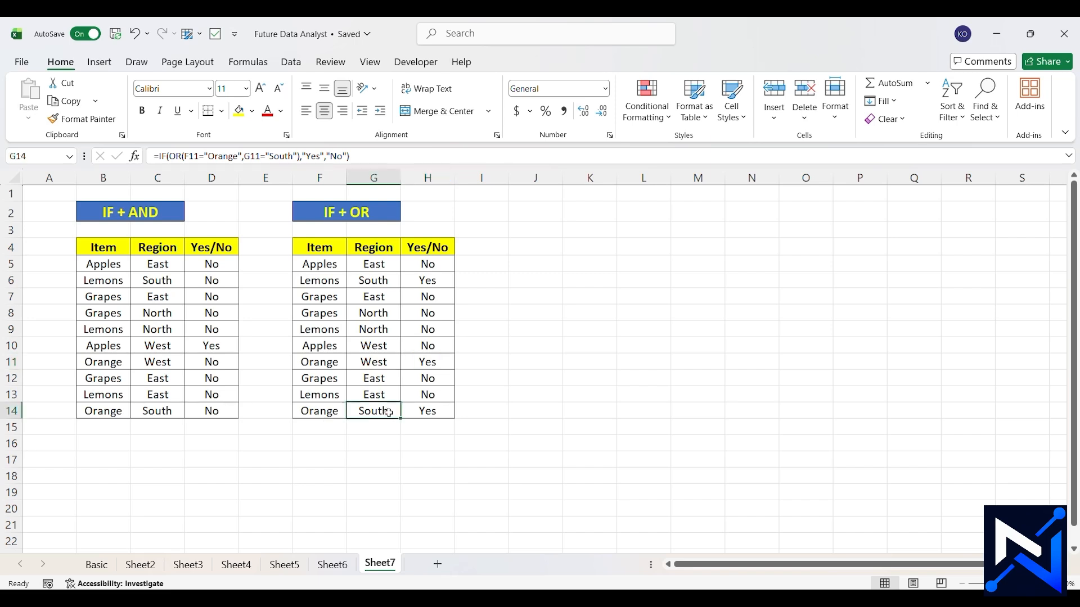
left_click(429, 411)
left_click(570, 357)
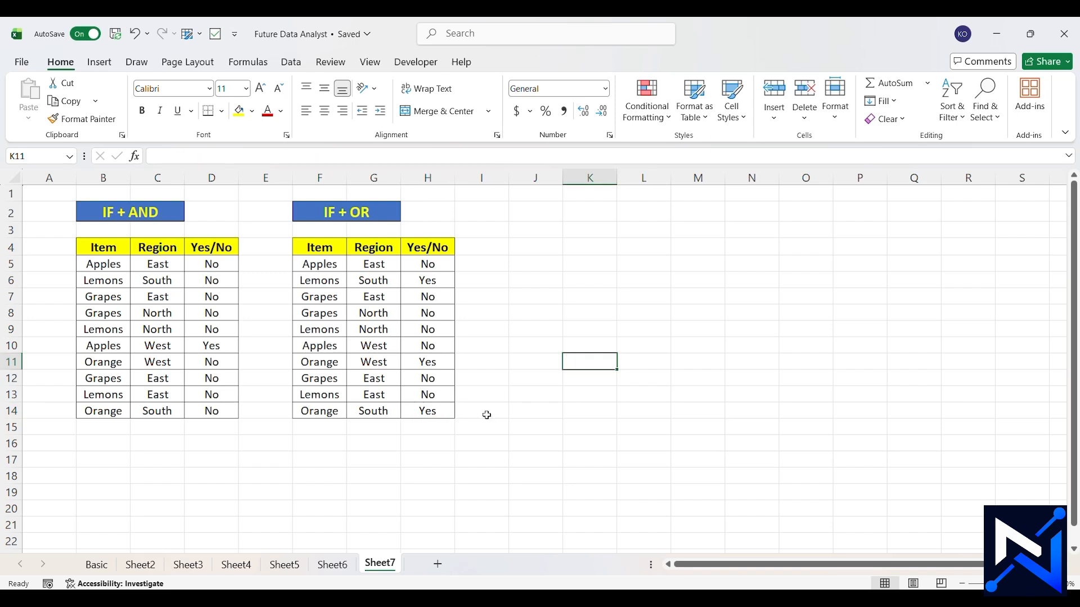
Review the finished formula tables on Sheet5 and Sheet6, and return to Sheet7
left_click(333, 564)
left_click(284, 565)
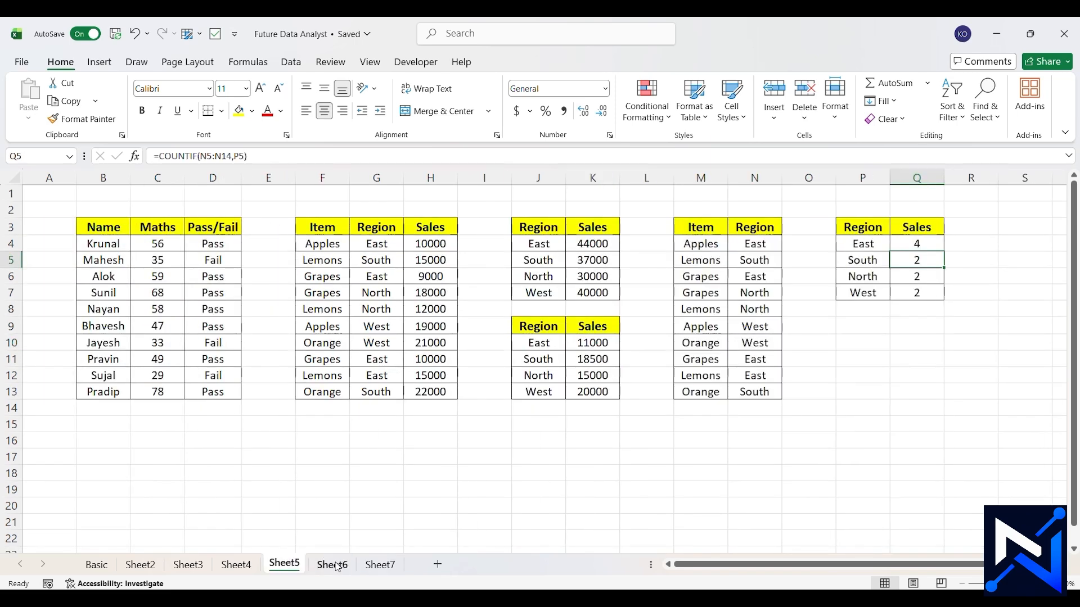
left_click(332, 565)
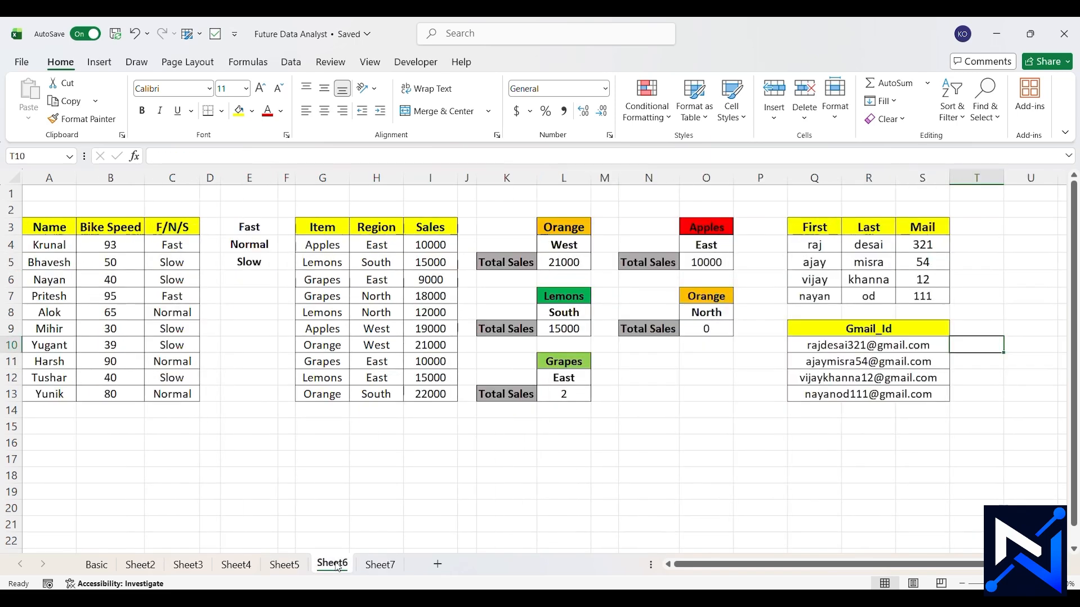
left_click(371, 568)
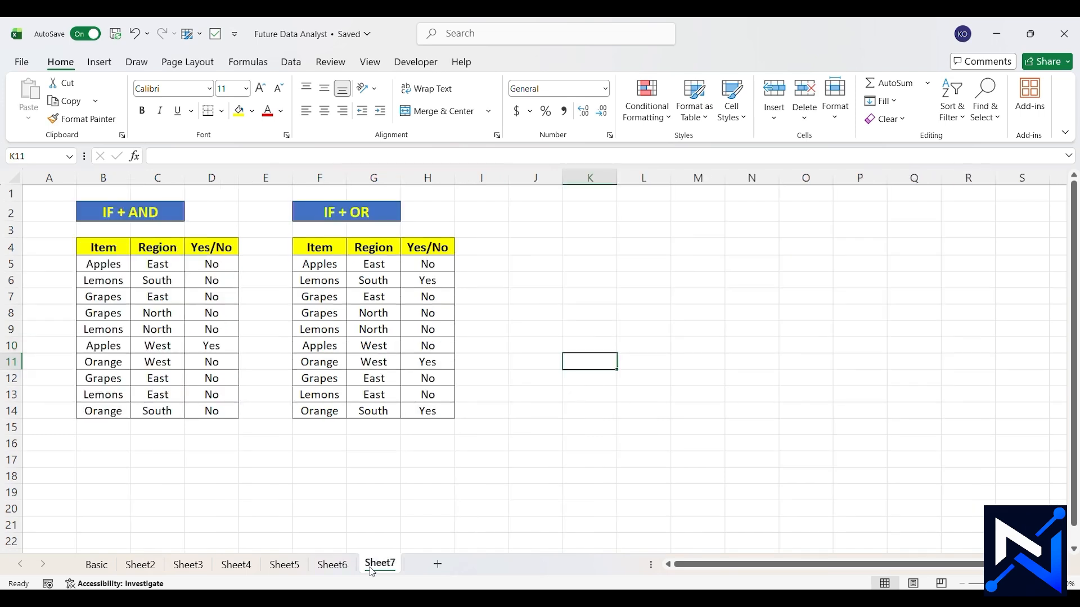